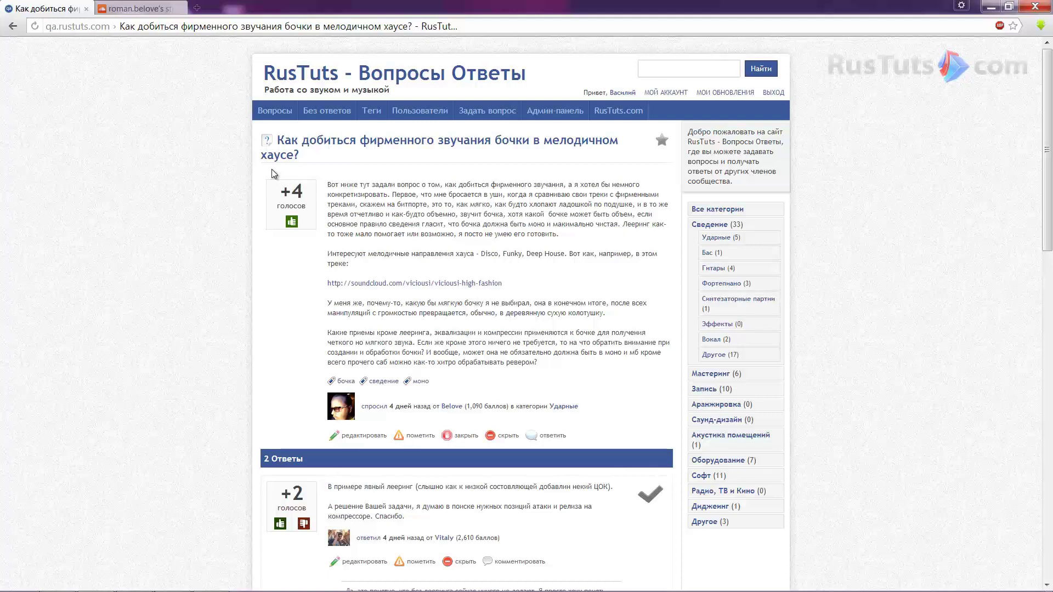
Step: Switch to foobar2000, play the 30-second melodic house reference track, and minimize the player
click(357, 106)
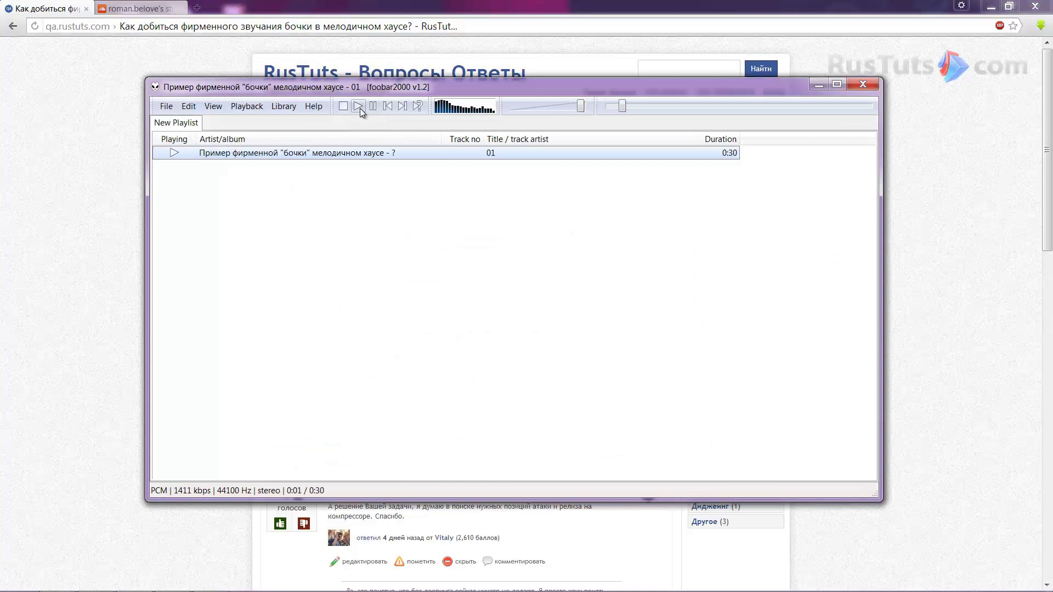
drag(414, 87, 396, 159)
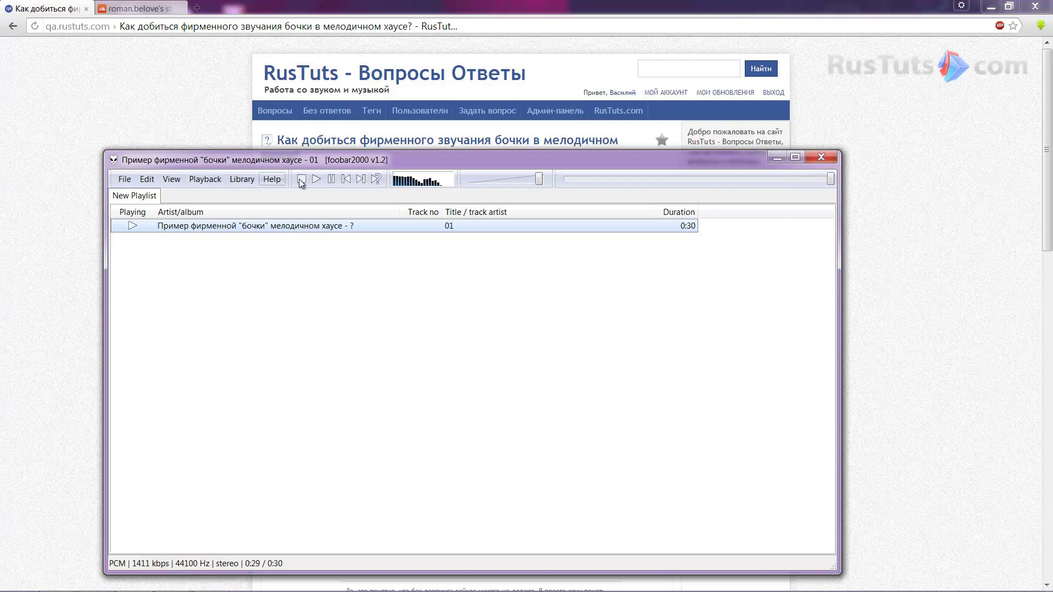
click(776, 159)
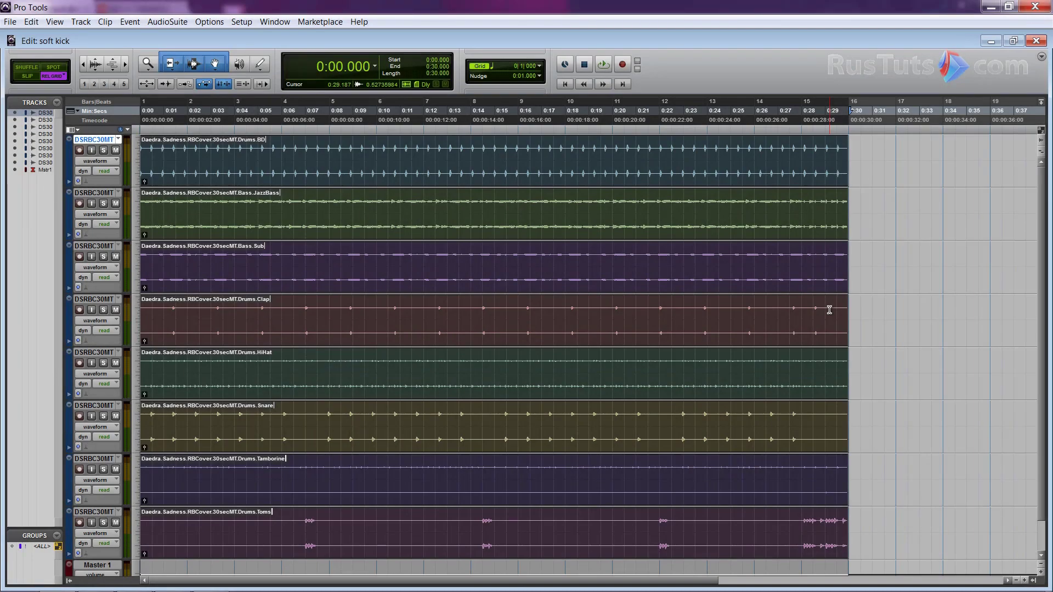
Step: Switch to the Pro Tools soft kick session, play the full mix from the start, and stop it
key(space)
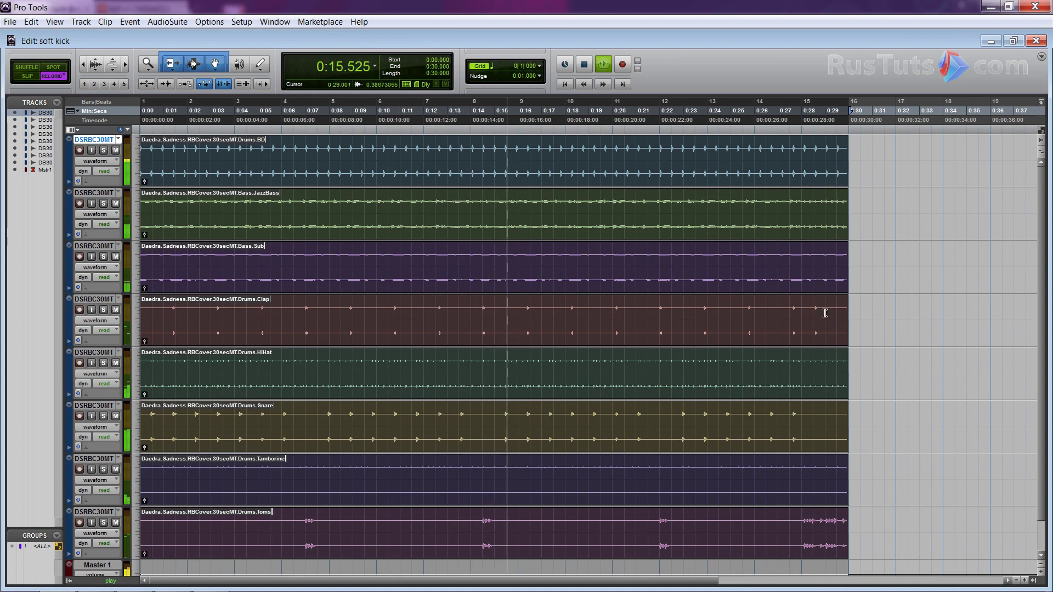
key(space)
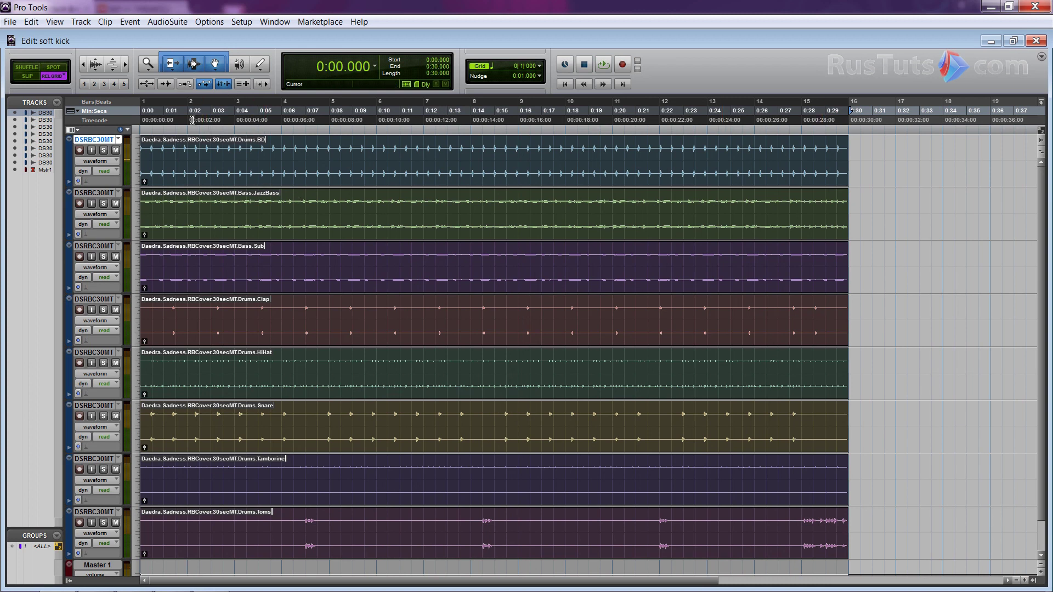
click(175, 130)
key(ctrl+])
key(ctrl+])
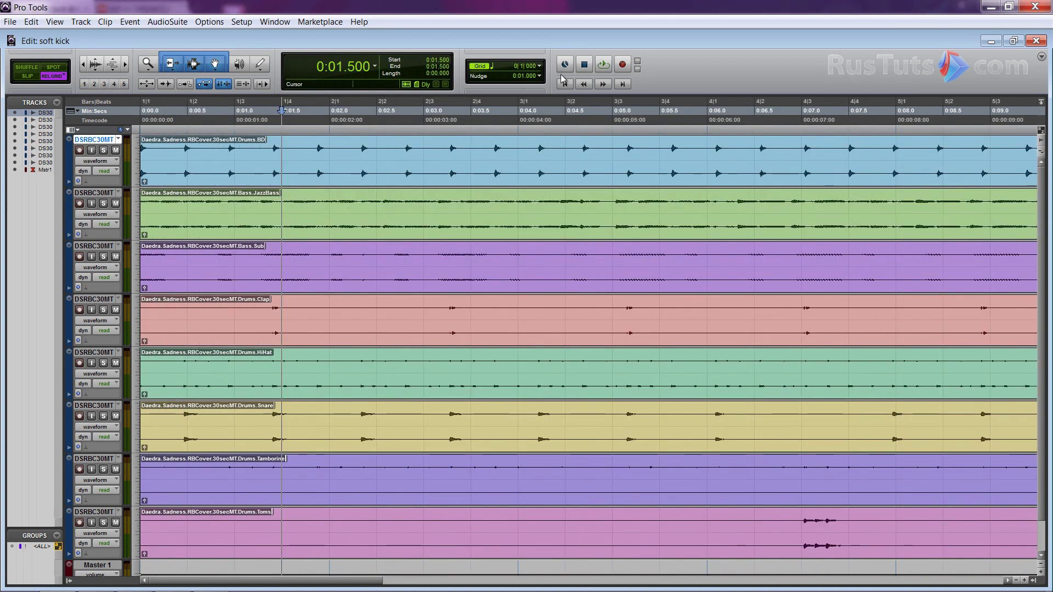
click(565, 84)
key(ctrl+])
key(ctrl+])
key(ctrl+])
key(ctrl+])
key(ctrl+])
key(ctrl+])
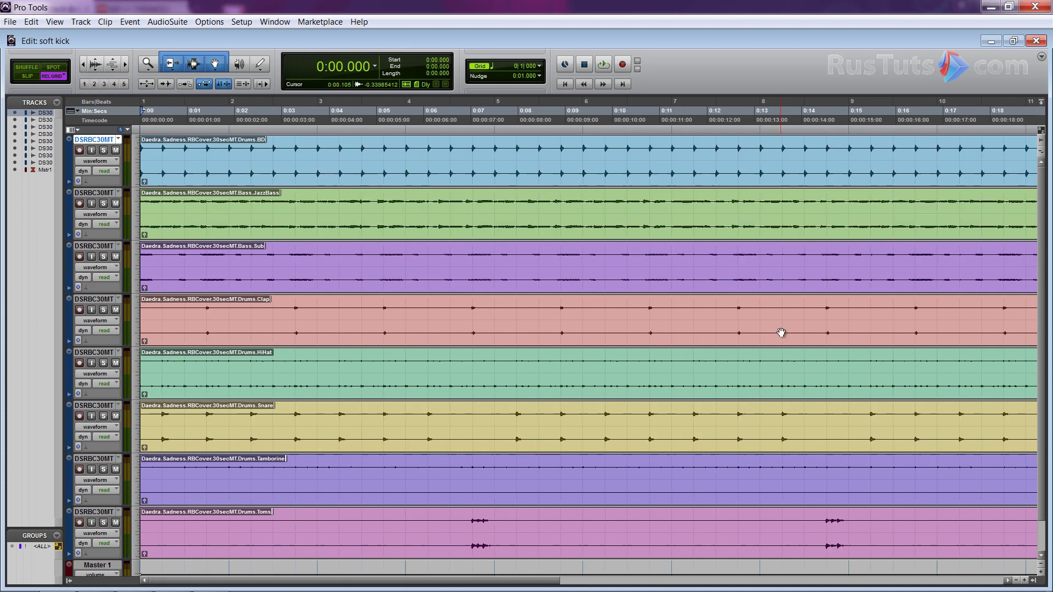
key(ctrl+[)
key(ctrl+[)
key(ctrl+[)
key(ctrl+[)
key(ctrl+[)
key(ctrl+[)
key(ctrl+[)
key(ctrl+[)
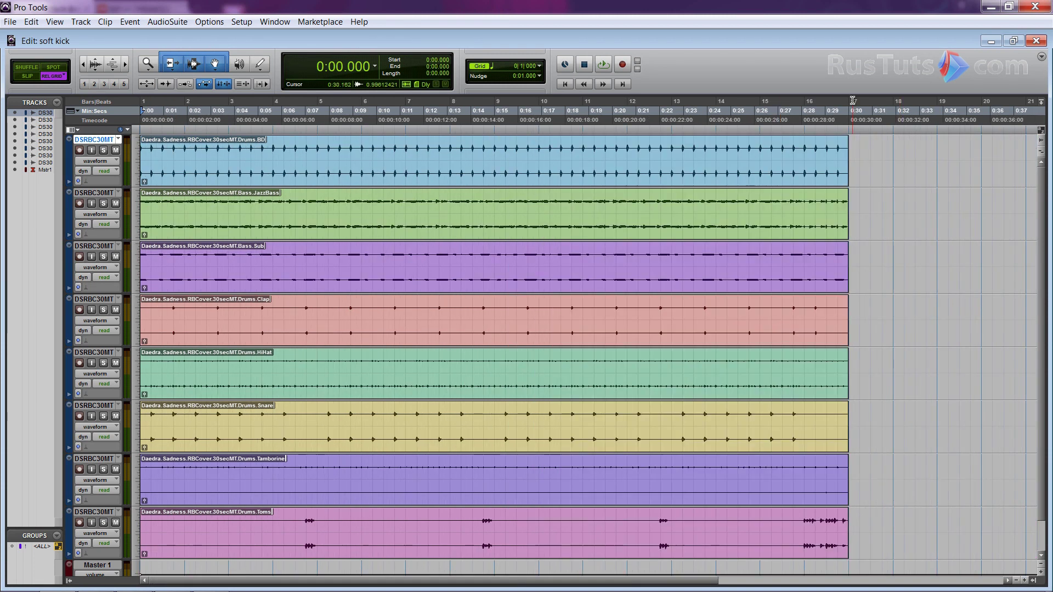
Step: Select all clips, play the full mix, and stop playback after placing the edit cursor at about 12 seconds
key(ctrl+a)
key(space)
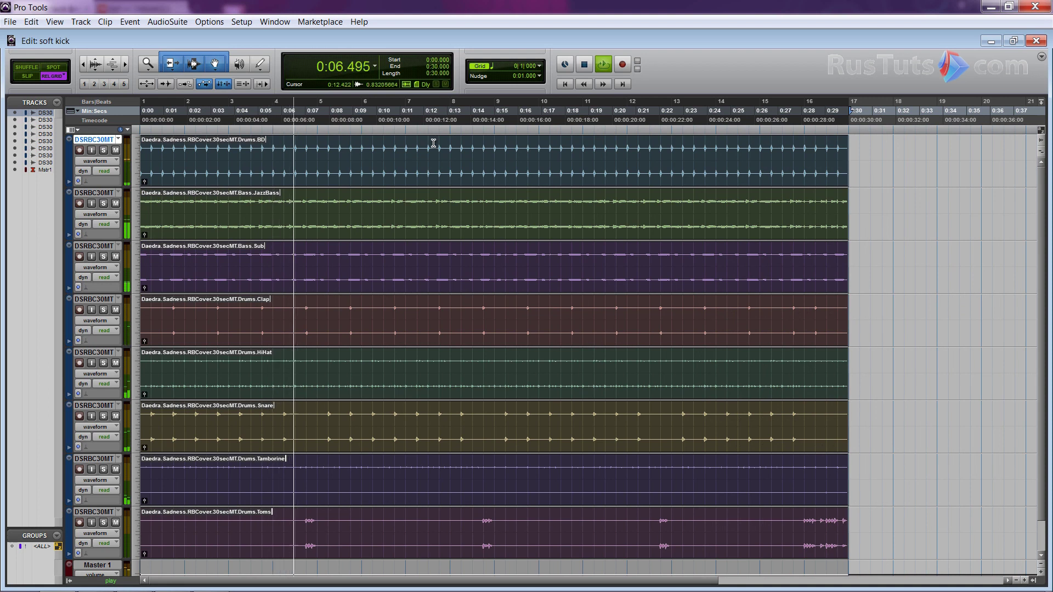
click(432, 144)
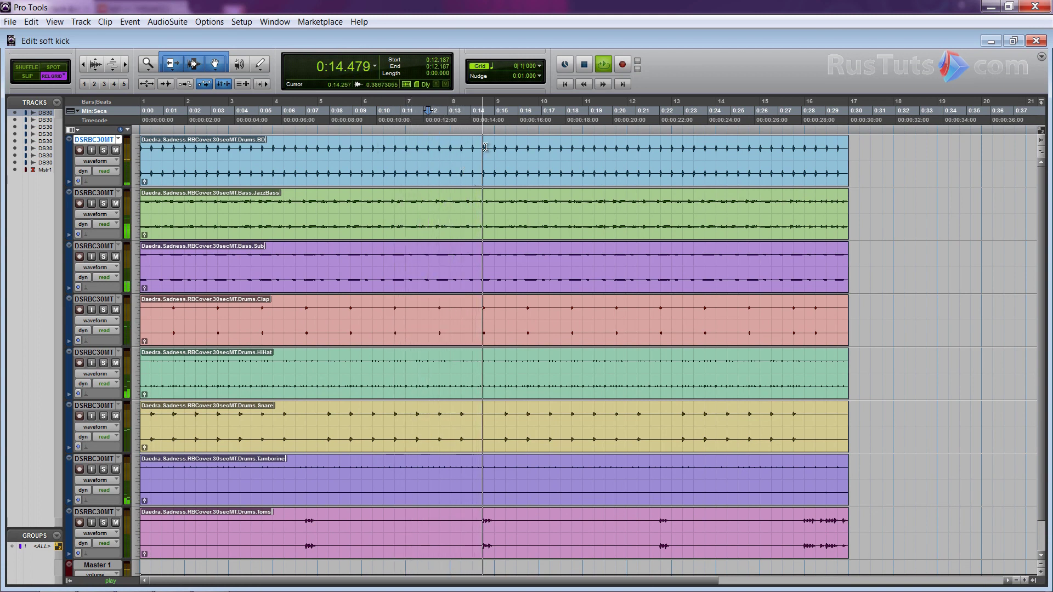
key(space)
Step: Examine the waveforms of individual kick hits on the Drums.BD track from the session start
key(Return)
key(ctrl+])
key(ctrl+])
key(ctrl+])
key(ctrl+])
key(ctrl+])
key(ctrl+])
key(ctrl+])
scroll(375, 160, right, 5)
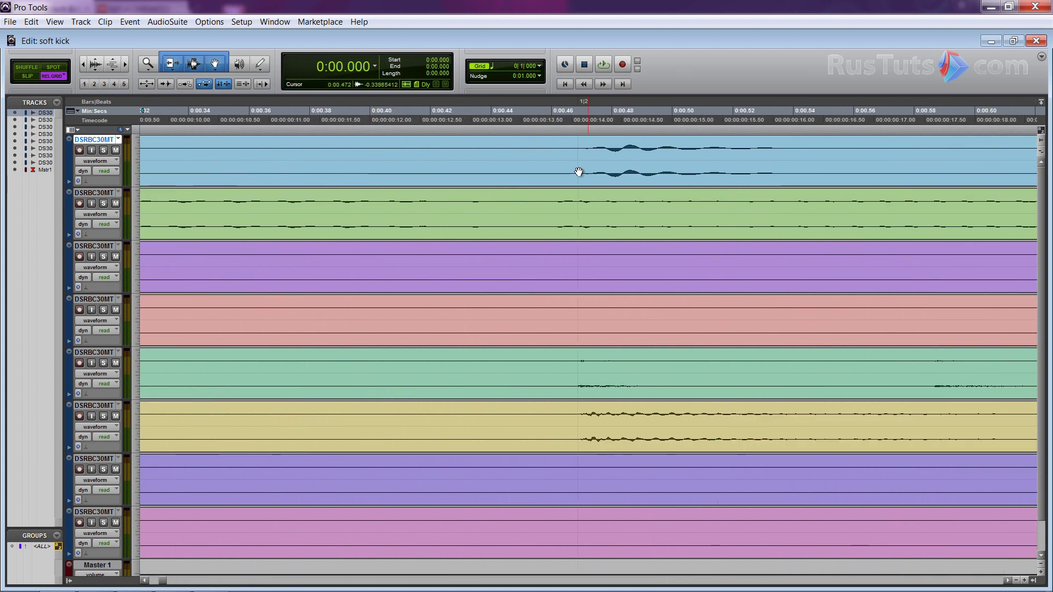
scroll(630, 171, right, 7)
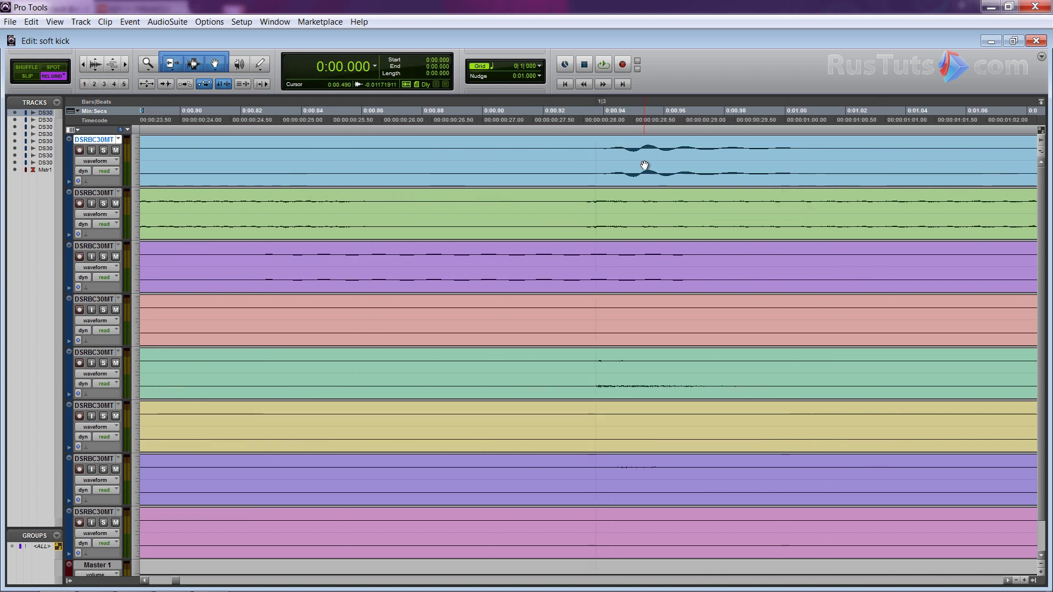
key(ctrl+[)
key(ctrl+[)
key(ctrl+[)
key(ctrl+[)
key(ctrl+[)
key(ctrl+[)
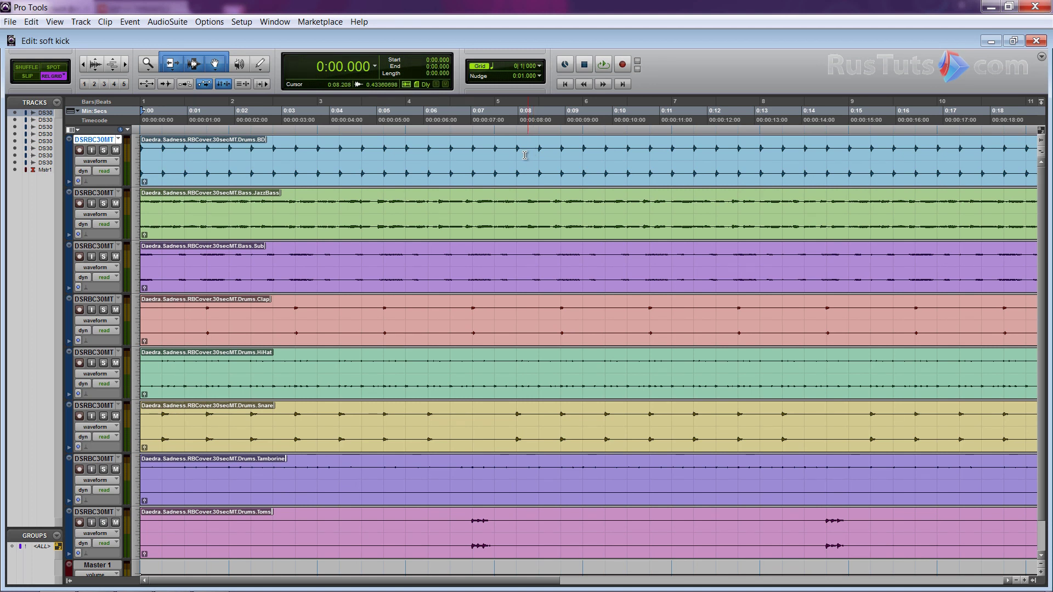
Step: Insert the multichannel SoundShifter Pitch (stereo) plug-in in the first insert slot of the kick track
key(ctrl+equal)
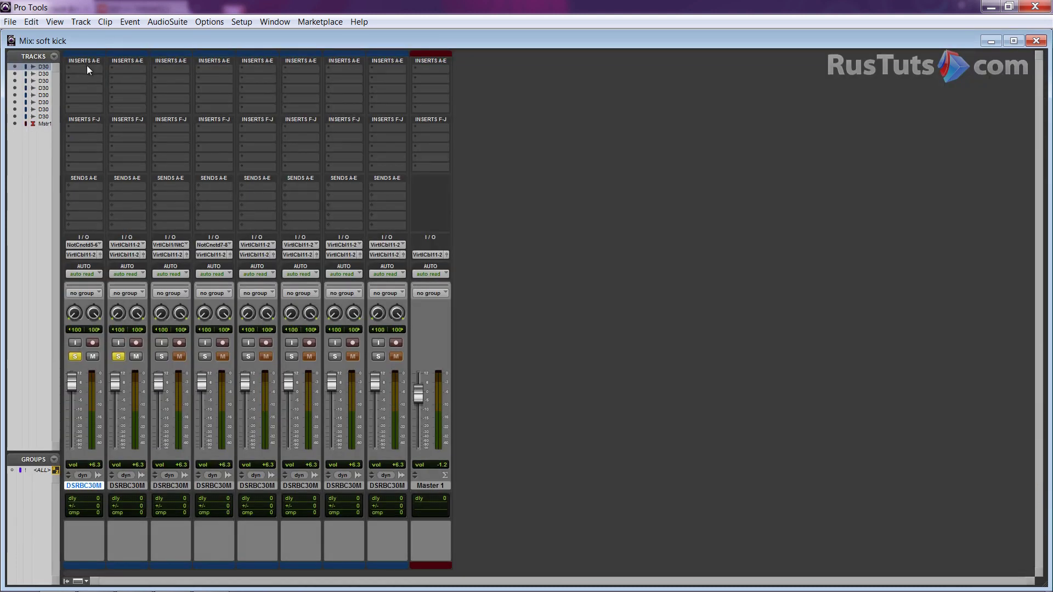
click(87, 67)
mouse_move(129, 90)
mouse_move(248, 119)
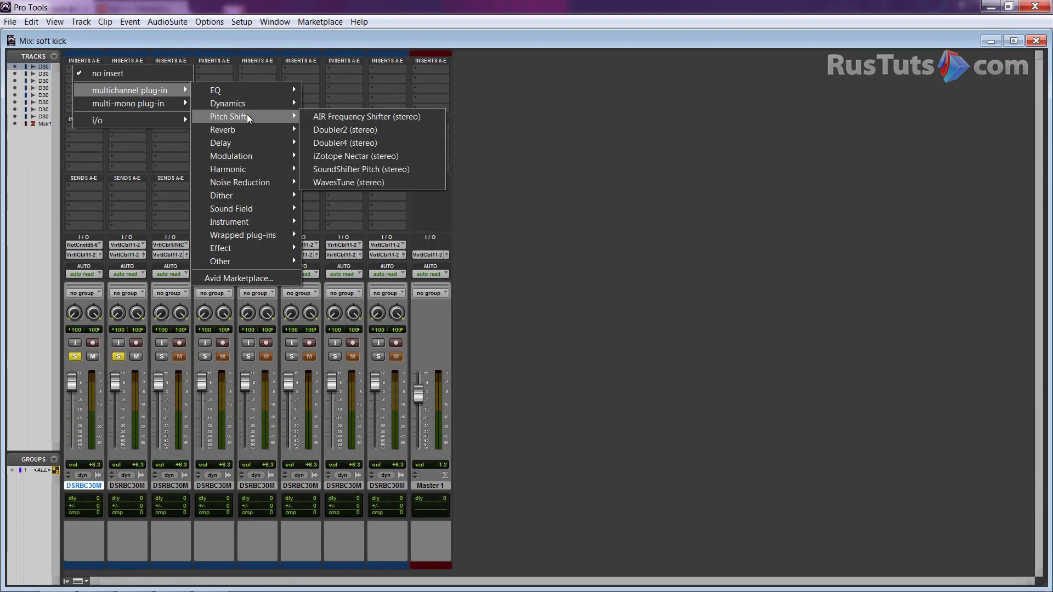
click(332, 169)
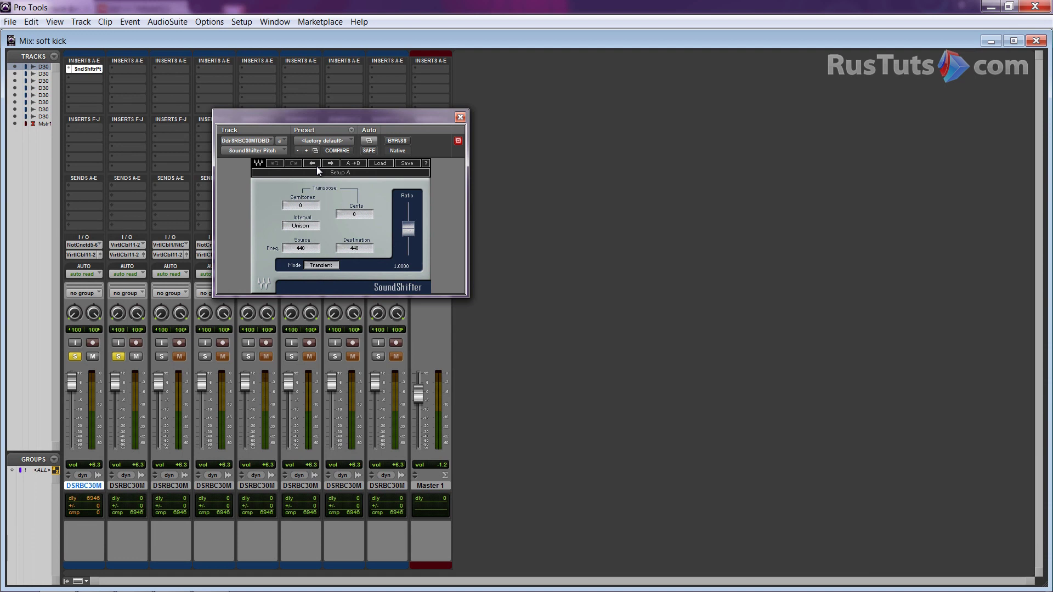
Step: Set SoundShifter's transposition to -1 semitone during playback and close the plug-in window
key(space)
drag(301, 209, 301, 220)
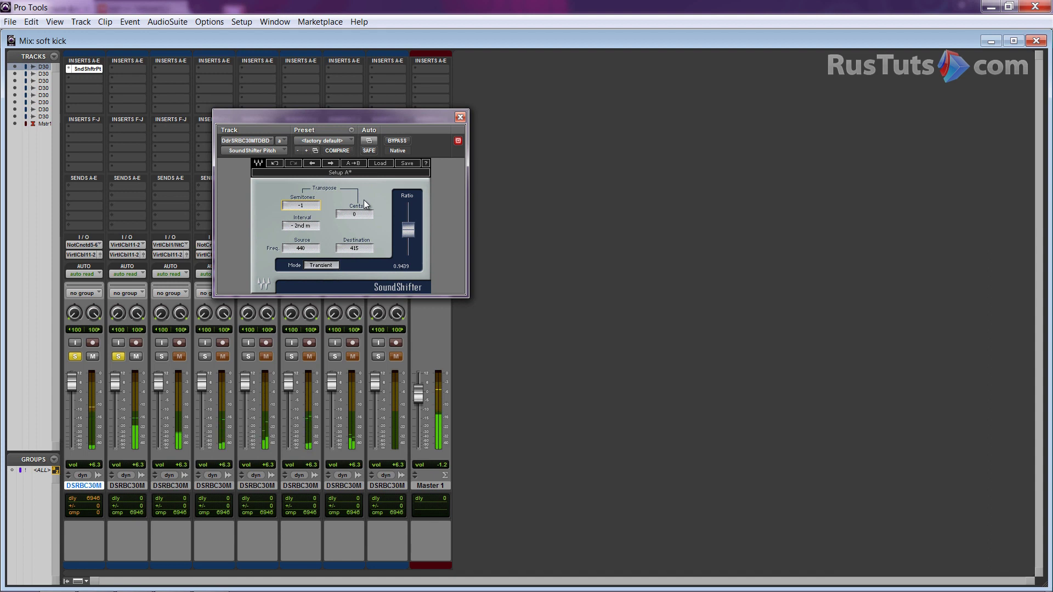
click(460, 116)
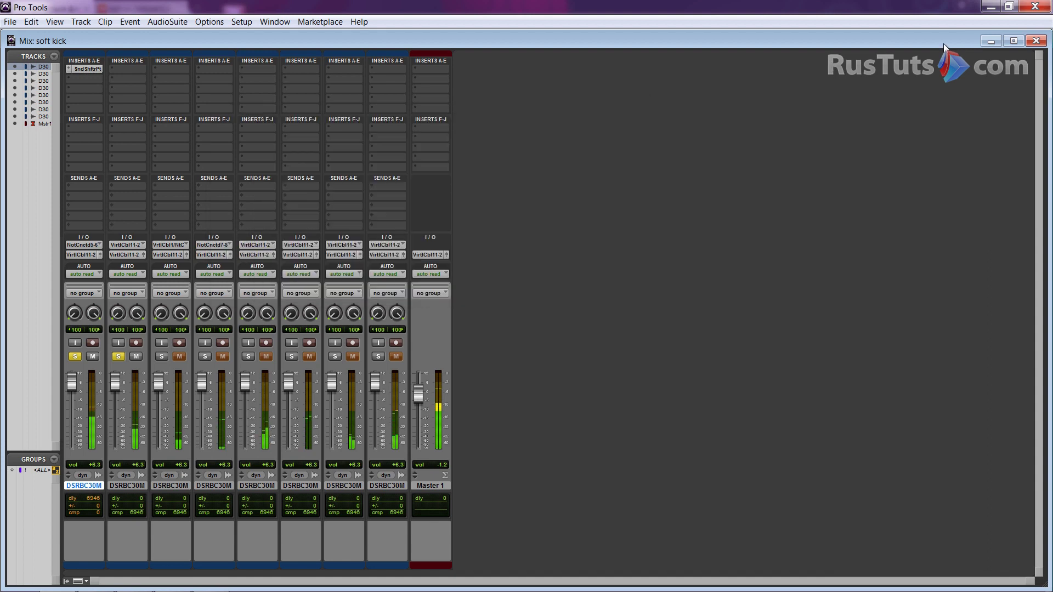
Step: Restart playback from the beginning and compare the kick against the bass with SoundShifter Pitch bypassed and active
click(1034, 42)
key(space)
key(space)
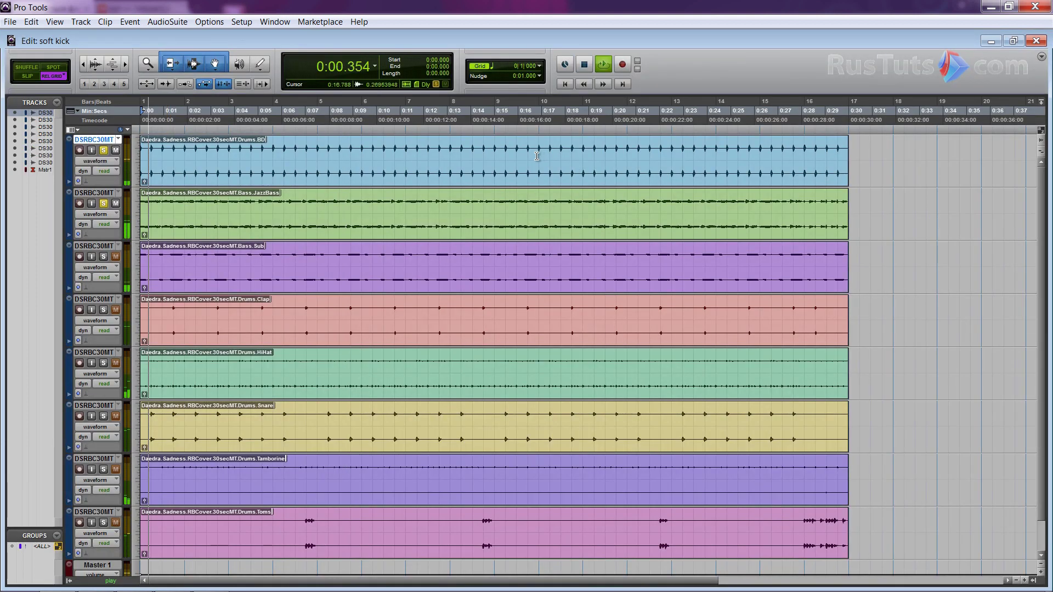
key(ctrl+equal)
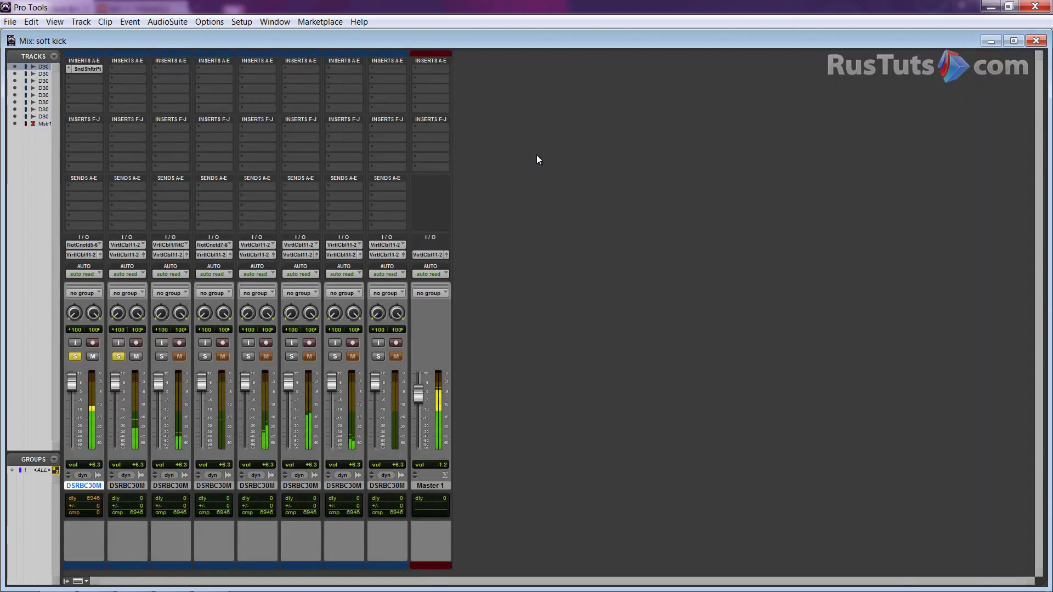
click(88, 69)
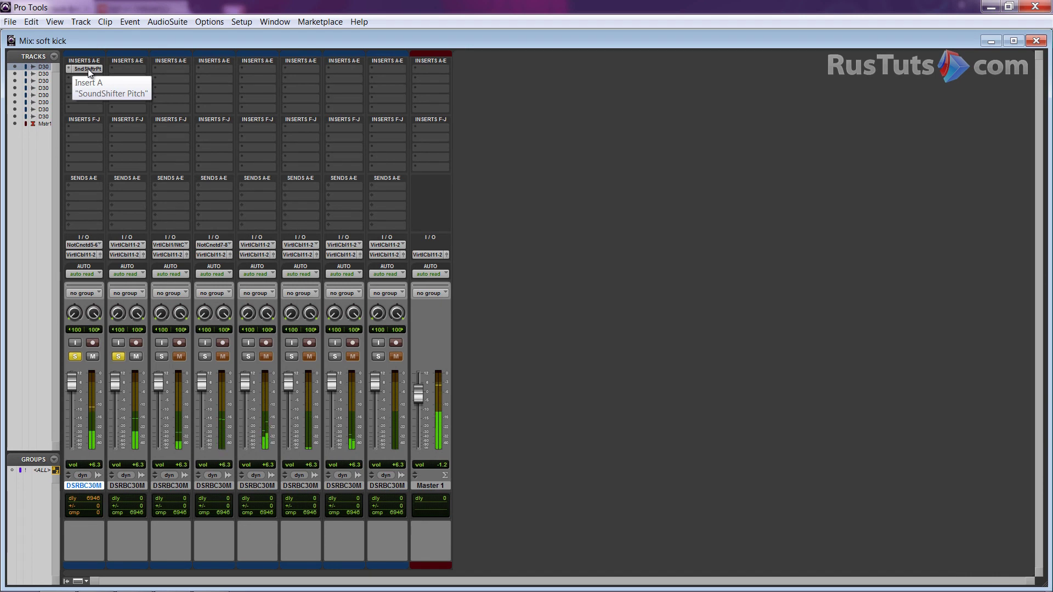
ctrl+click(88, 69)
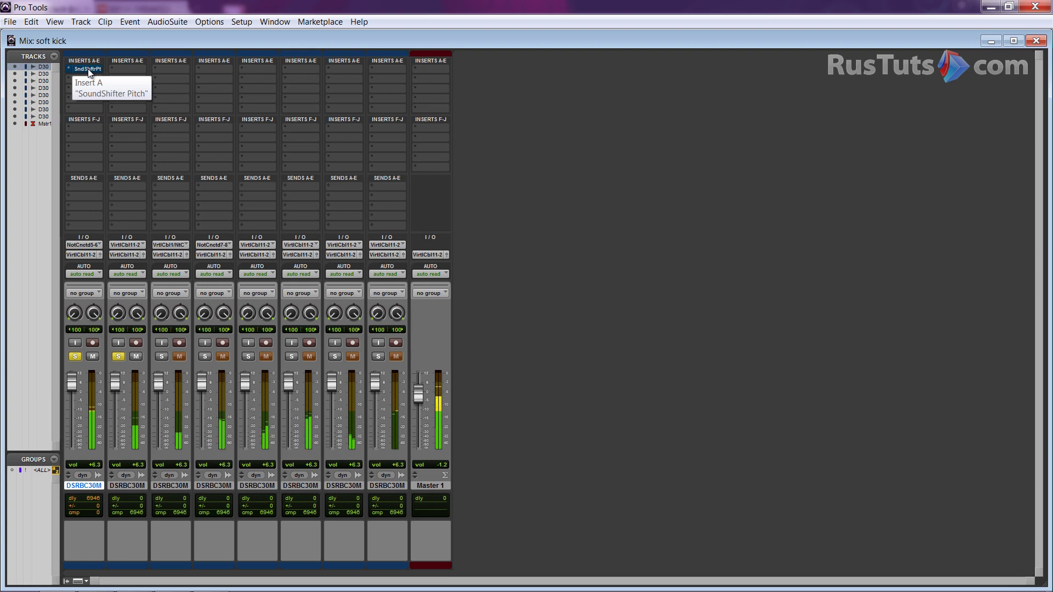
ctrl+click(88, 69)
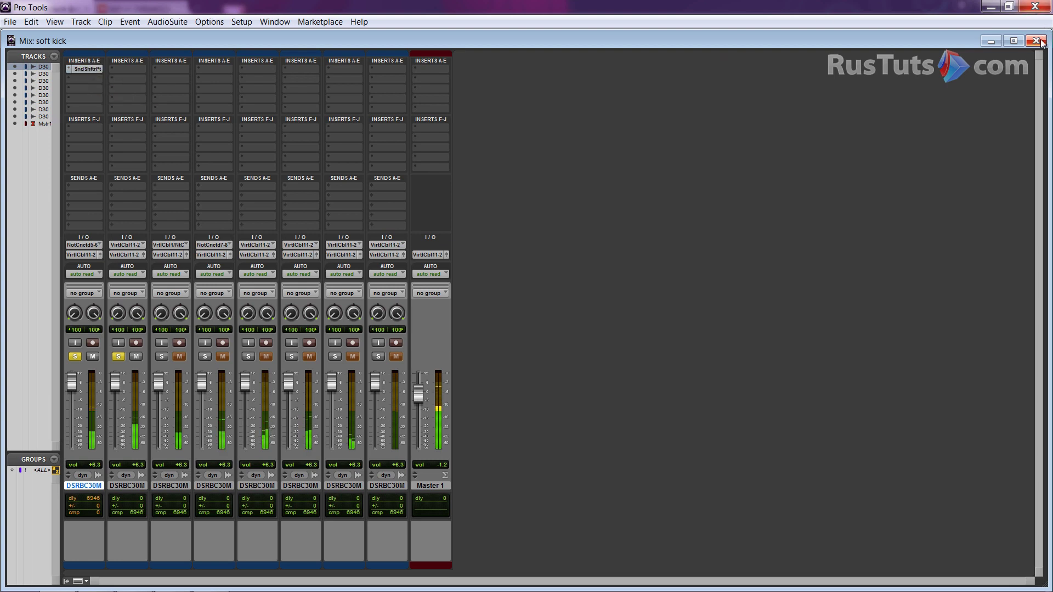
Step: Stop playback and select the entire 30-second Drums.BD clip in the Edit window
key(ctrl+equal)
key(space)
key(ctrl+a)
key(alt+f)
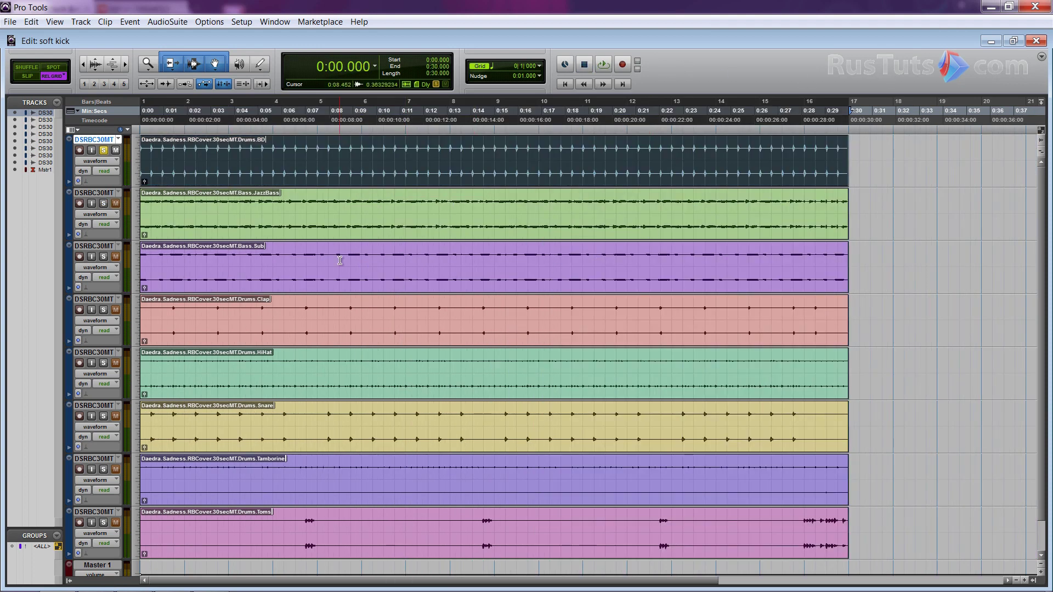
Step: Play the soloed kick, compare it with SoundShifter Pitch bypassed and active, and stop playback in the Edit window
key(space)
key(space)
key(ctrl+equal)
ctrl+click(84, 69)
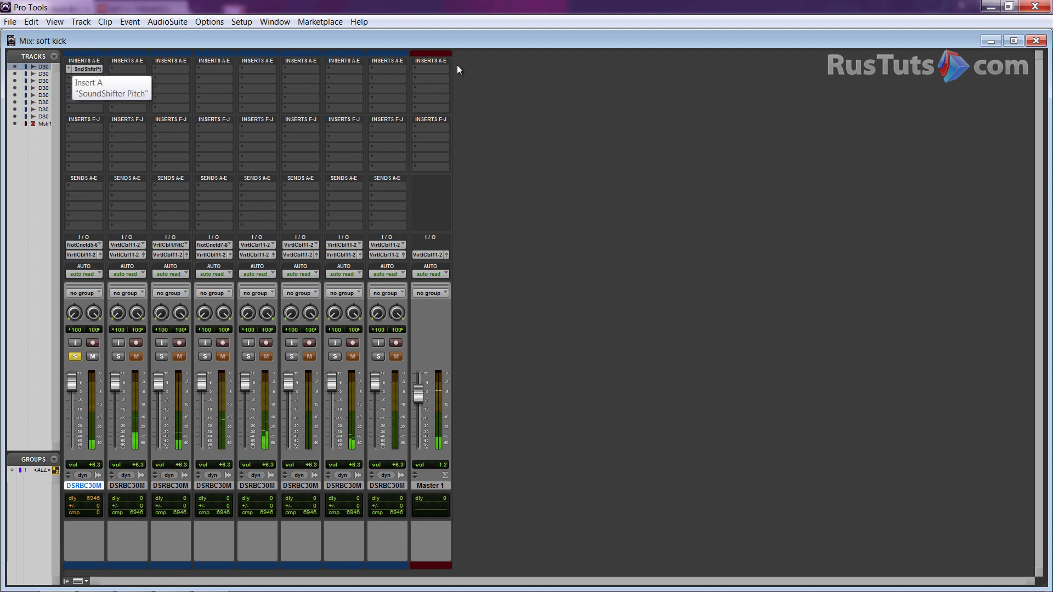
ctrl+click(87, 72)
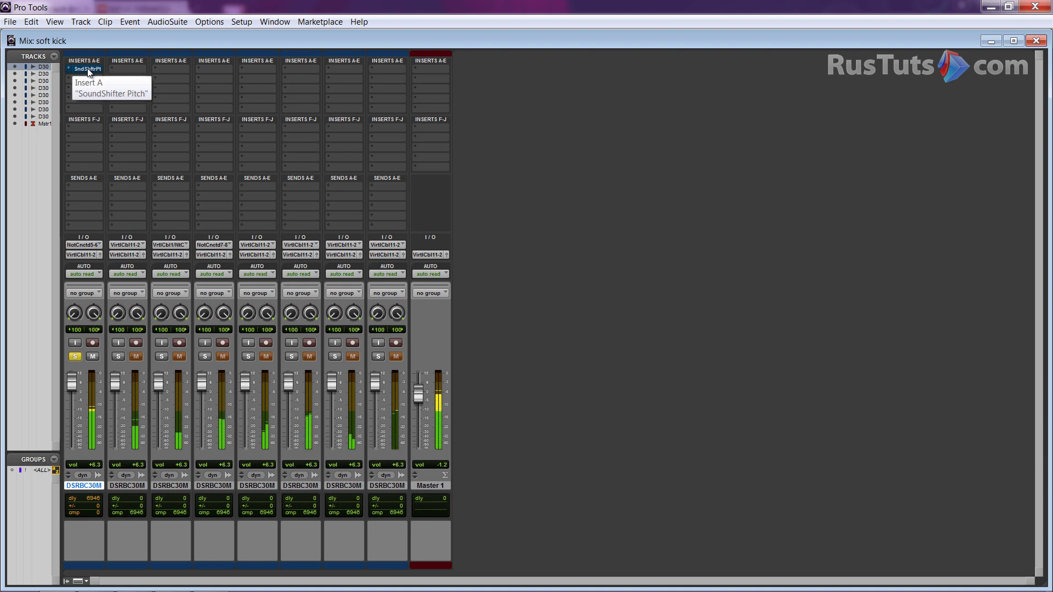
ctrl+click(87, 69)
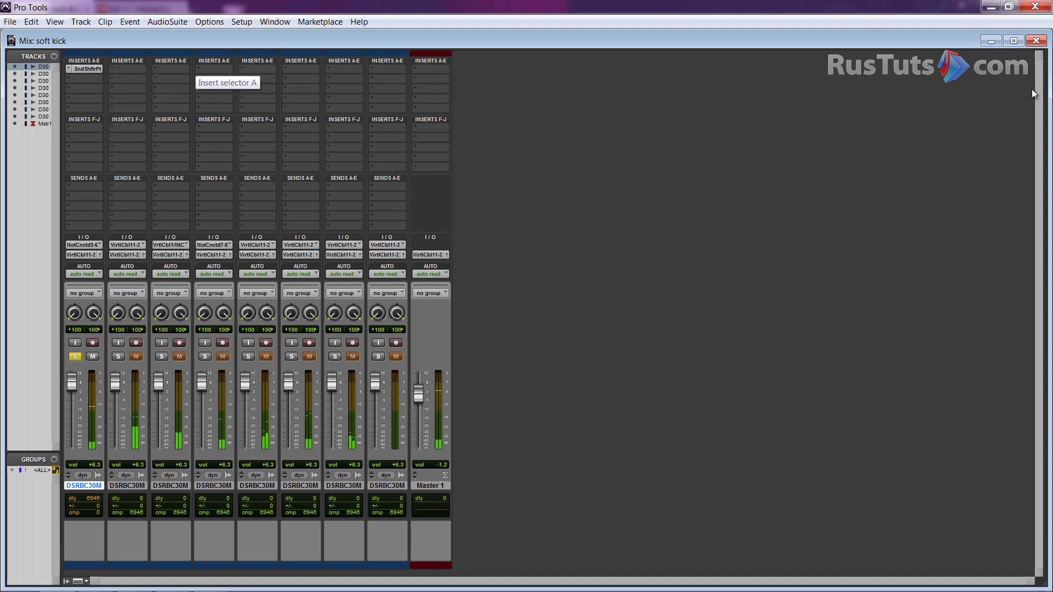
key(ctrl+equal)
key(space)
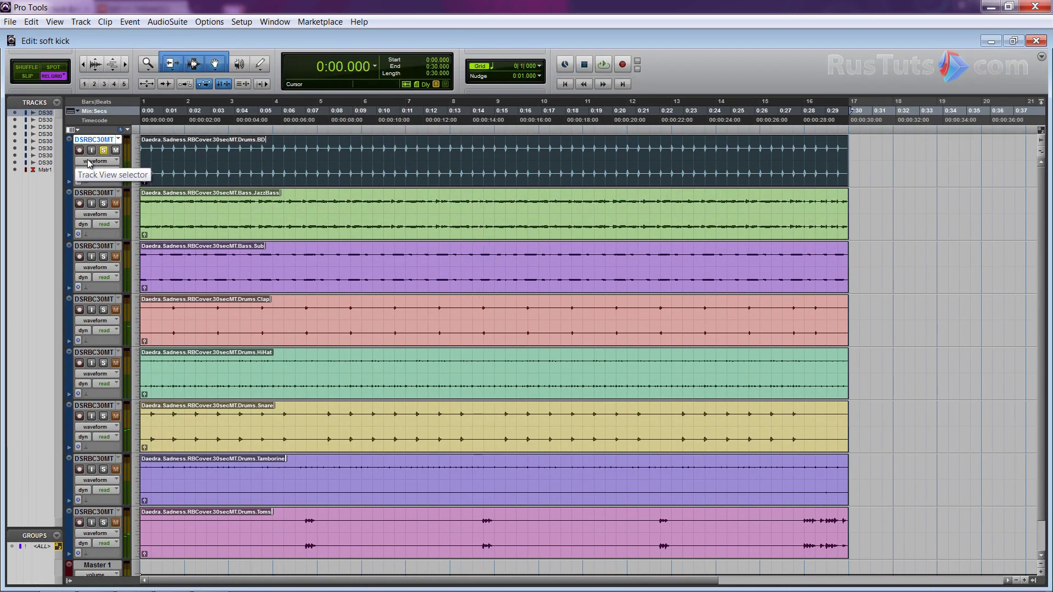
Step: Repeat the bypass comparison of SoundShifter Pitch on the soloed kick, return to the Edit window, and stop playback
key(ctrl+equal)
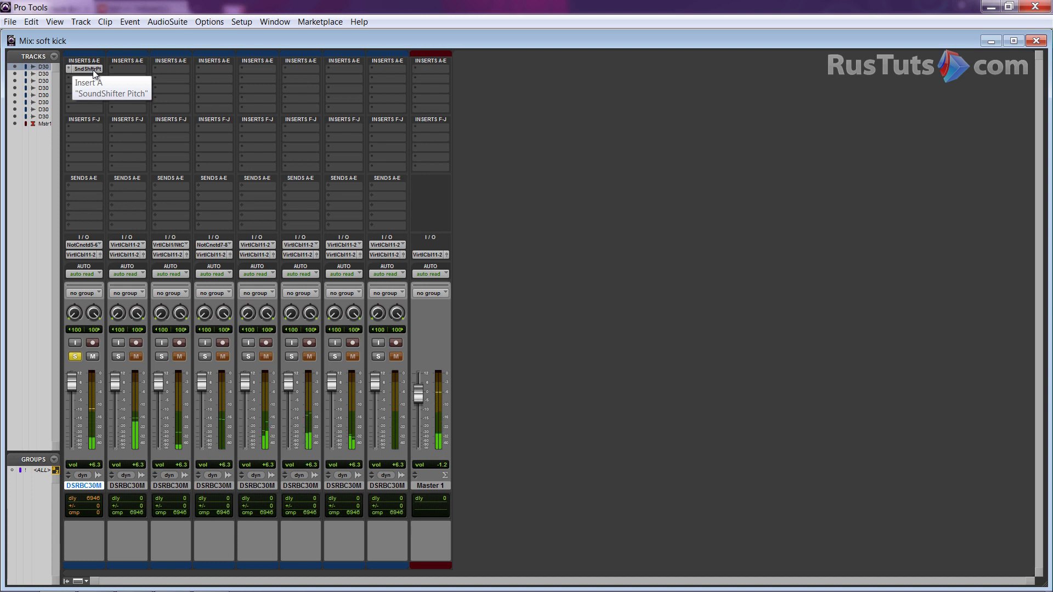
click(88, 70)
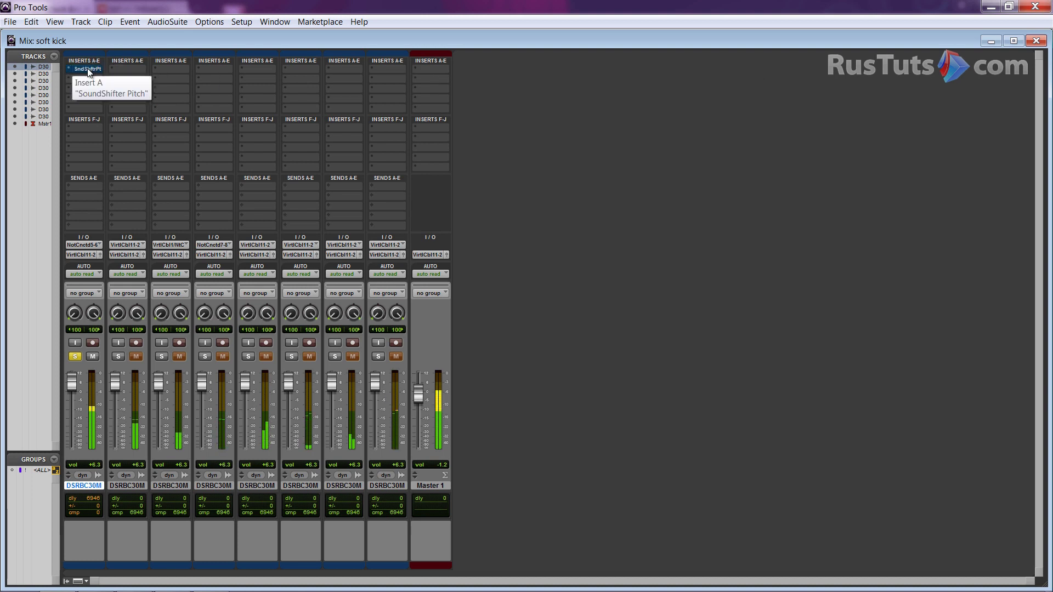
ctrl+click(89, 70)
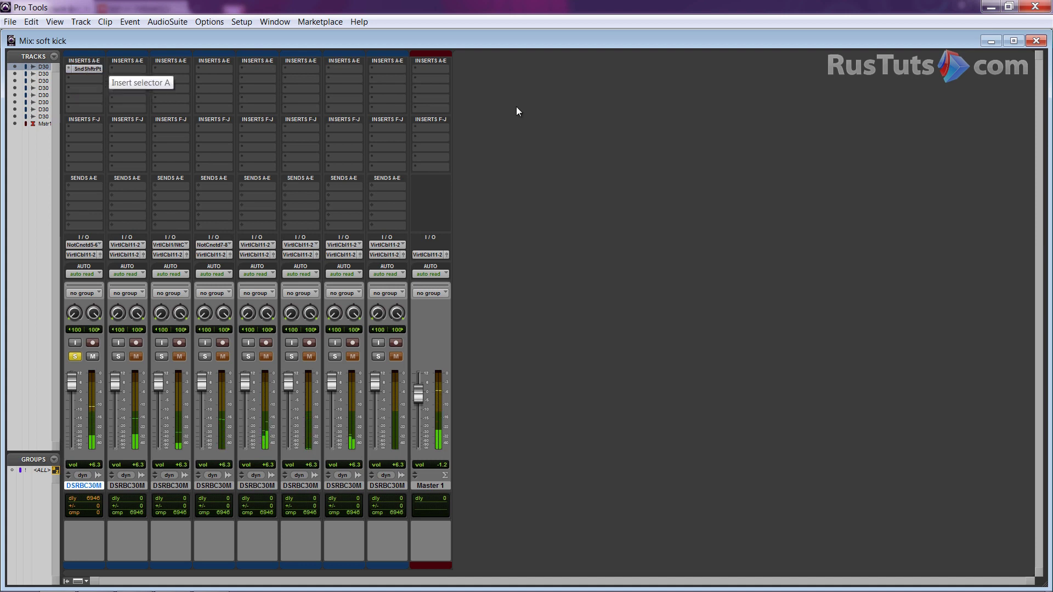
key(ctrl+equal)
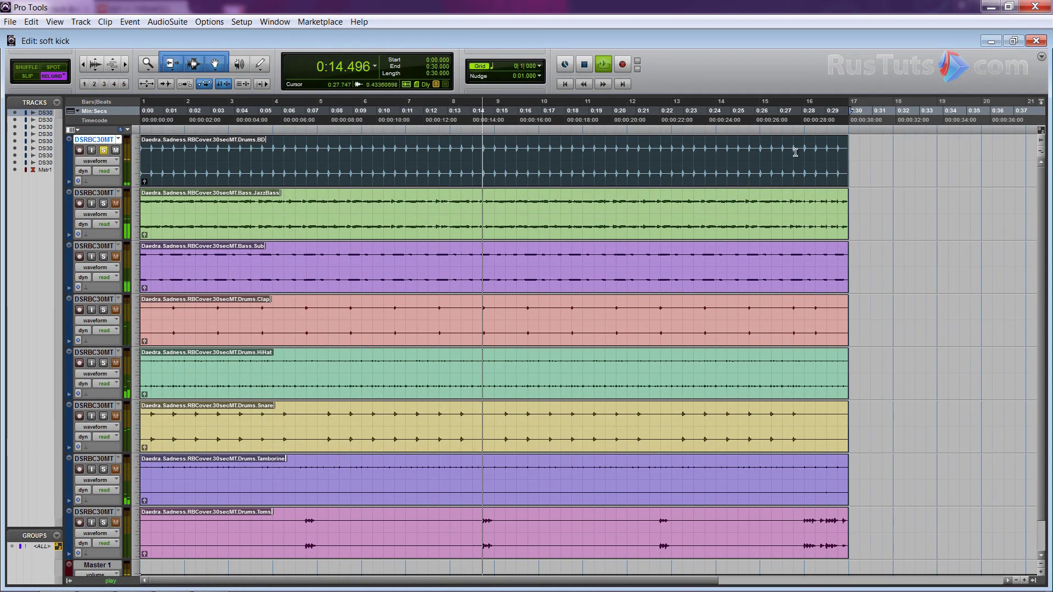
key(space)
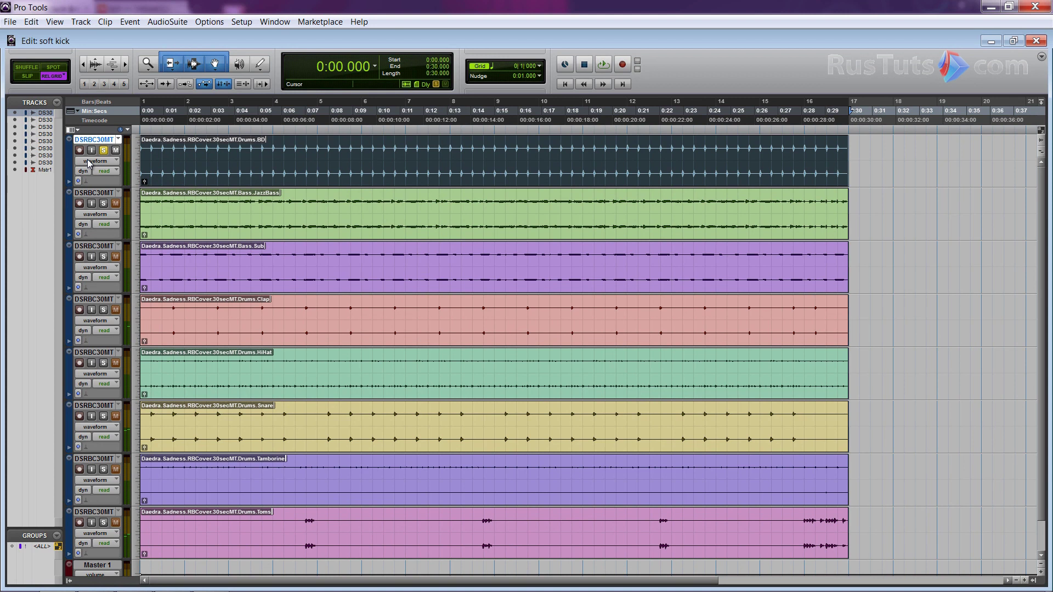
Step: Bounce the soloed kick as a 32 Bit Float, 44.1 kHz WAV named Kick -1, overwrite the existing file, and import it to a new track
key(ctrl+alt+b)
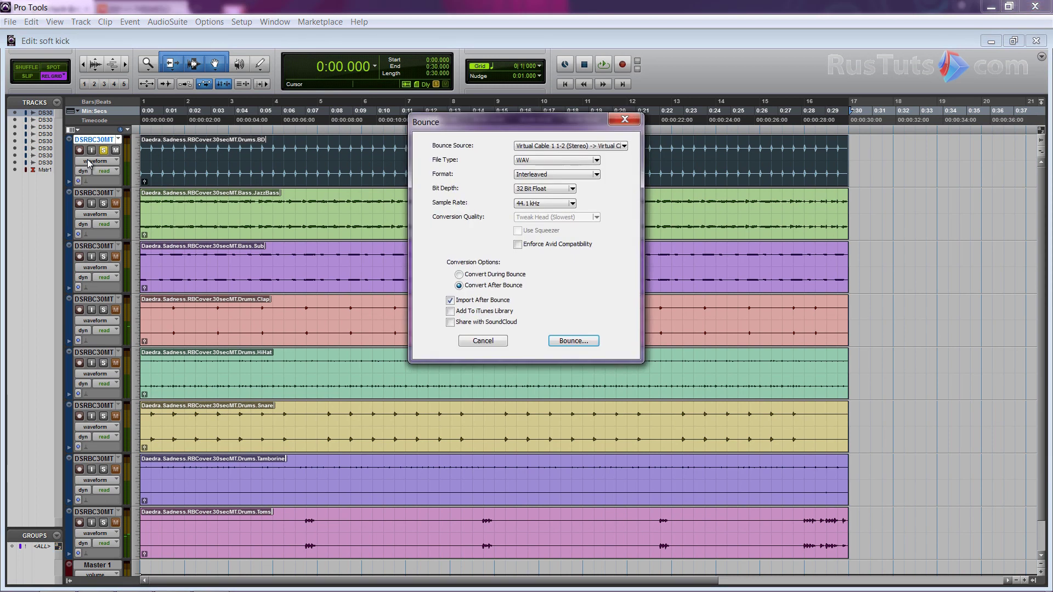
click(589, 341)
text(Kick Sof)
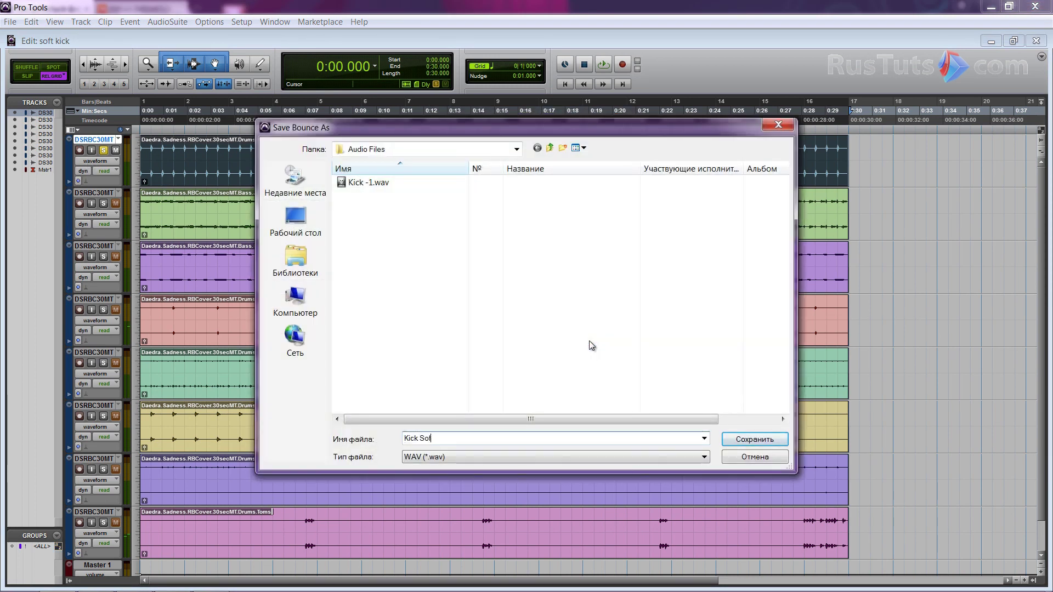
key(BackSpace)
key(BackSpace)
text(-1)
key(Return)
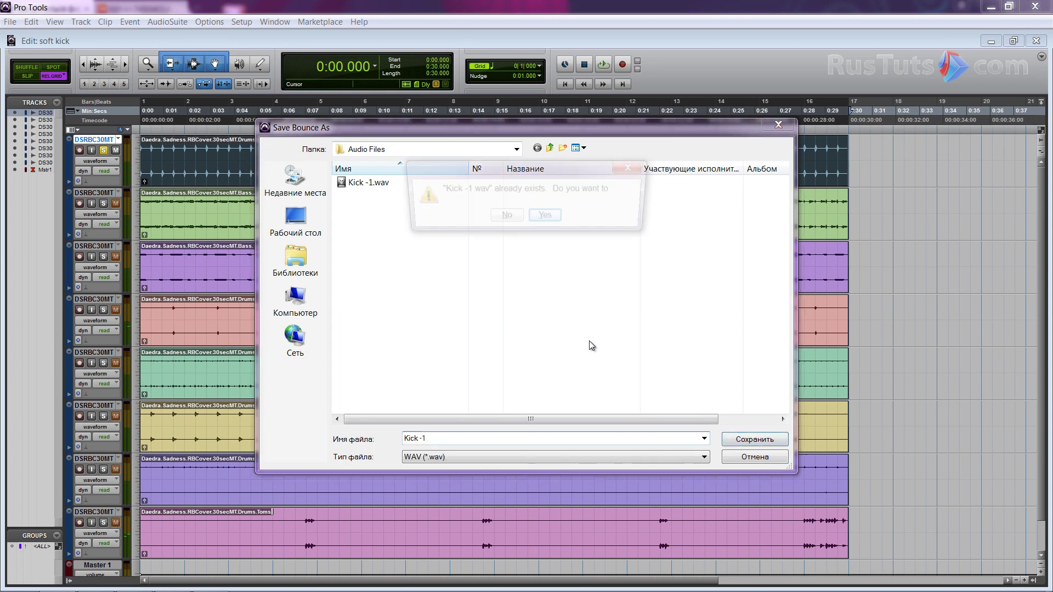
key(Return)
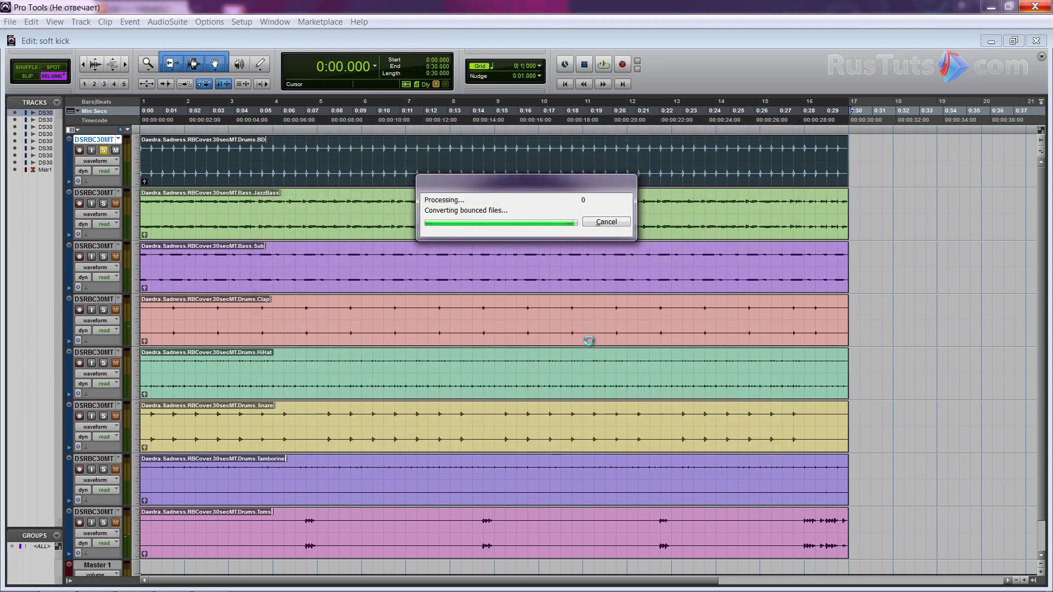
click(575, 266)
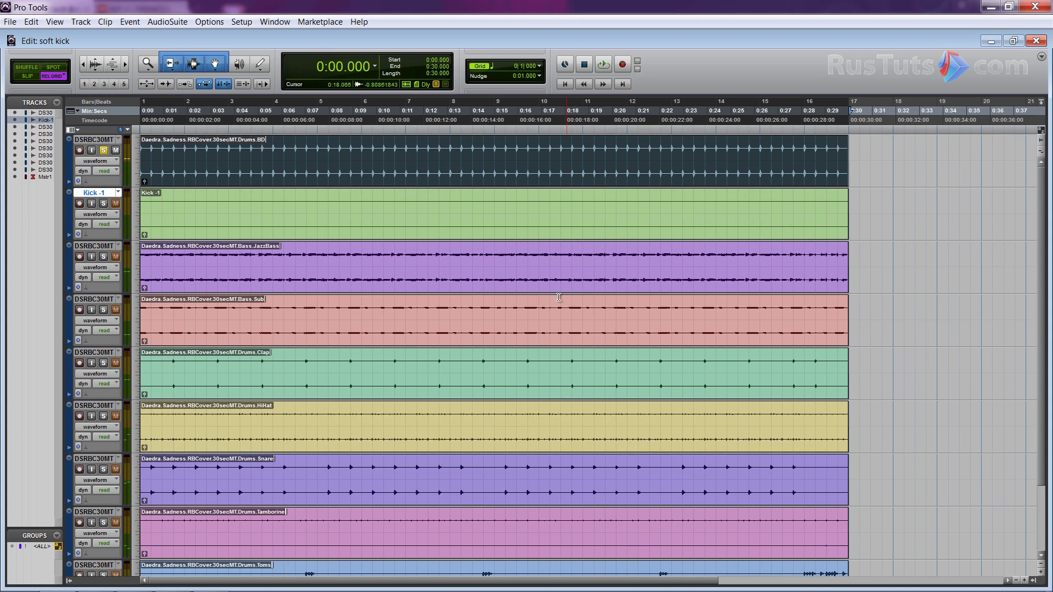
Step: Compare the bounced kick's waveform with the original at the session start and at the hit near 1.875 s
key(ctrl+bracketright)
key(ctrl+bracketright)
key(ctrl+bracketright)
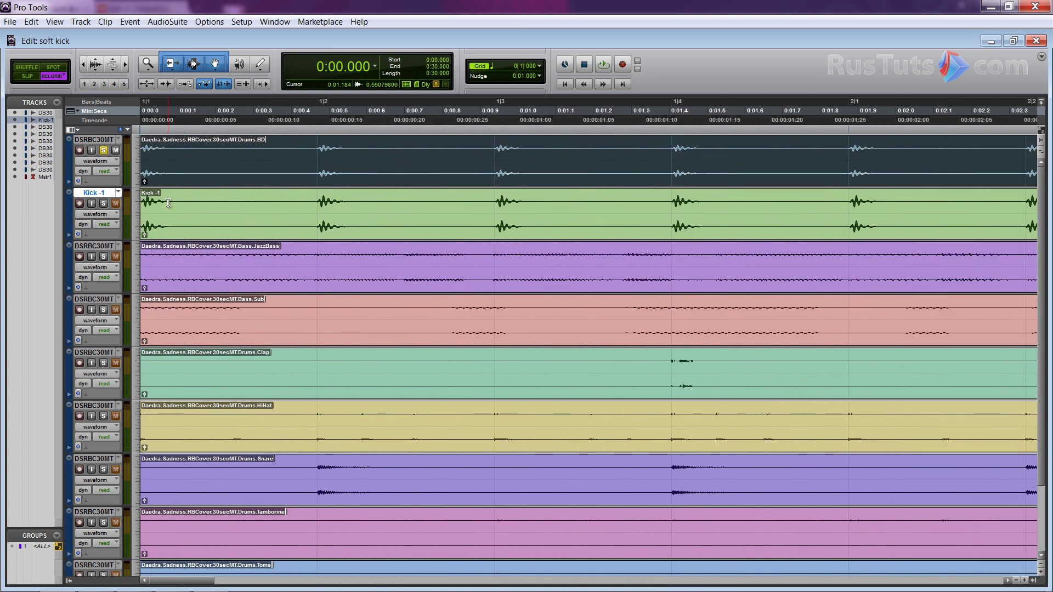
scroll(461, 203, right, 5)
click(449, 202)
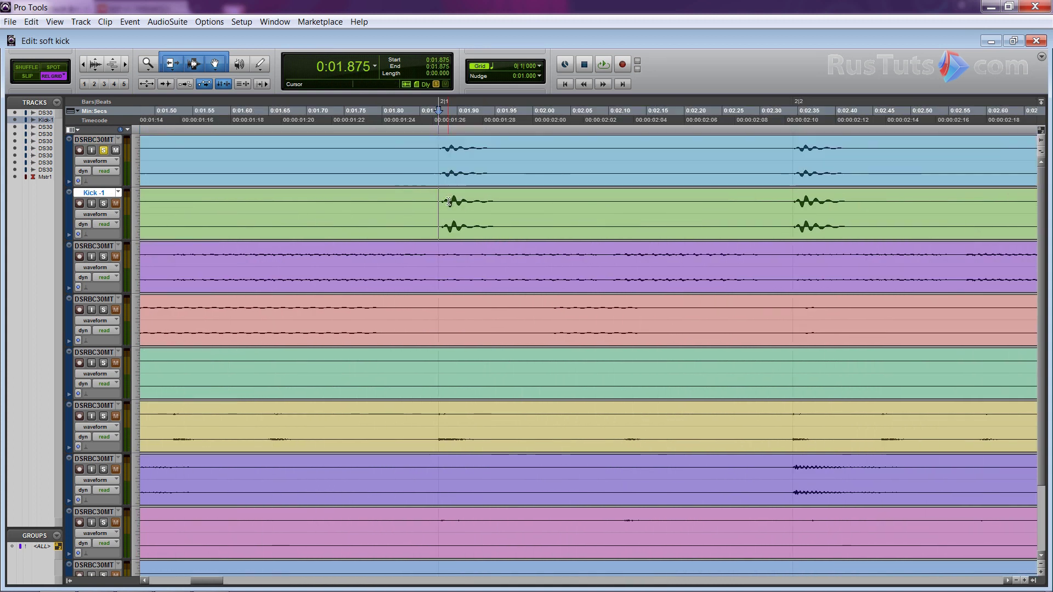
key(ctrl+bracketright)
key(ctrl+bracketright)
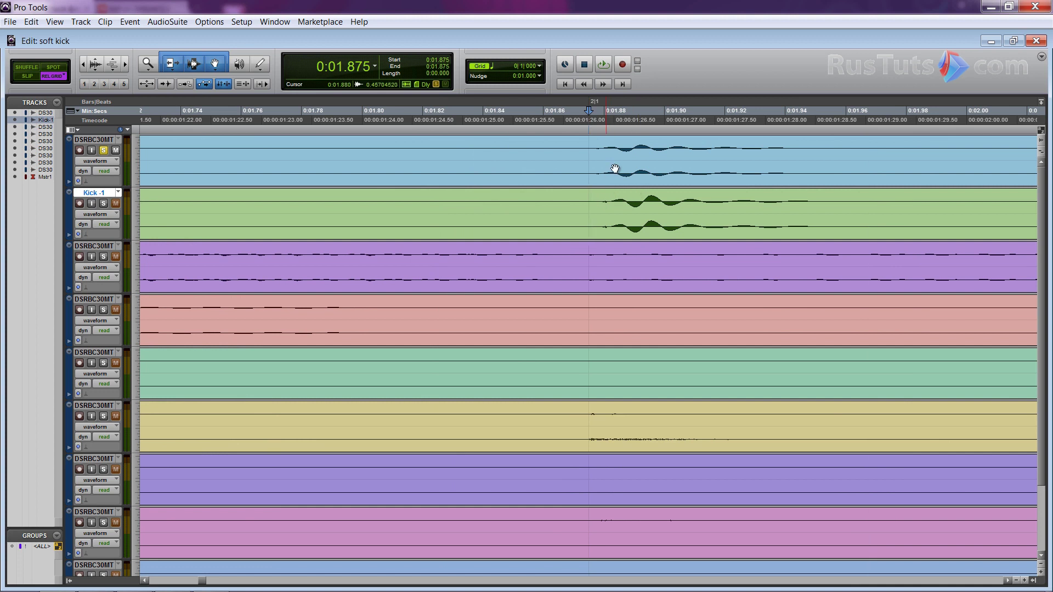
Step: Isolate the first hit on the original kick track and shift it about 0.04 s later, with the opening 0.551 s selected
key(ctrl+bracketleft)
key(ctrl+bracketleft)
key(ctrl+bracketleft)
key(ctrl+bracketleft)
key(ctrl+bracketleft)
key(ctrl+Return)
key(ctrl+bracketright)
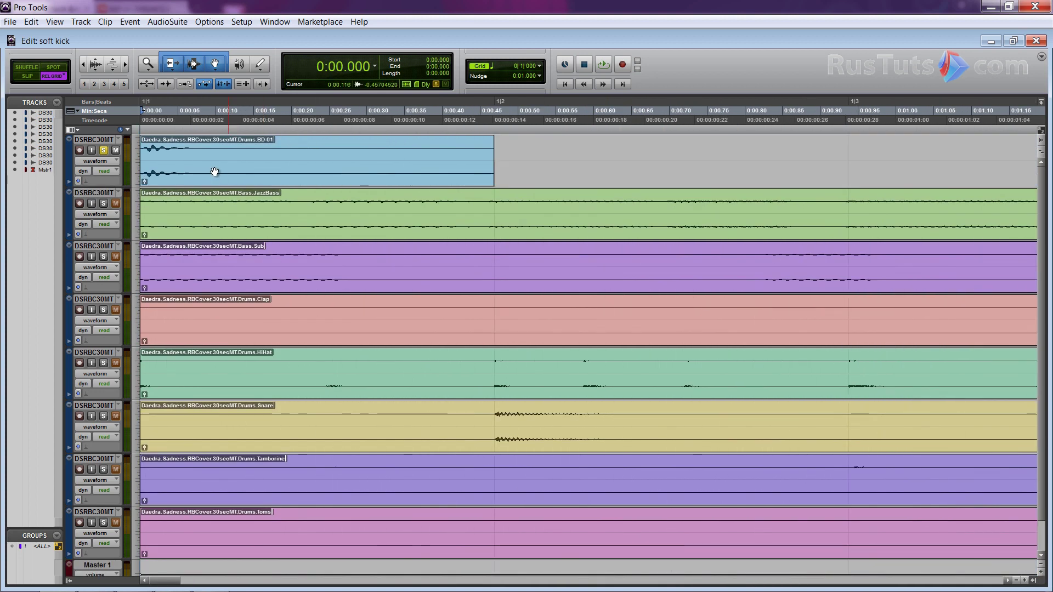
drag(215, 172, 266, 176)
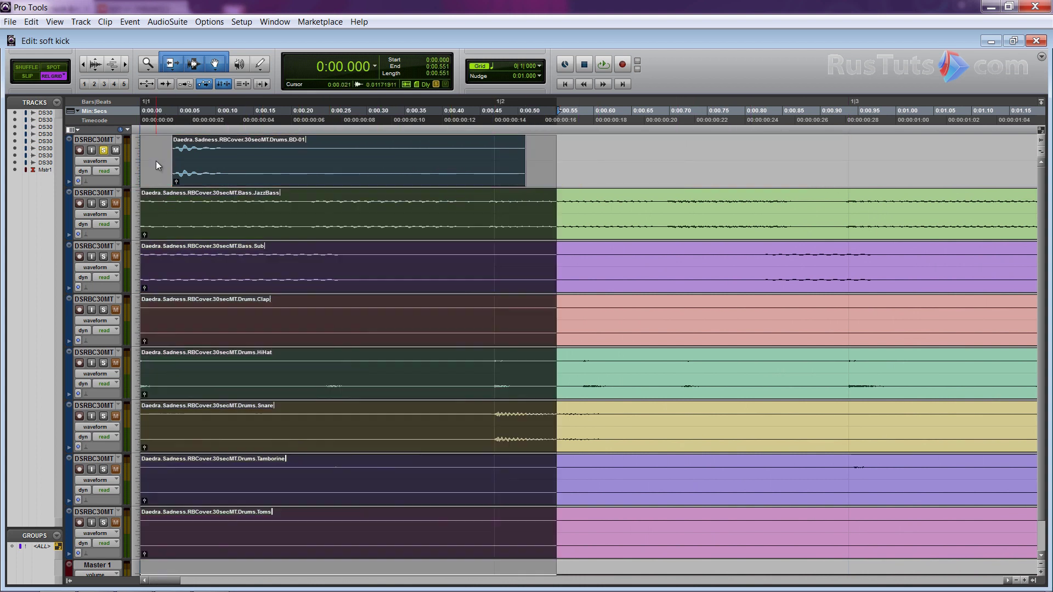
Step: Bounce the selection as a 32 Bit Float, 44.1 kHz WAV named Kick One Shot and import it to a new track at Session Start
key(ctrl+alt+b)
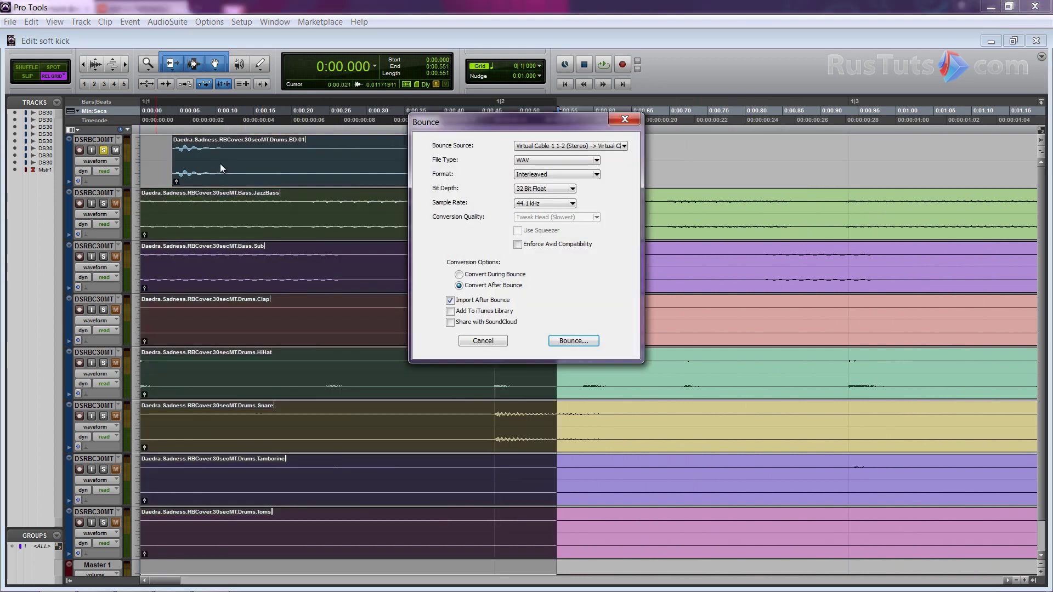
click(564, 341)
text(Kick )
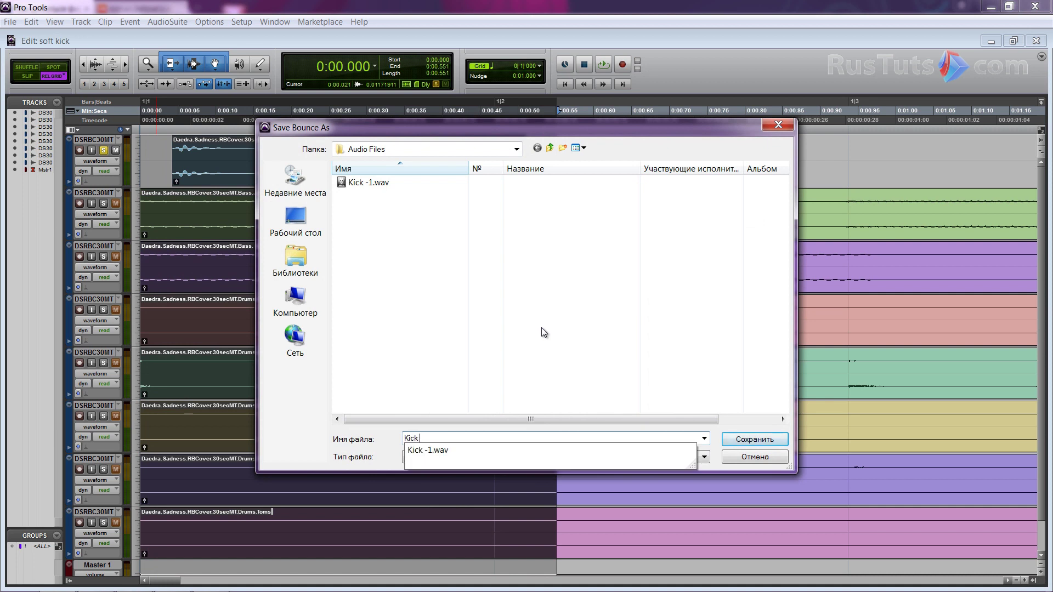
text(ON)
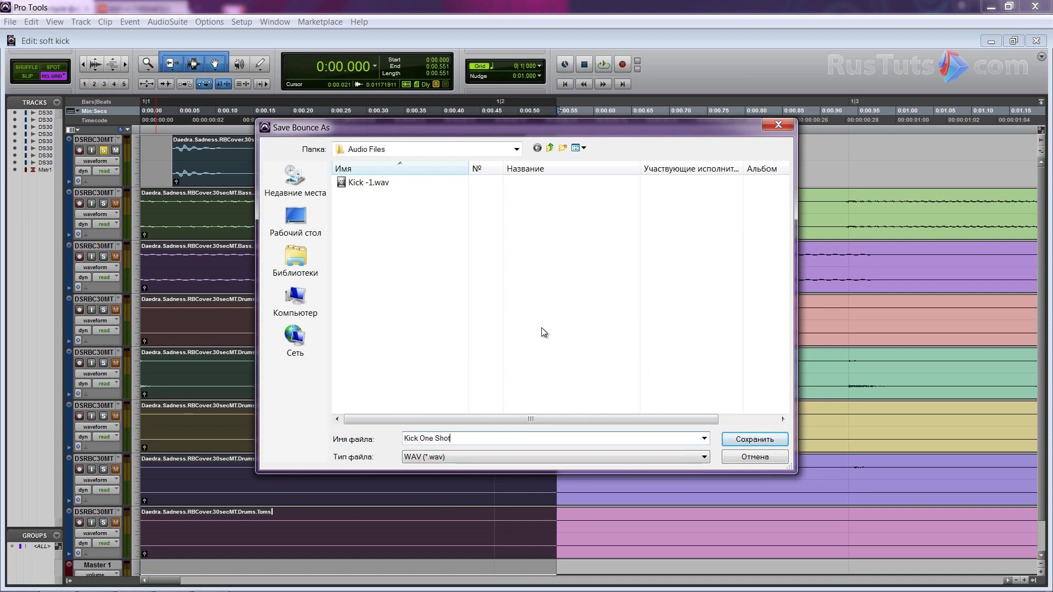
key(Return)
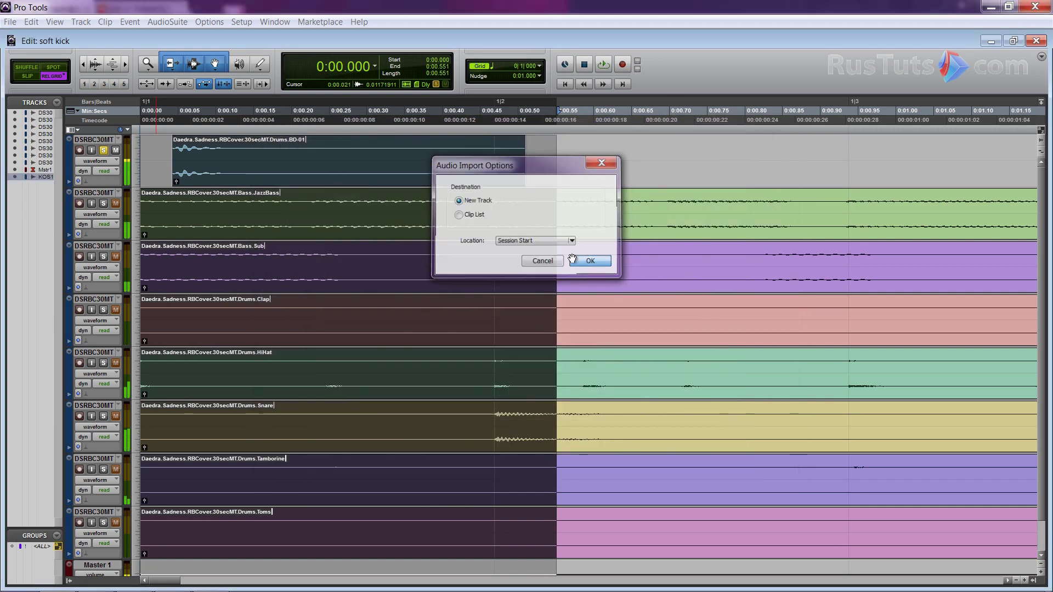
click(572, 260)
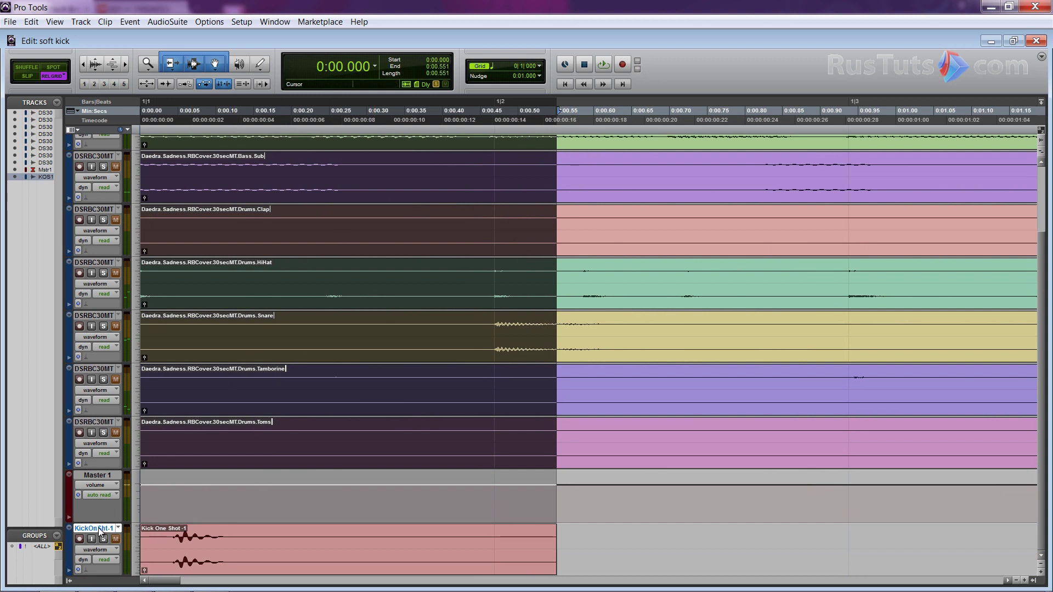
Step: Move the imported Kick One Shot track directly below the original kick track
drag(101, 530, 101, 209)
scroll(96, 379, up, 3)
drag(106, 300, 100, 194)
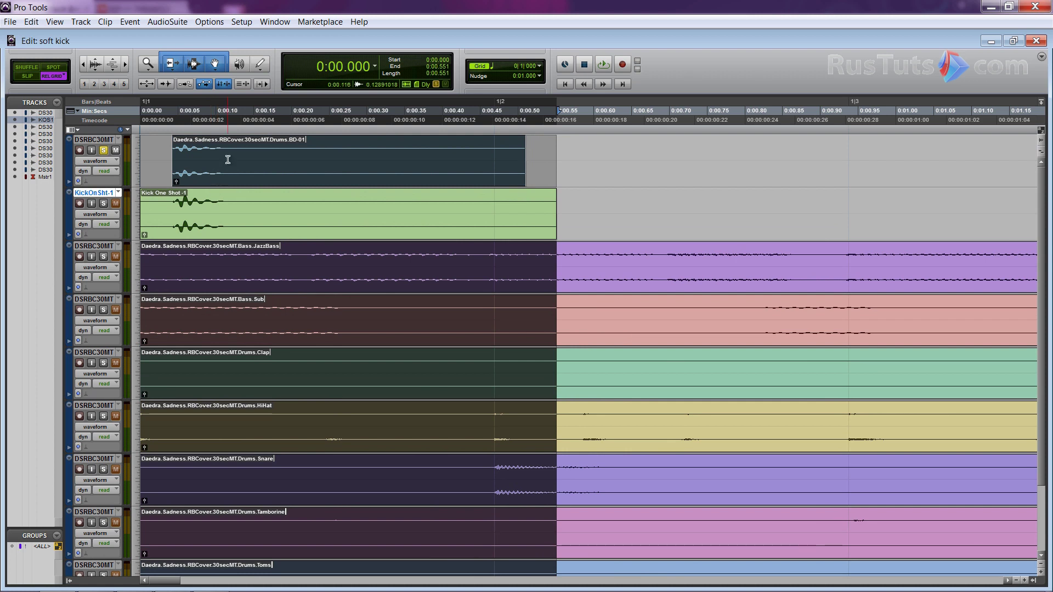
Step: Trim the silence before the Kick One Shot transient and align the 0.507 s clip with the session start
key(ctrl+])
key(ctrl+])
key(ctrl+])
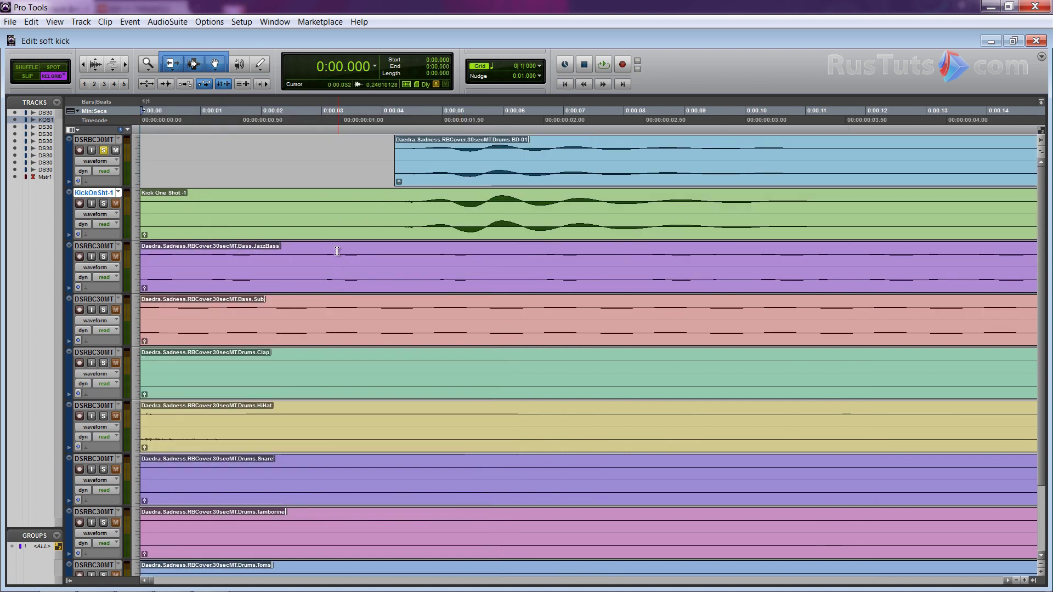
drag(145, 210, 238, 228)
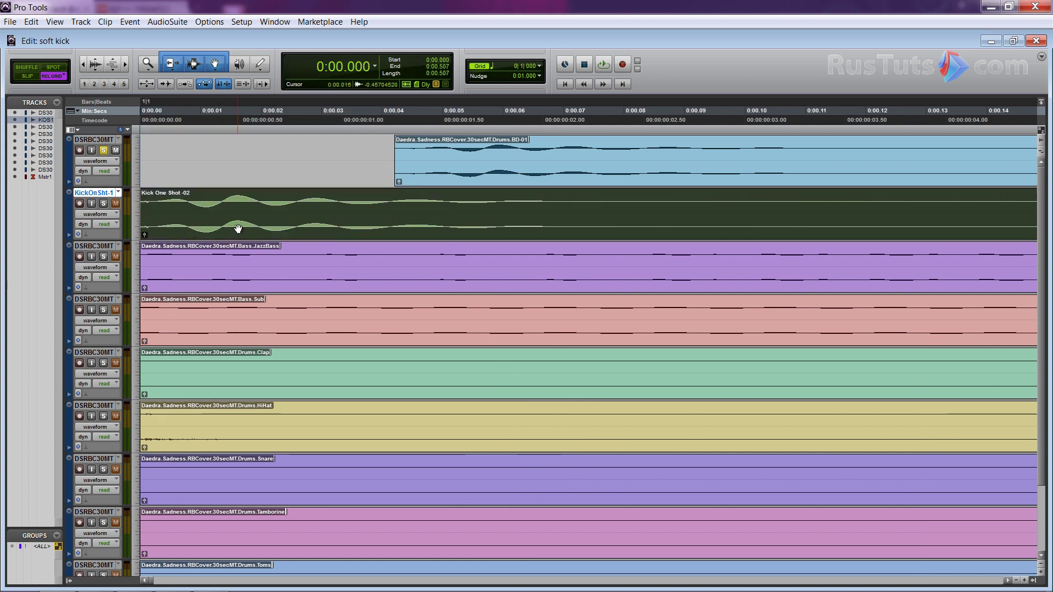
Step: Solo the Kick One Shot track and play the trimmed hit
key(ctrl+[)
key(ctrl+[)
key(ctrl+[)
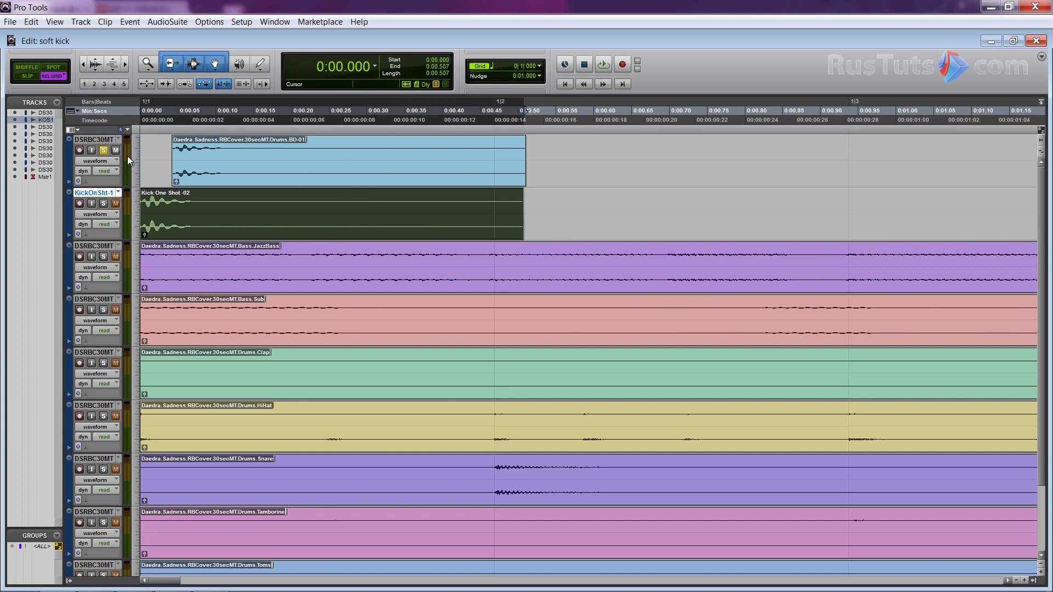
click(104, 203)
key(space)
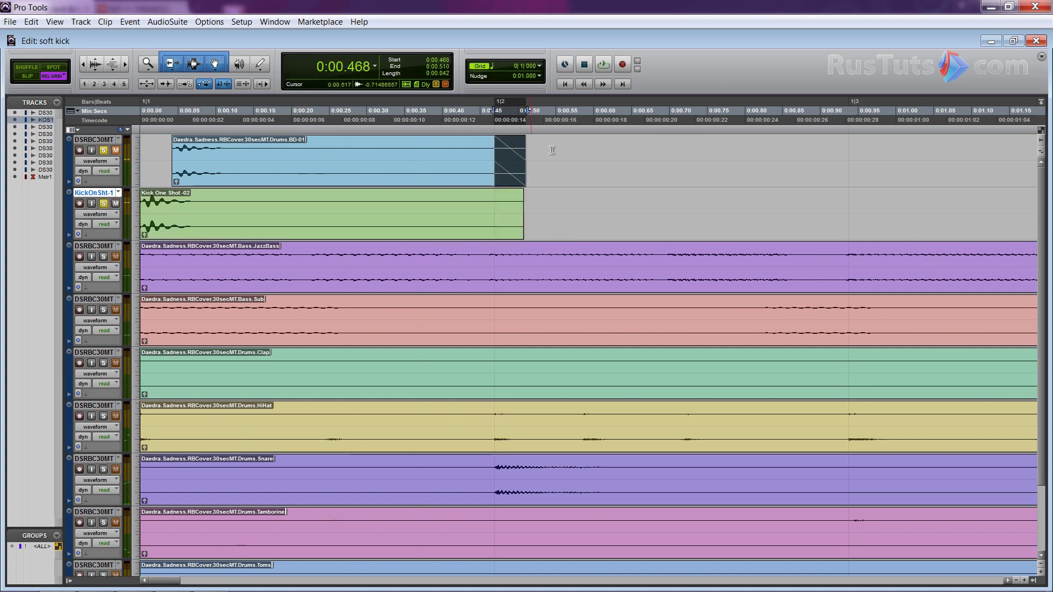
Step: Try to trim the front of the Kick One Shot clip to a length of 0.504 s, aligned with the session start
click(141, 212)
key(ctrl+])
key(ctrl+])
key(ctrl+])
key(ctrl+])
drag(144, 230, 179, 233)
key(ctrl+z)
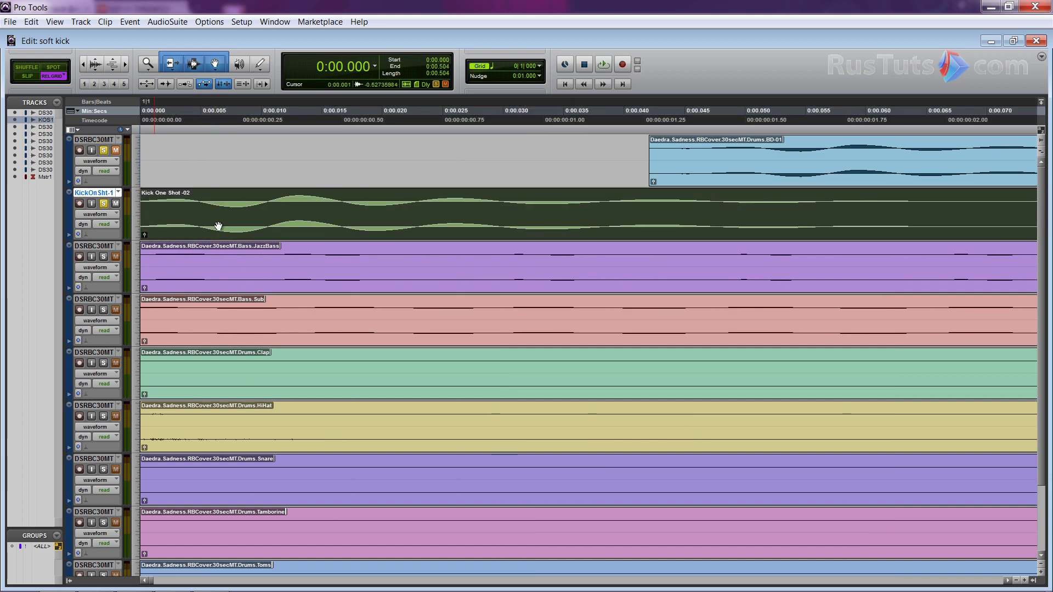
Step: Return to the session start and play the shortened kick clip several times
key(ctrl+[)
key(ctrl+[)
key(ctrl+[)
key(ctrl+[)
key(ctrl+[)
key(ctrl+[)
click(416, 122)
click(565, 84)
key(space)
key(space)
key(space)
key(space)
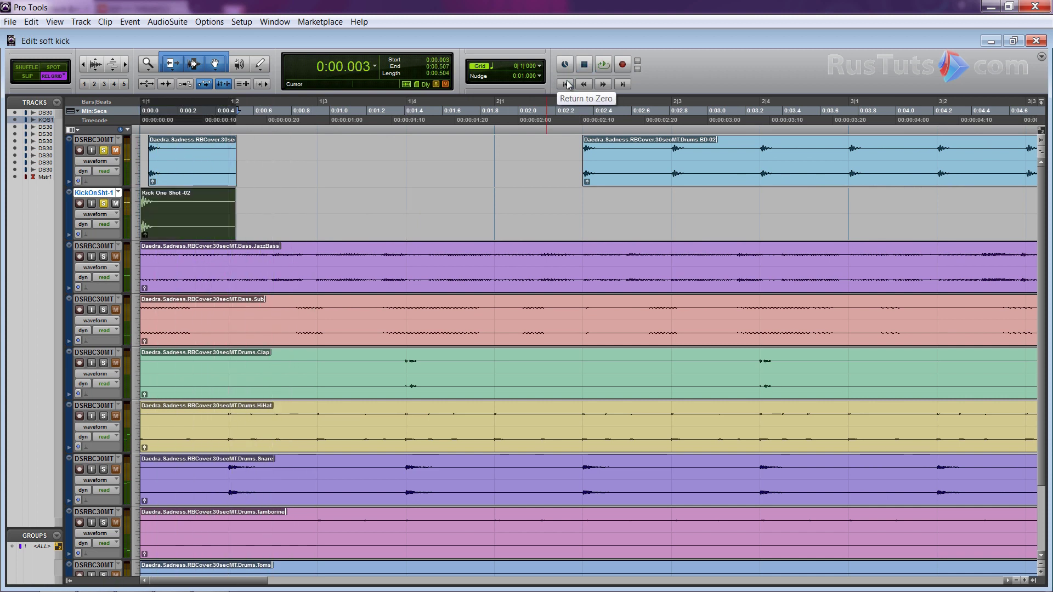
Step: Undo the last start trim of the Kick One Shot clip
key(ctrl+])
key(ctrl+])
key(ctrl+])
key(ctrl+])
key(ctrl+])
key(ctrl+z)
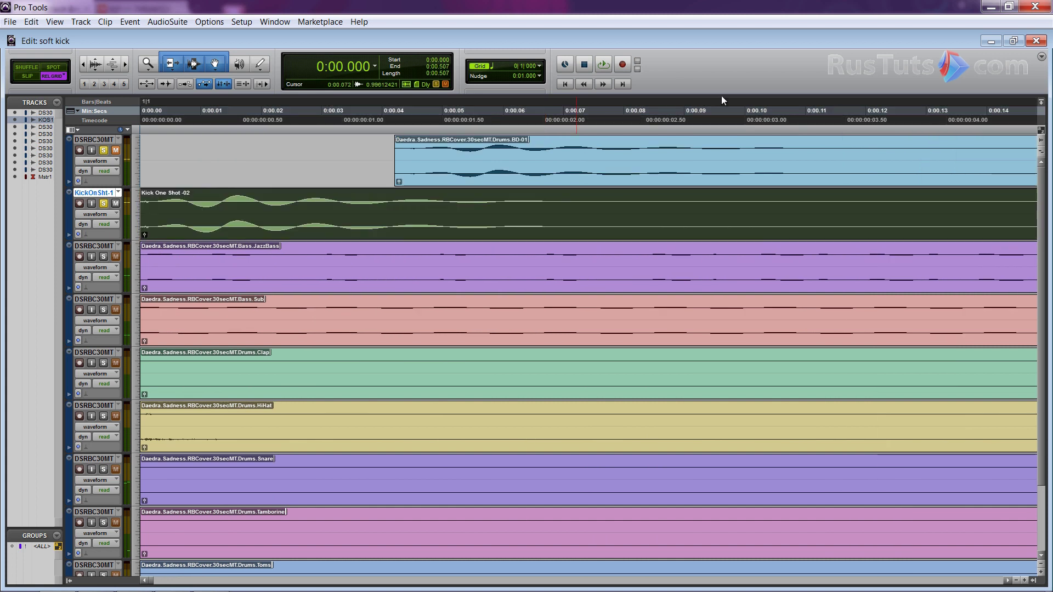
Step: Play the restored Kick One Shot clip from the session start and stop playback
click(563, 85)
key(ctrl+[)
key(ctrl+[)
key(ctrl+[)
key(space)
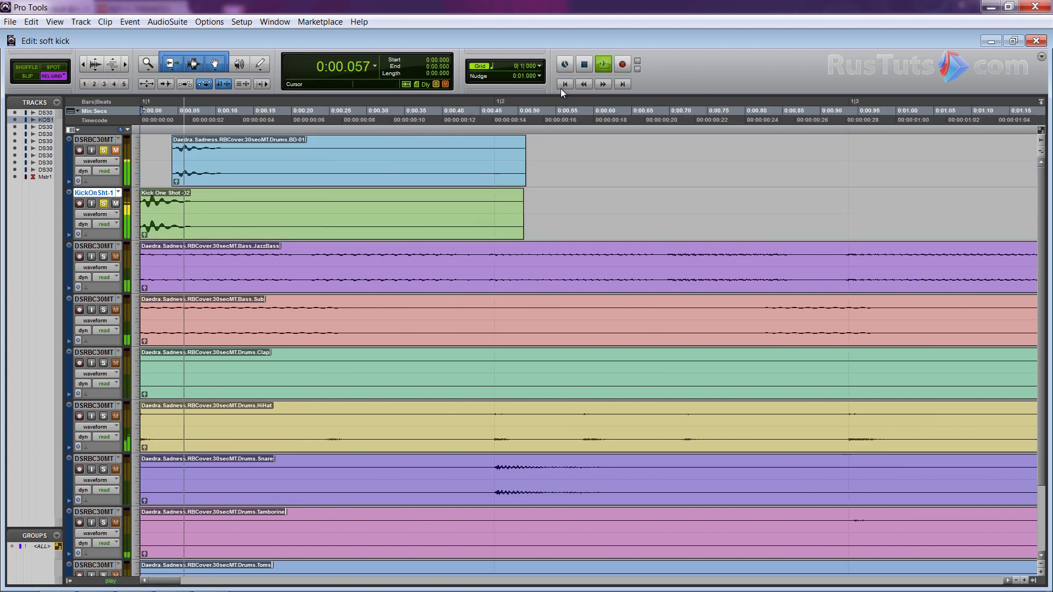
key(ctrl+[)
key(ctrl+[)
key(ctrl+[)
key(ctrl+[)
key(space)
Step: Place a copy of the Kick One Shot clip on the second beat at 0.468 s and check its alignment
drag(162, 229, 183, 229)
key(ctrl+])
key(ctrl+])
key(ctrl+])
key(ctrl+])
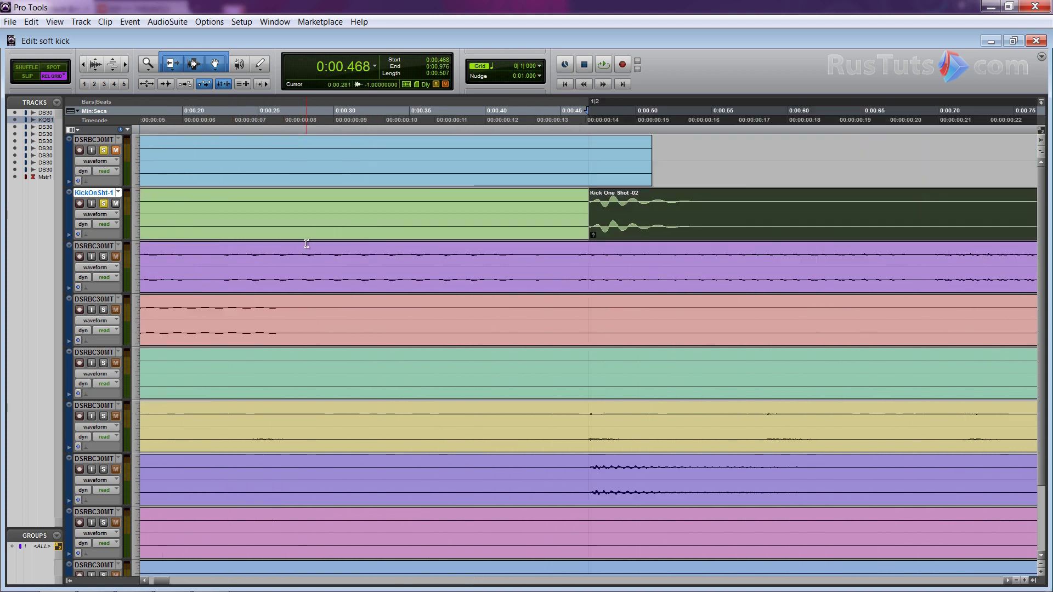
key(ctrl+])
key(ctrl+[)
key(ctrl+[)
key(ctrl+[)
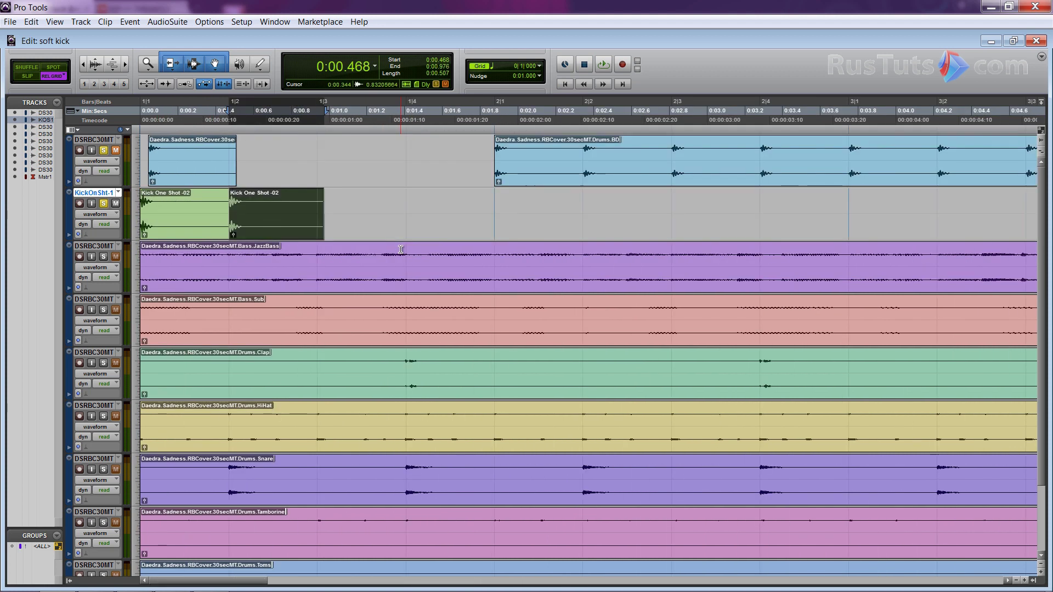
Step: Select the existing Kick One Shot clips and duplicate them repeatedly to fill the track to the end of the arrangement
shift+click(174, 225)
key(ctrl+d)
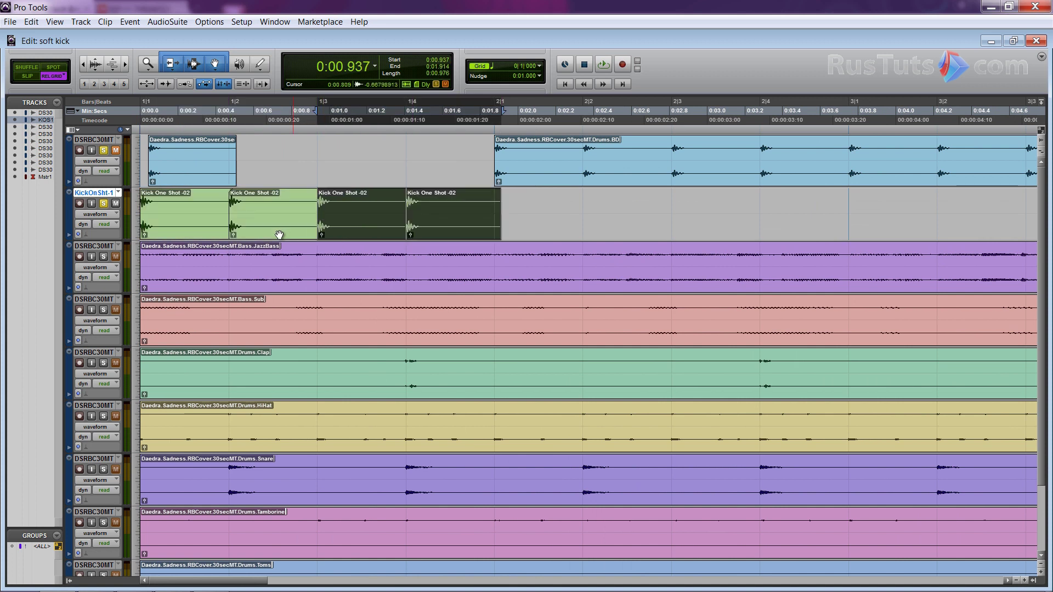
shift+click(178, 233)
key(ctrl+d)
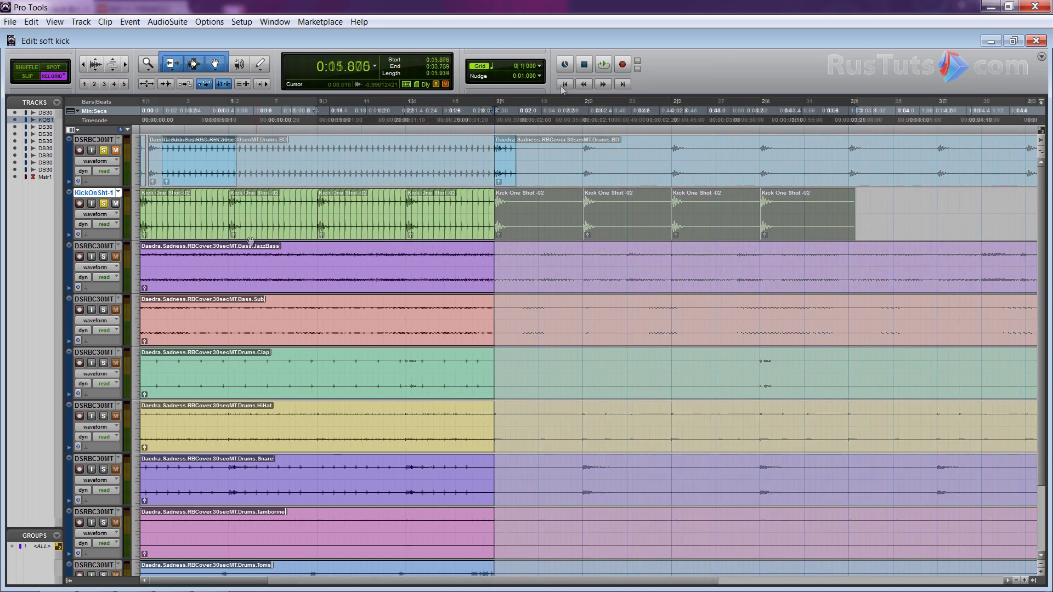
Step: Mute the original kick track and restore its full 30-second clip at the session start
key(ctrl+equal)
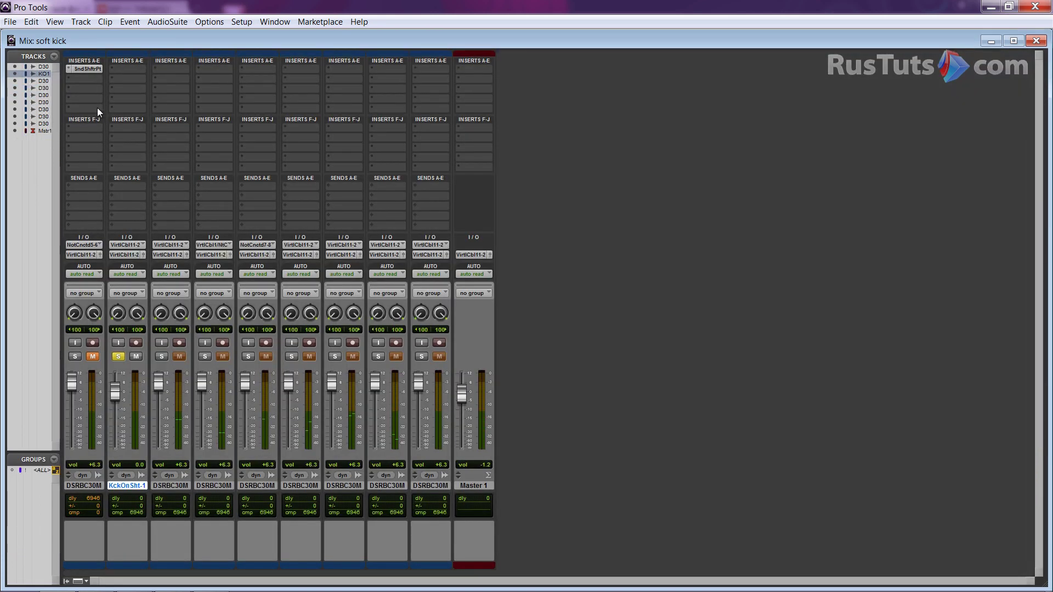
key(ctrl+equal)
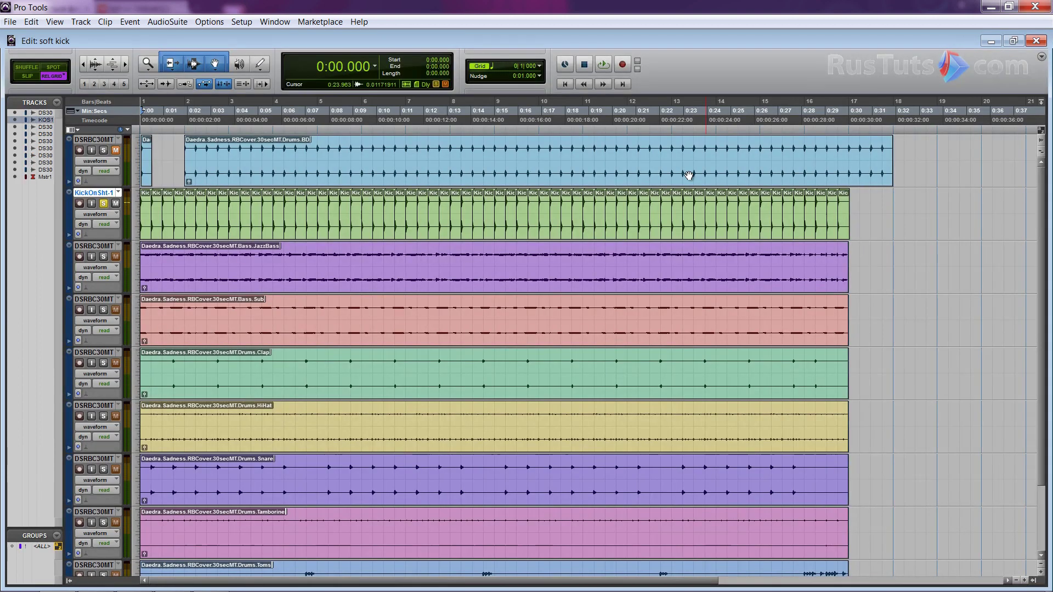
drag(775, 167, 727, 174)
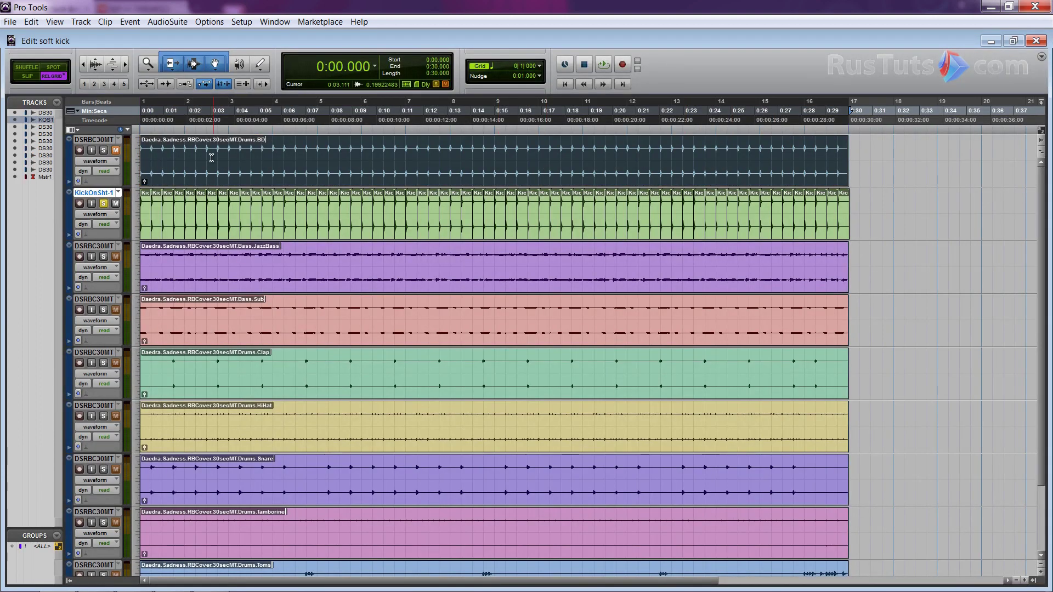
Step: Unsolo the Kick One Shot track and play the full mix from the session start
click(565, 84)
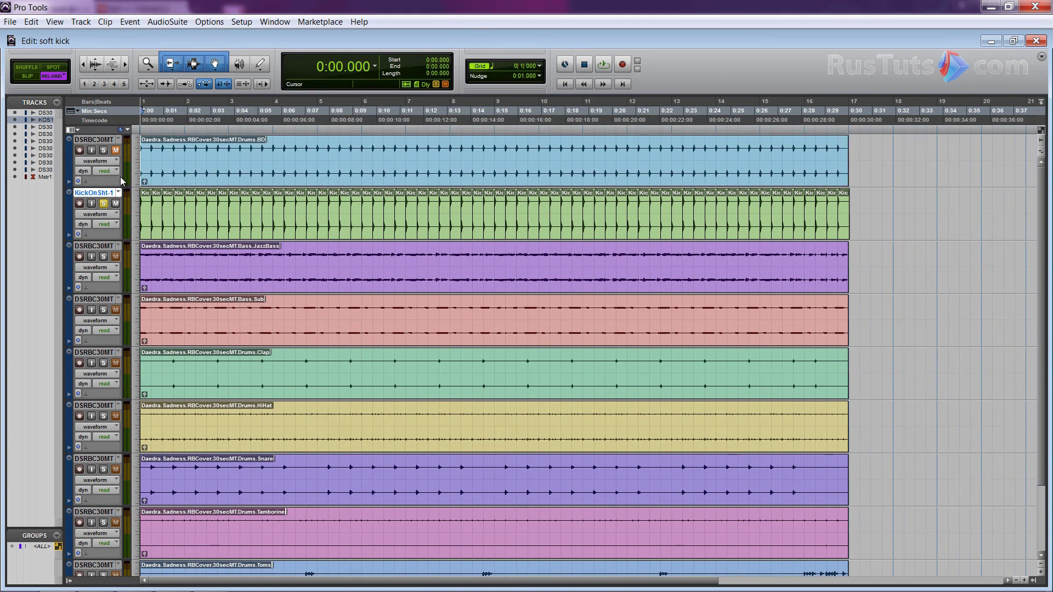
click(105, 204)
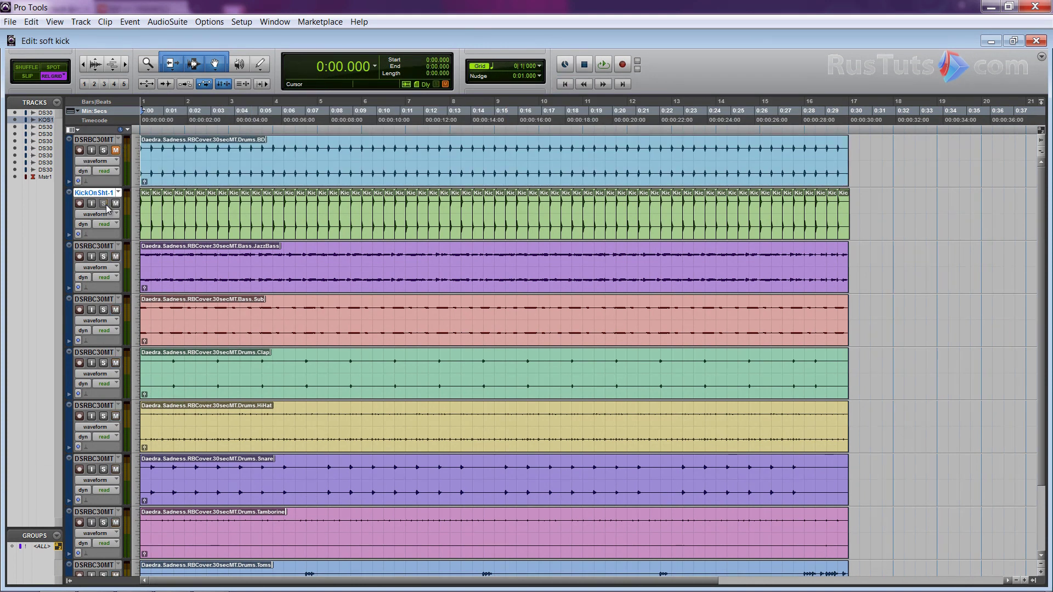
key(space)
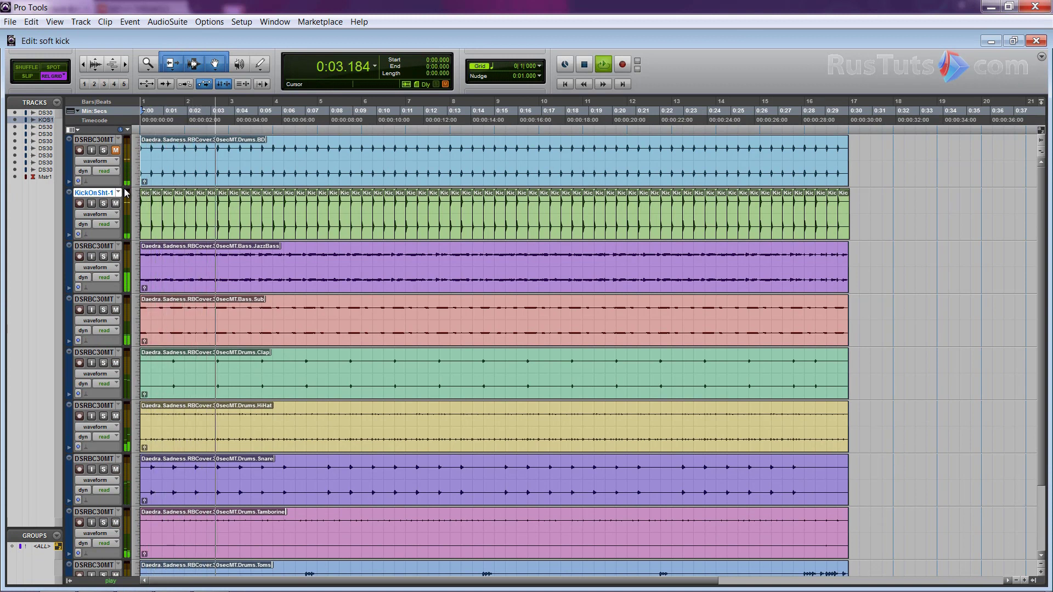
key(ctrl+equal)
key(ctrl+equal)
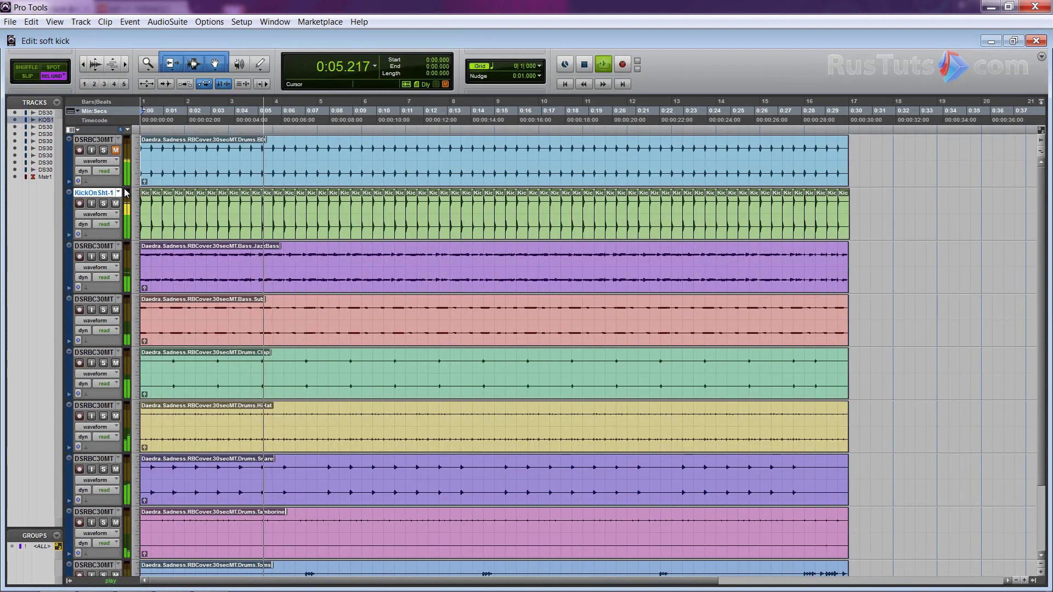
Step: Play the full mix from the session start, comparing the Kick One Shot track with the original kick by swapping their mutes
key(space)
key(space)
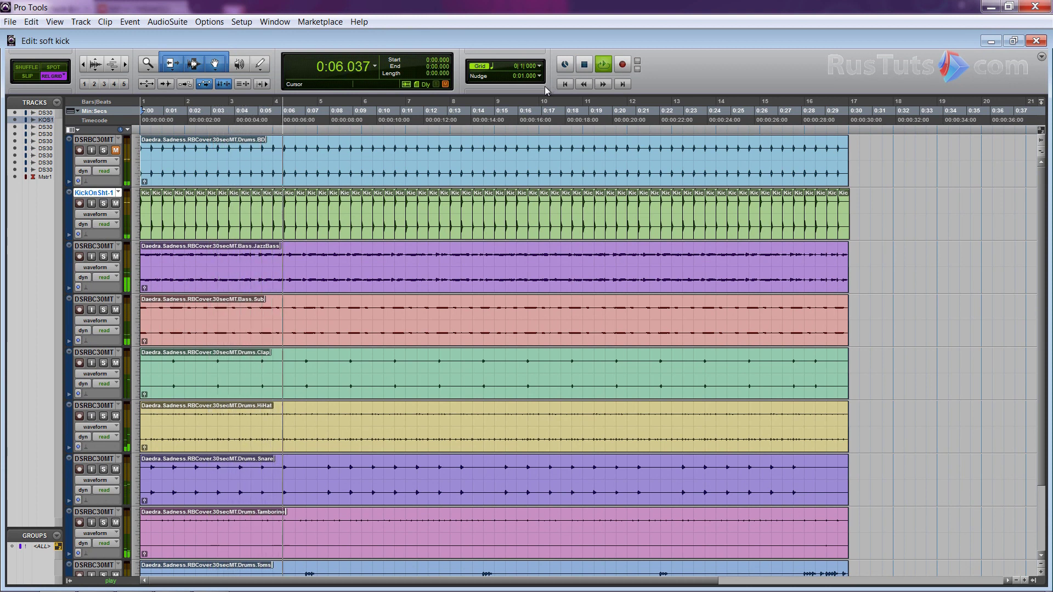
key(space)
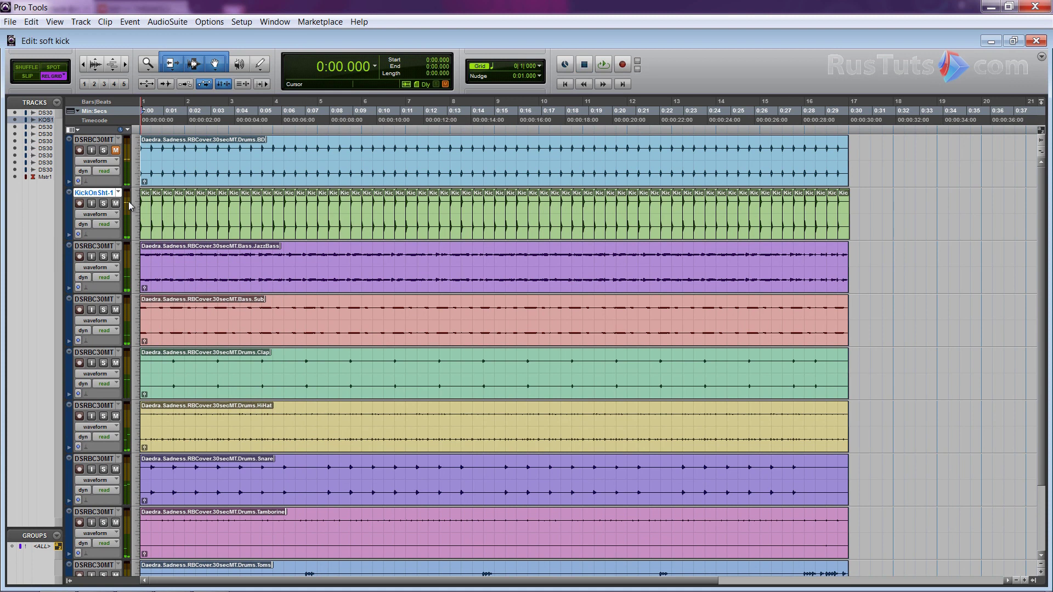
key(space)
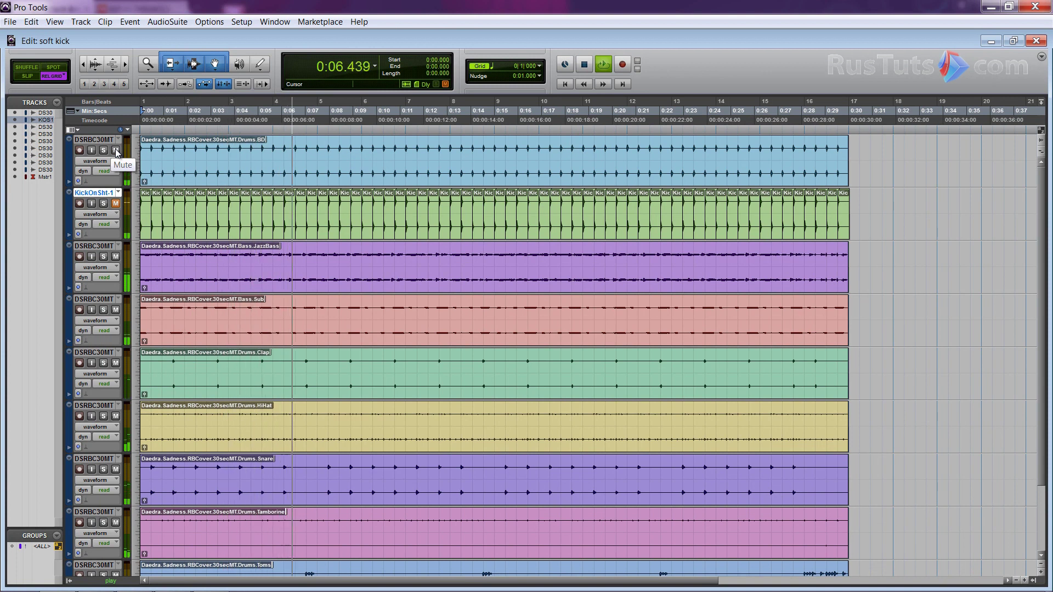
key(space)
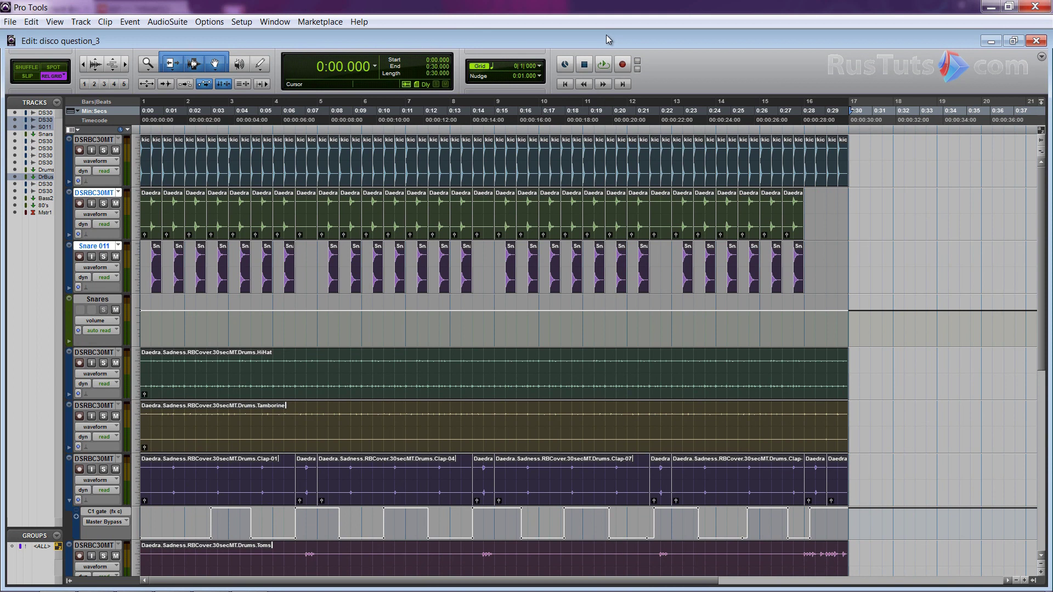
Step: Play the disco question_3 session and solo its kick track in the mixer
key(space)
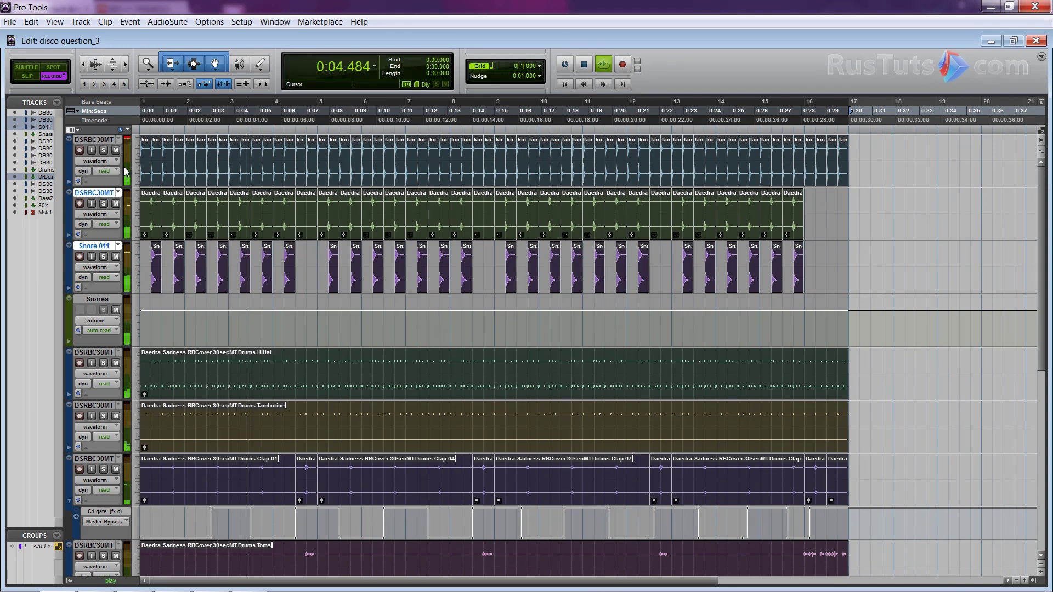
key(ctrl+equal)
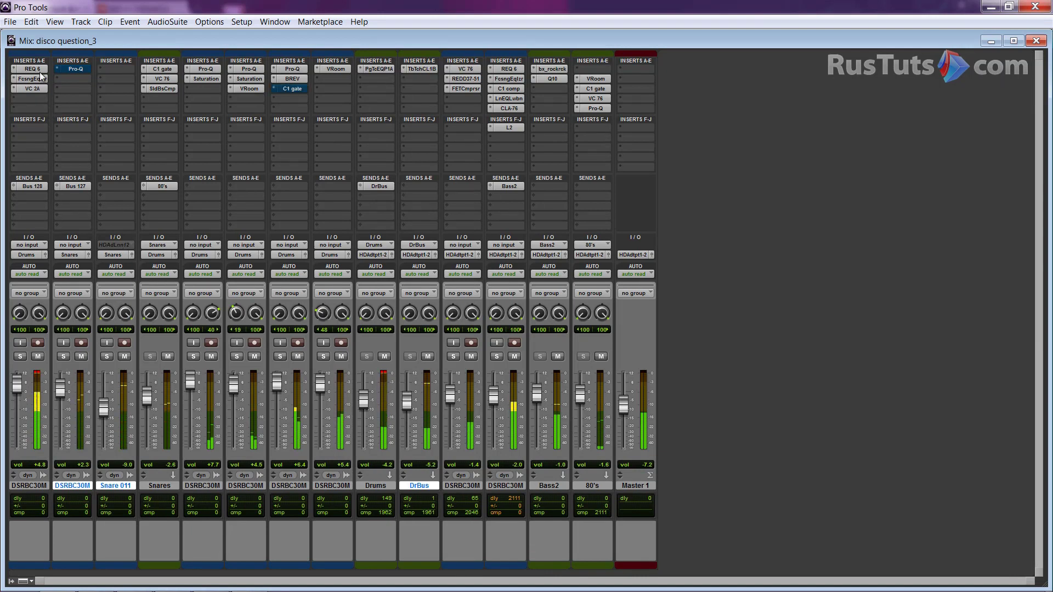
click(21, 356)
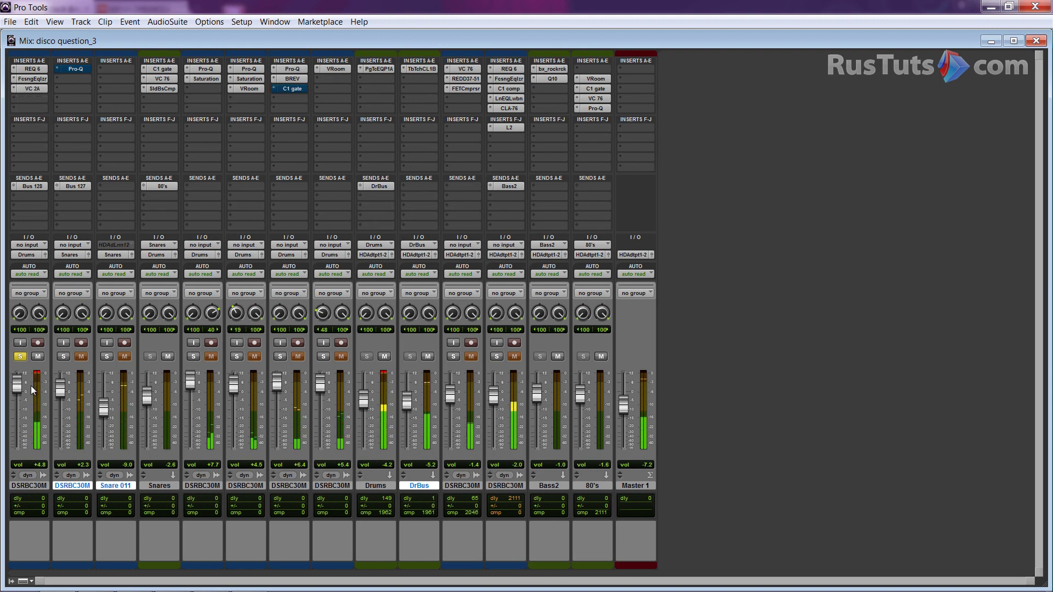
Step: Inspect the kick's VC 2A compressor, unsolo the kick and raise its volume to +6.5 dB
click(30, 91)
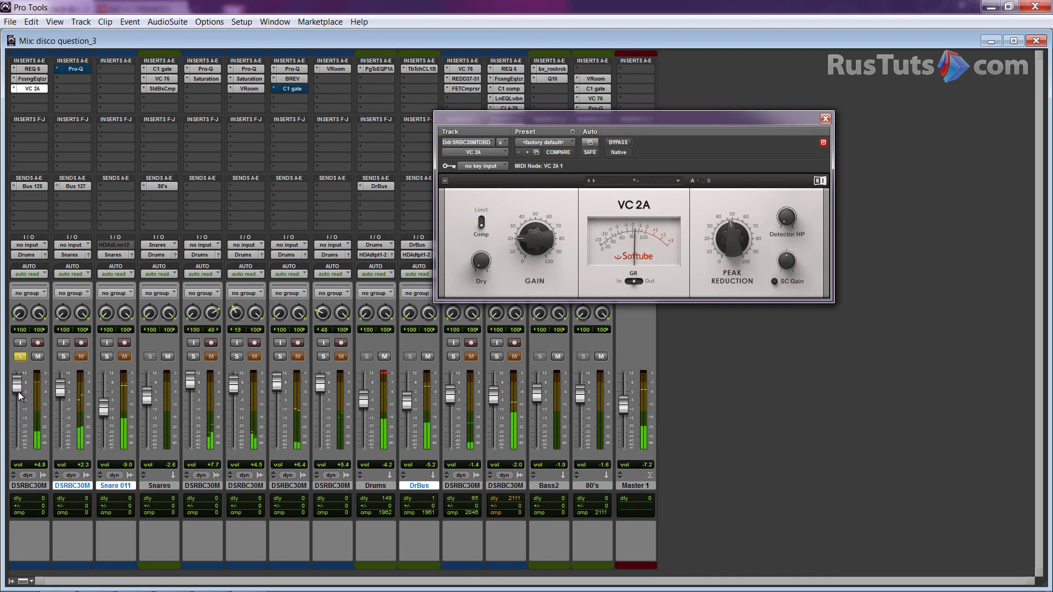
click(20, 357)
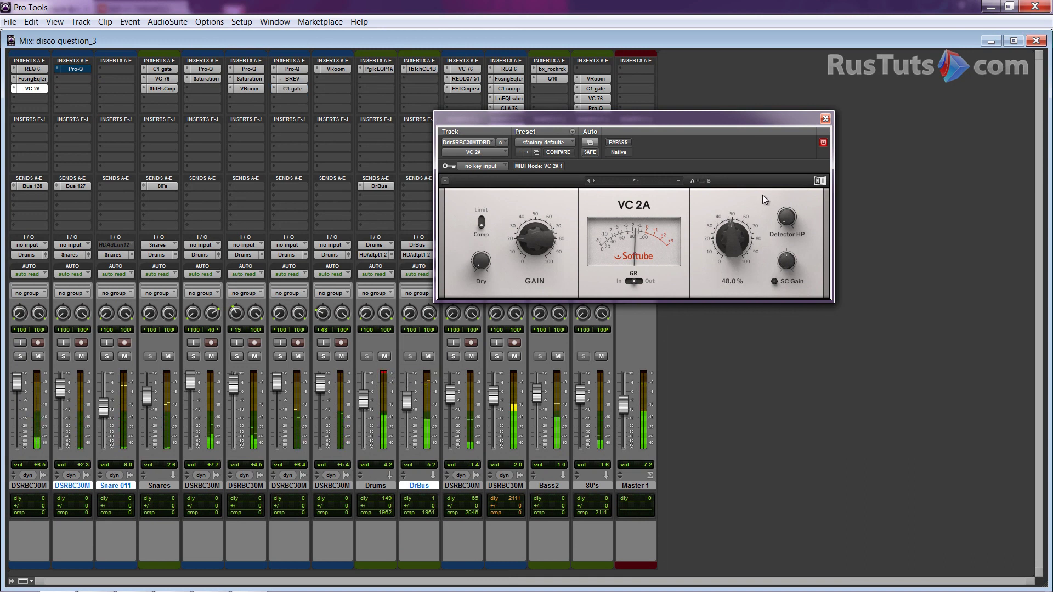
click(826, 119)
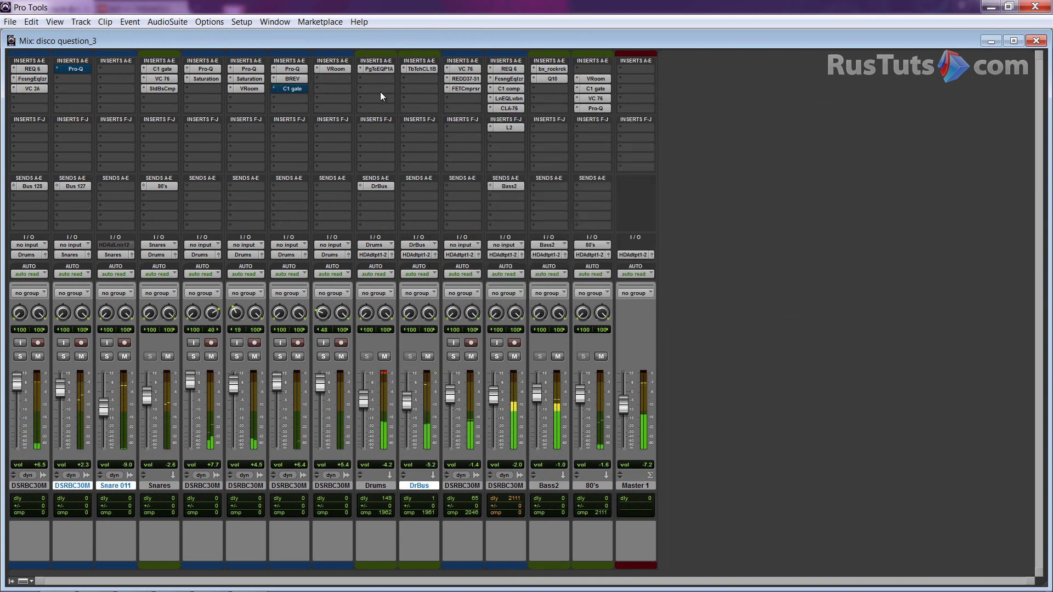
Step: Compare the soloed kick with the PuigTec EQP1A on the Drums bus bypassed and active
click(376, 70)
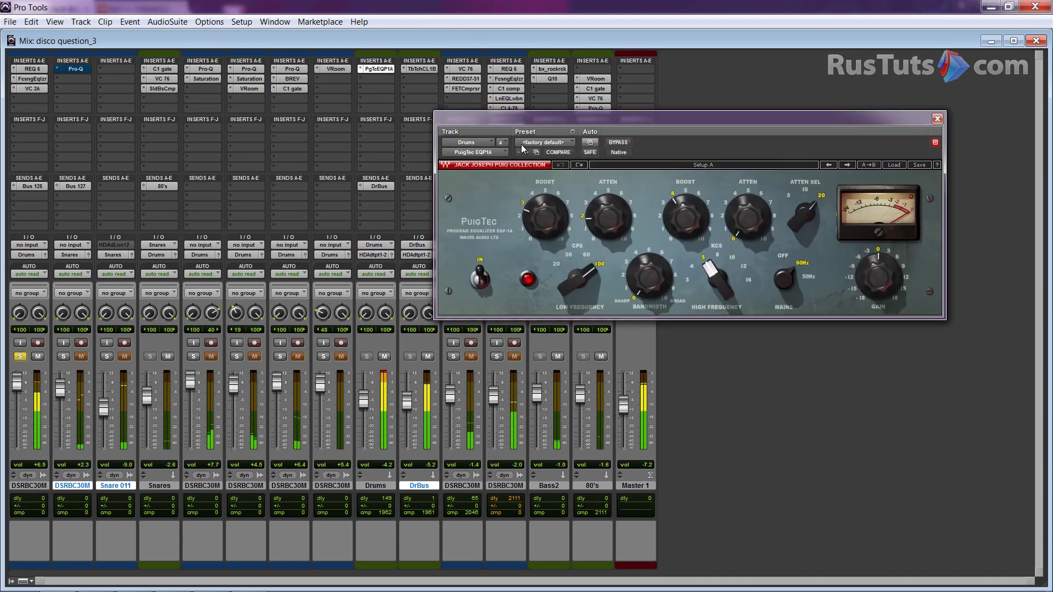
click(619, 143)
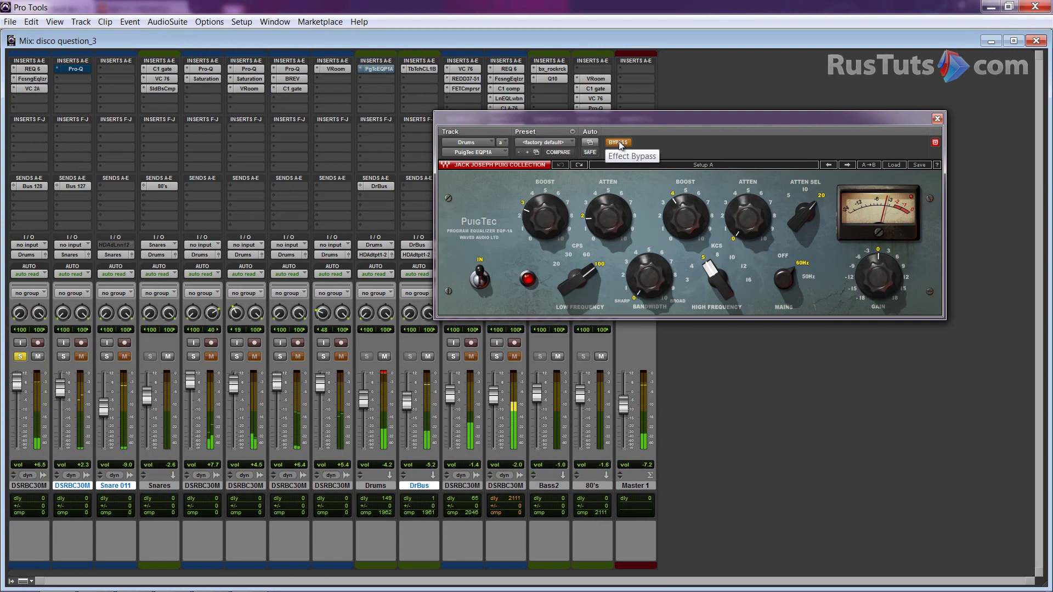
click(618, 142)
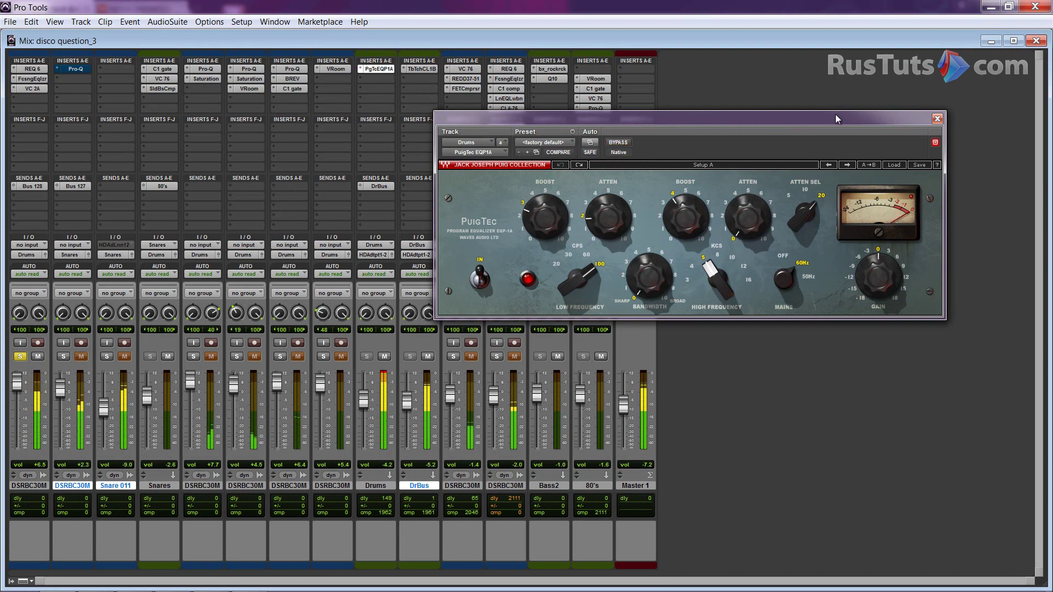
key(ctrl+w)
Step: Compare the soloed kick with the Tube-Tech CL 1B compressor on the DrBus track bypassed and active
click(420, 70)
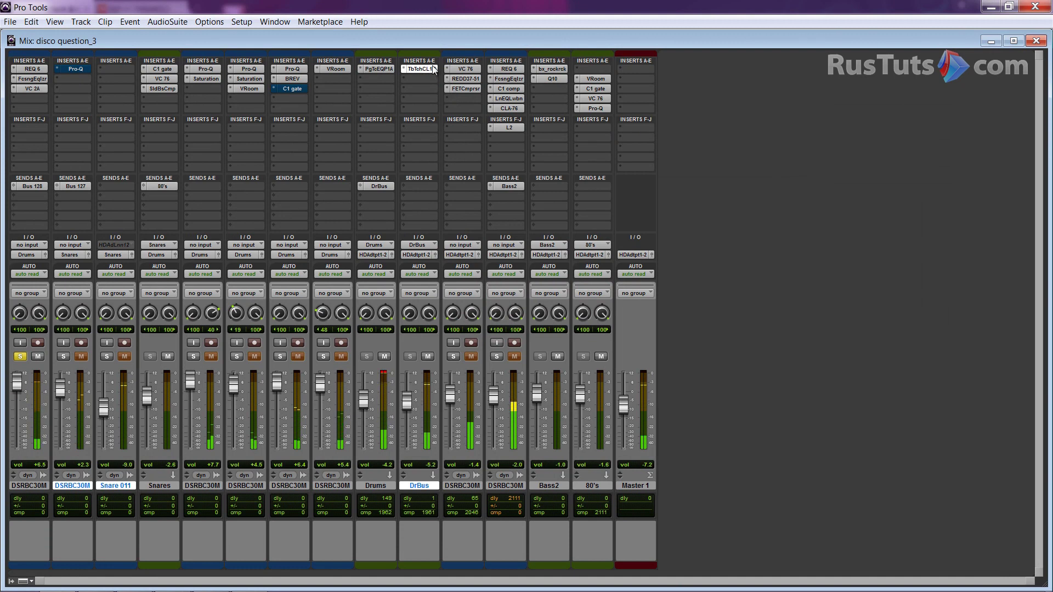
drag(619, 115, 669, 102)
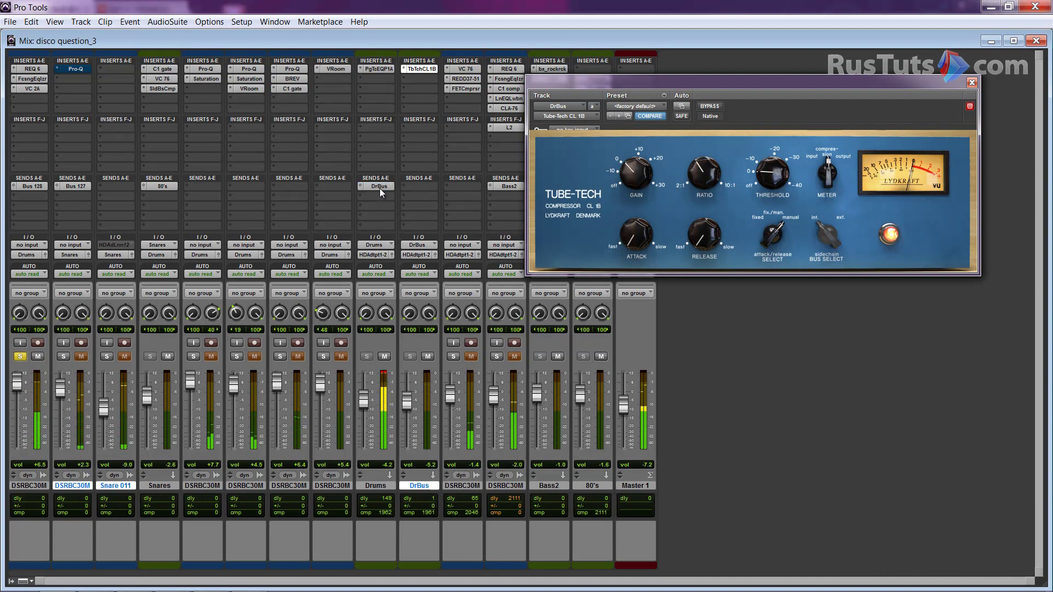
click(713, 109)
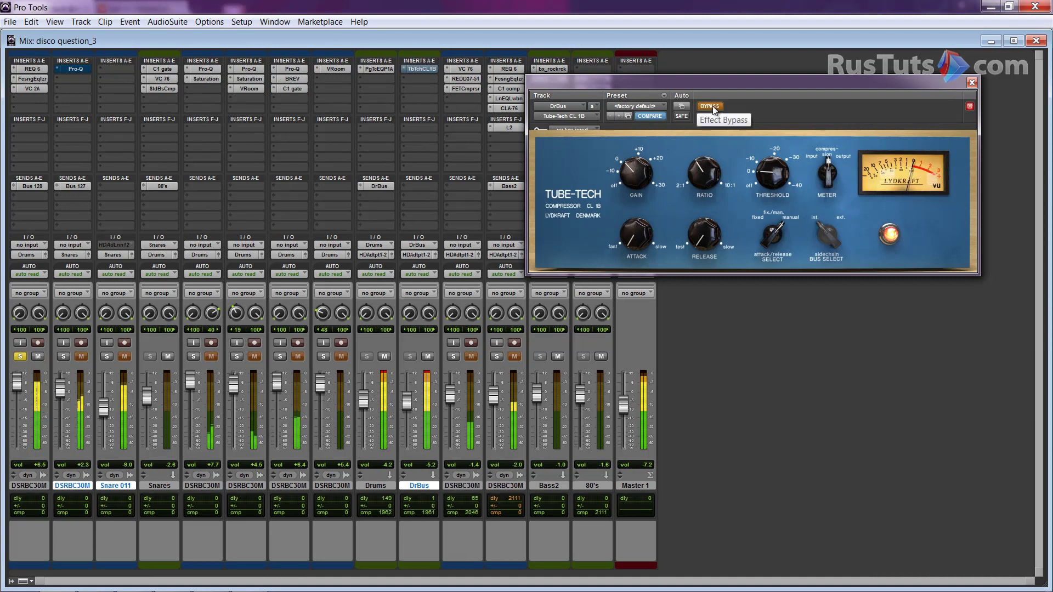
click(712, 108)
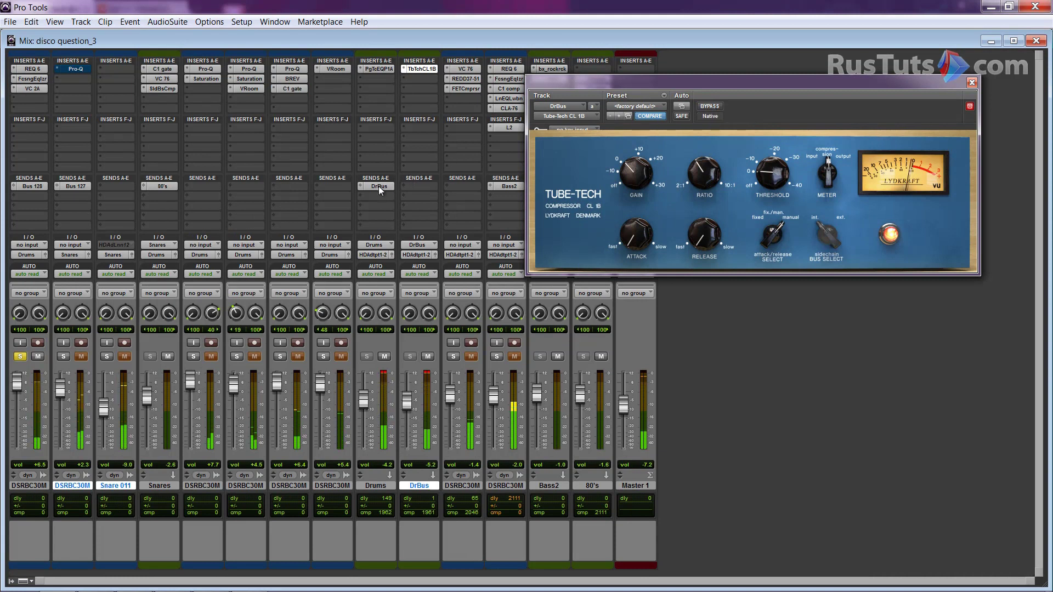
key(ctrl+w)
Step: Solo the kick with its FssngEqlzr and VC 2A inserts bypassed, and compare REQ 6 bypassed and active
click(20, 356)
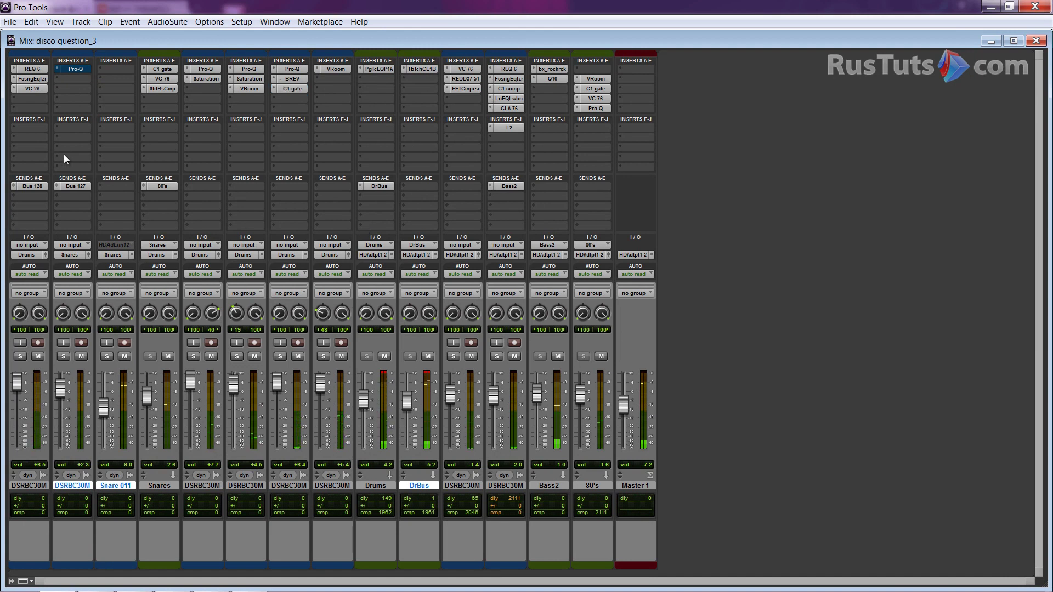
click(20, 357)
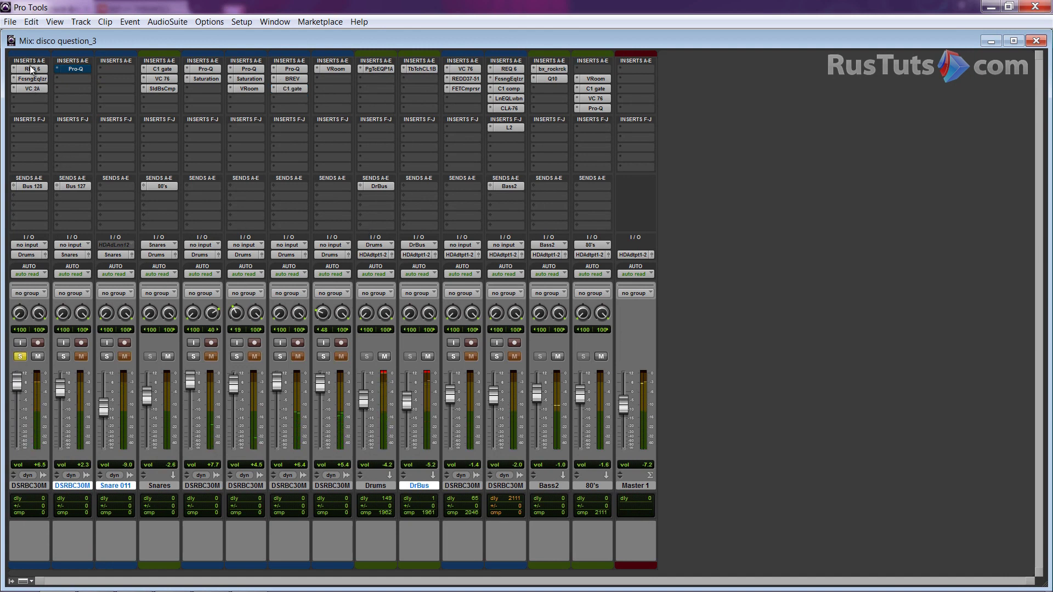
click(32, 69)
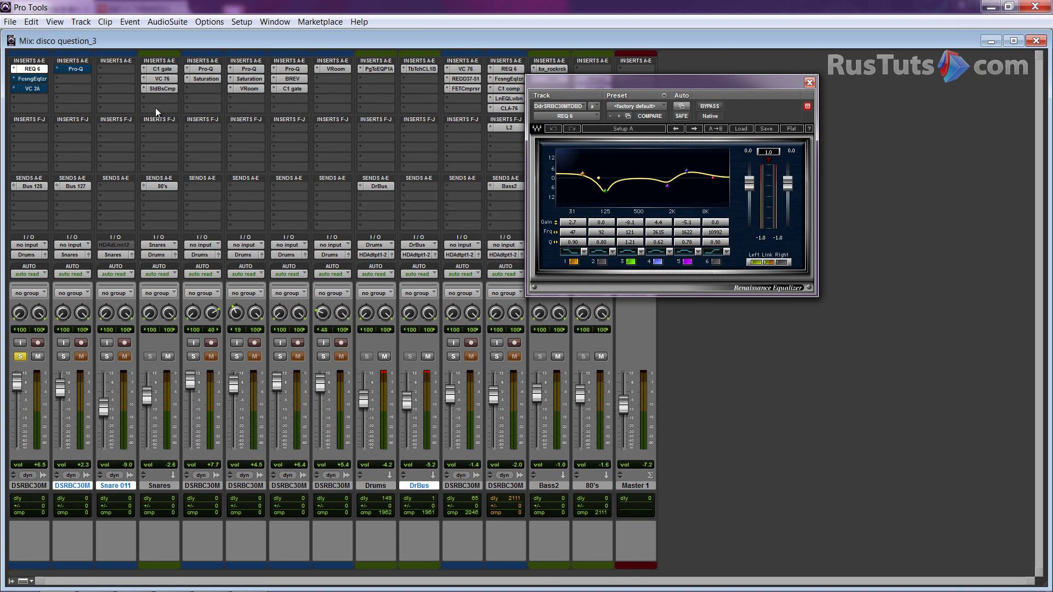
click(708, 108)
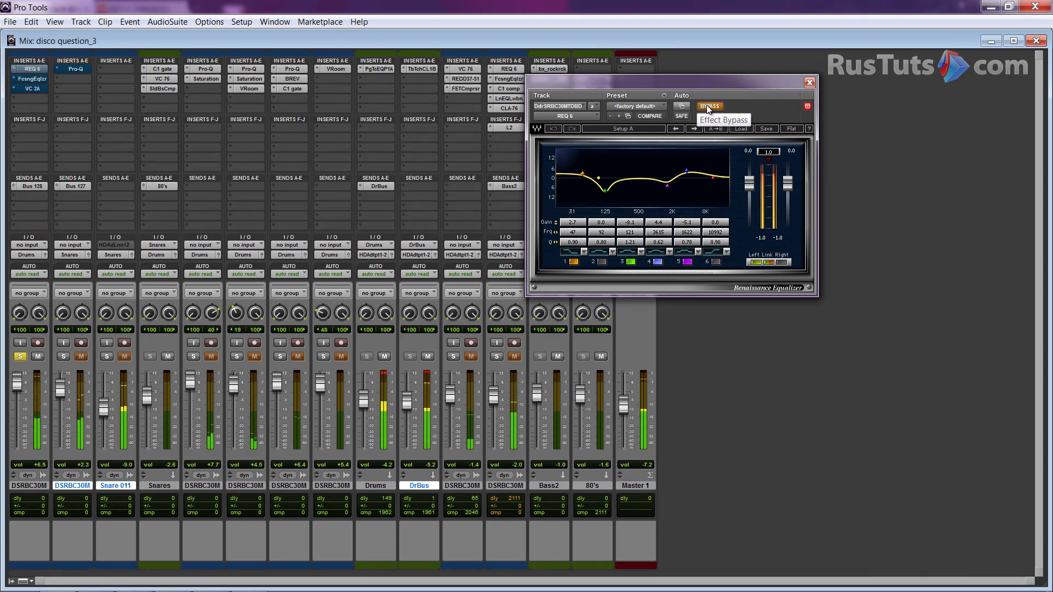
click(706, 105)
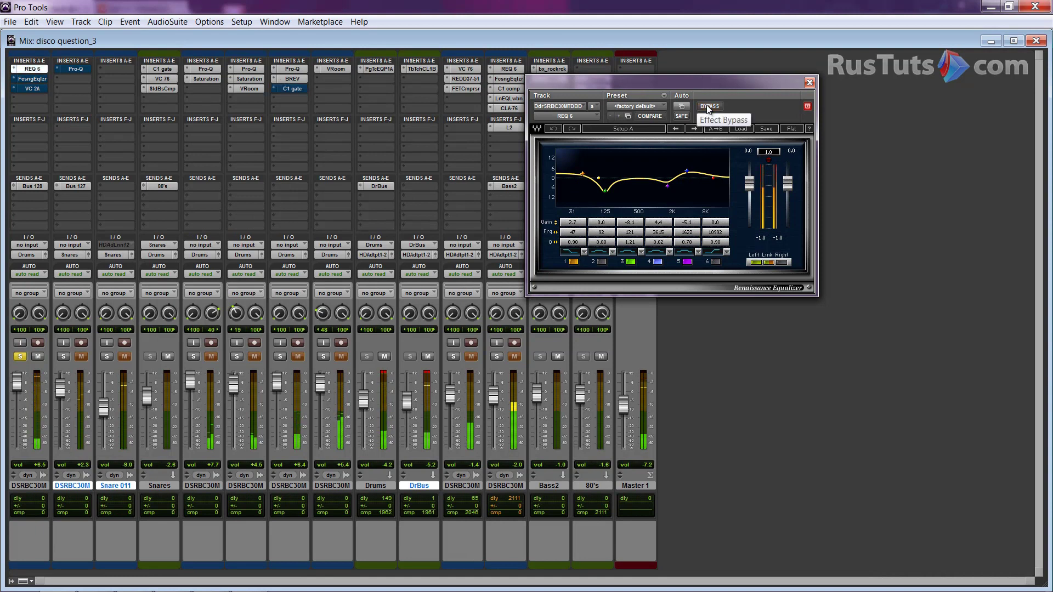
Step: Compare the kick with REQ 6 band 3, the cut at 121 Hz, switched off and on
drag(689, 86, 451, 127)
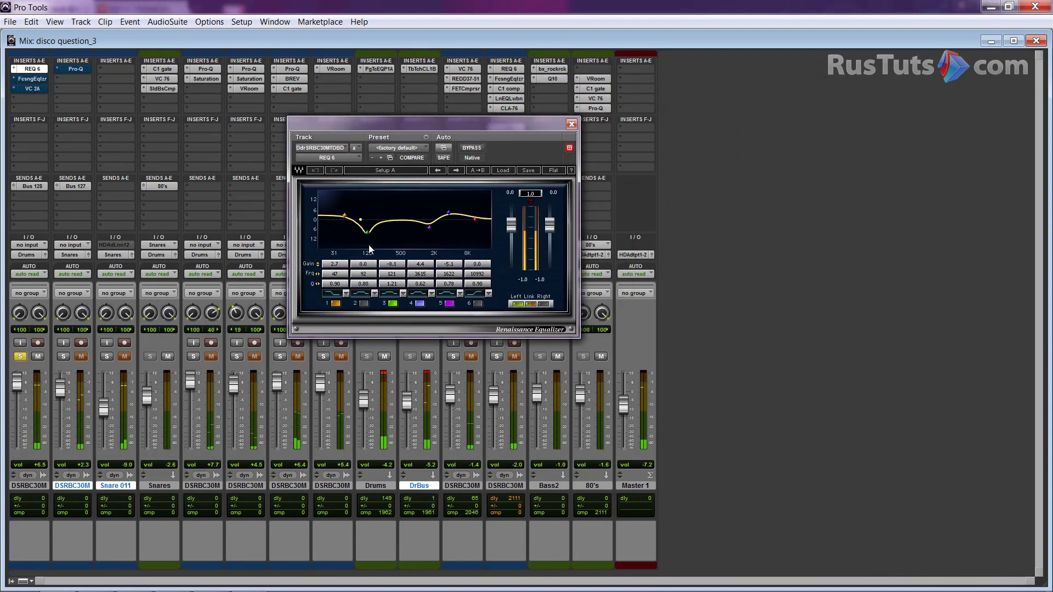
click(392, 304)
click(392, 304)
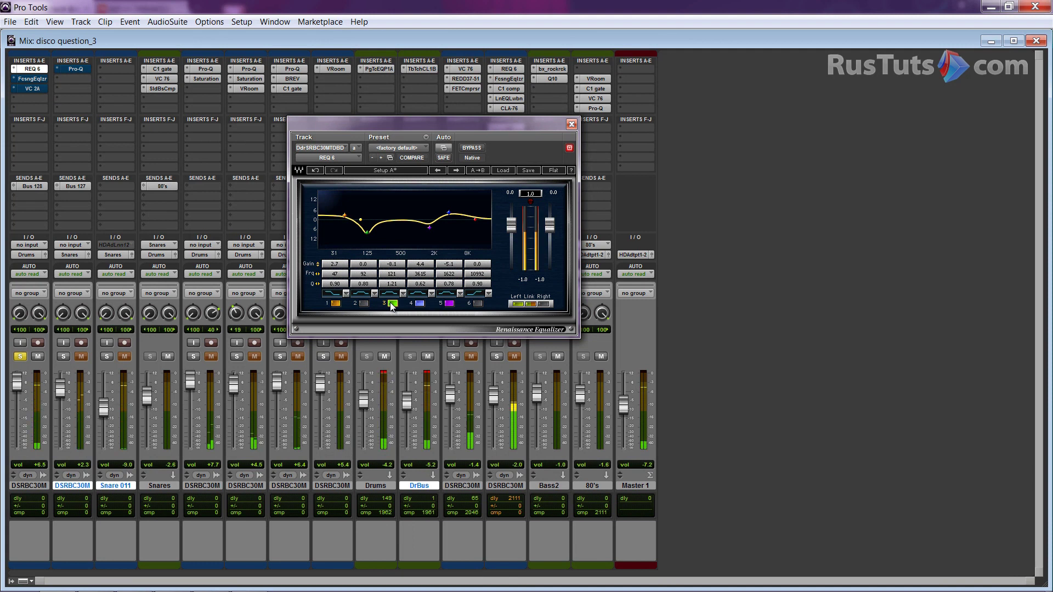
click(393, 305)
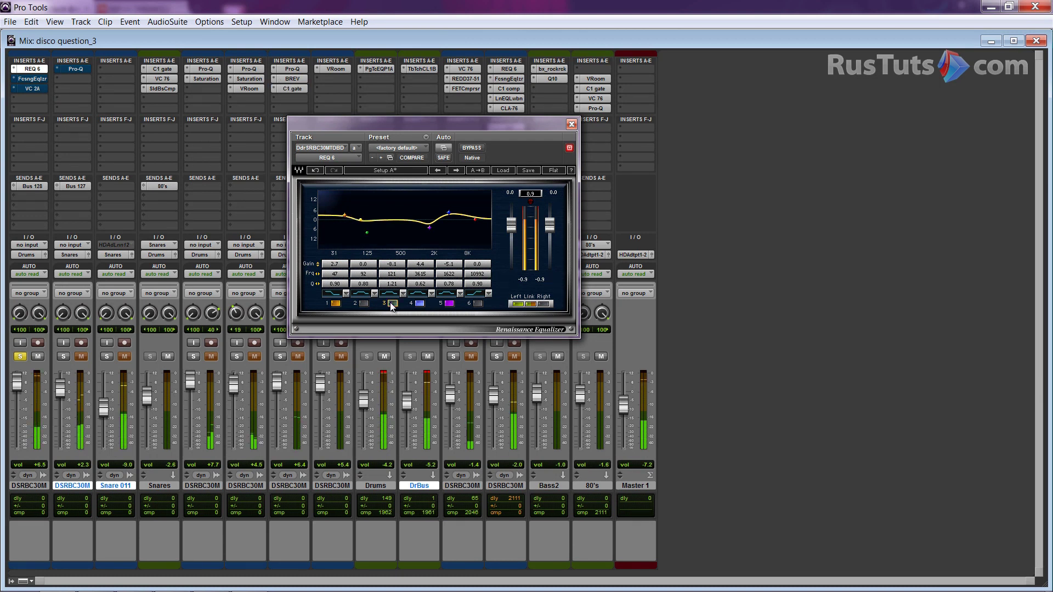
click(392, 305)
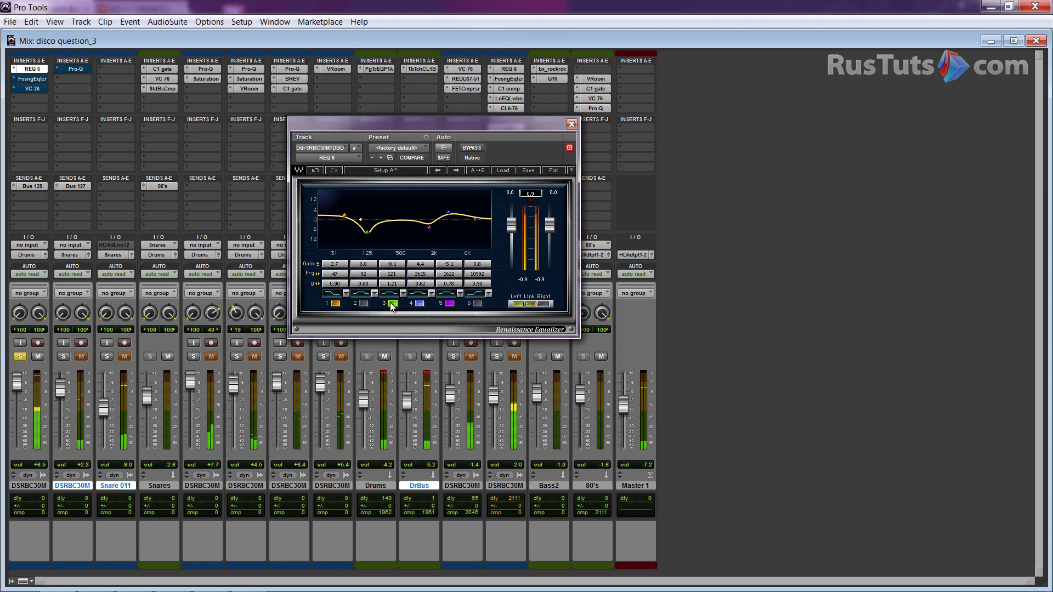
click(392, 305)
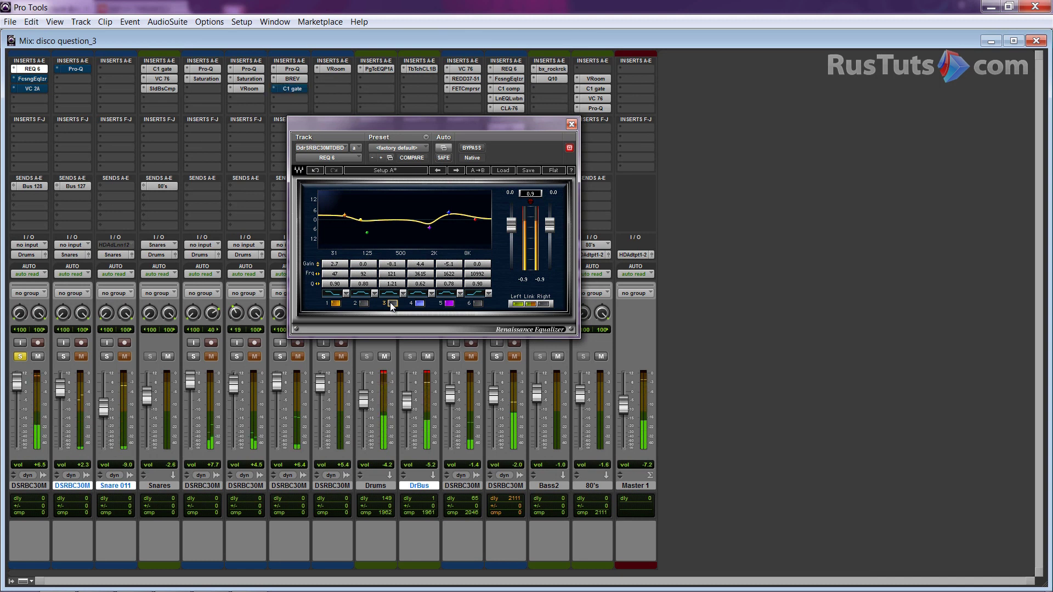
click(393, 305)
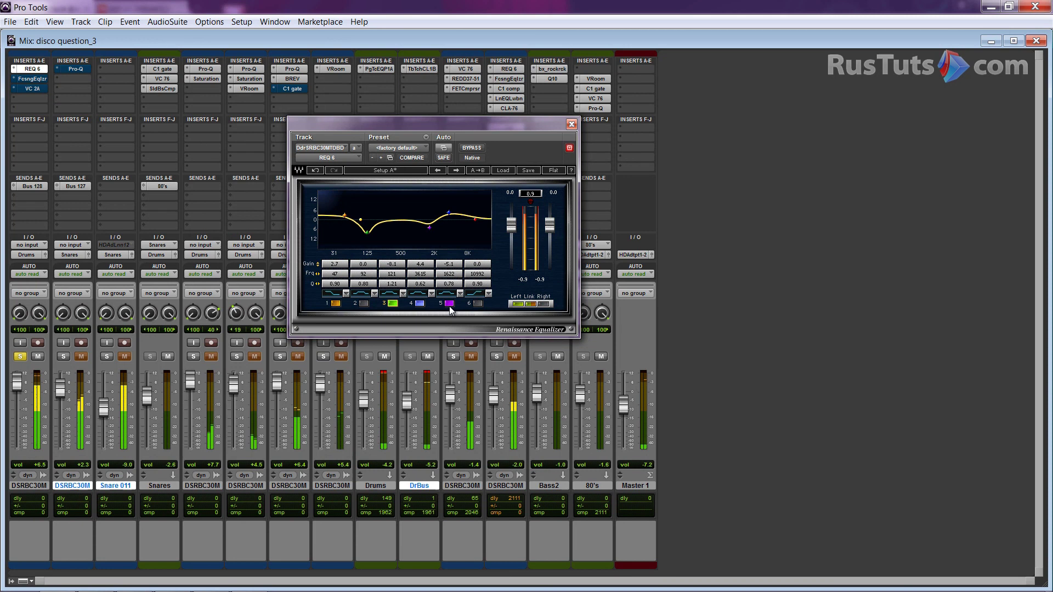
Step: Compare the kick with REQ 6 band 5, the cut at 1622 Hz, switched off and on
click(449, 305)
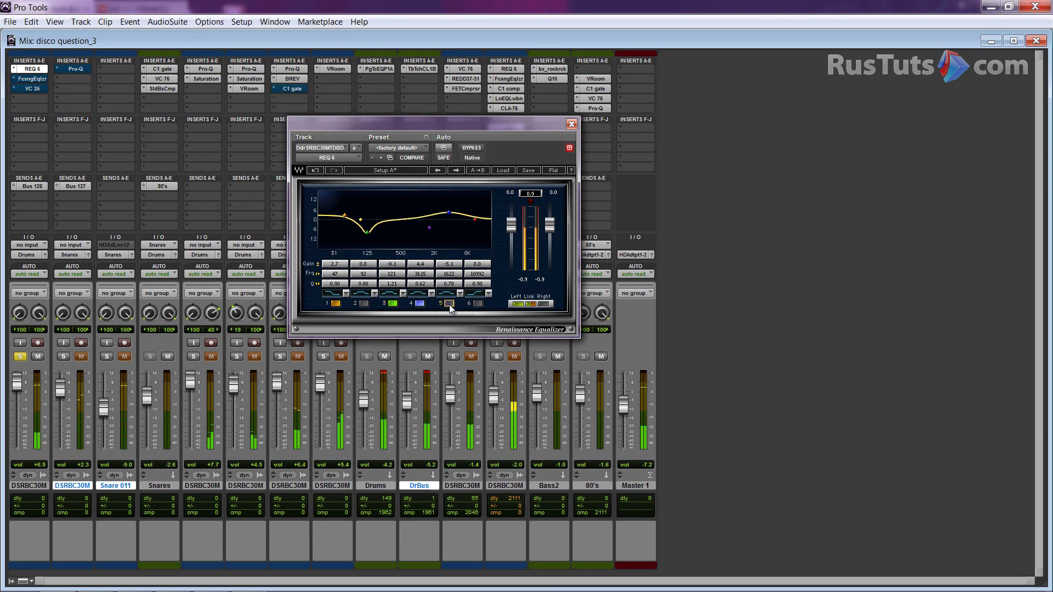
click(449, 304)
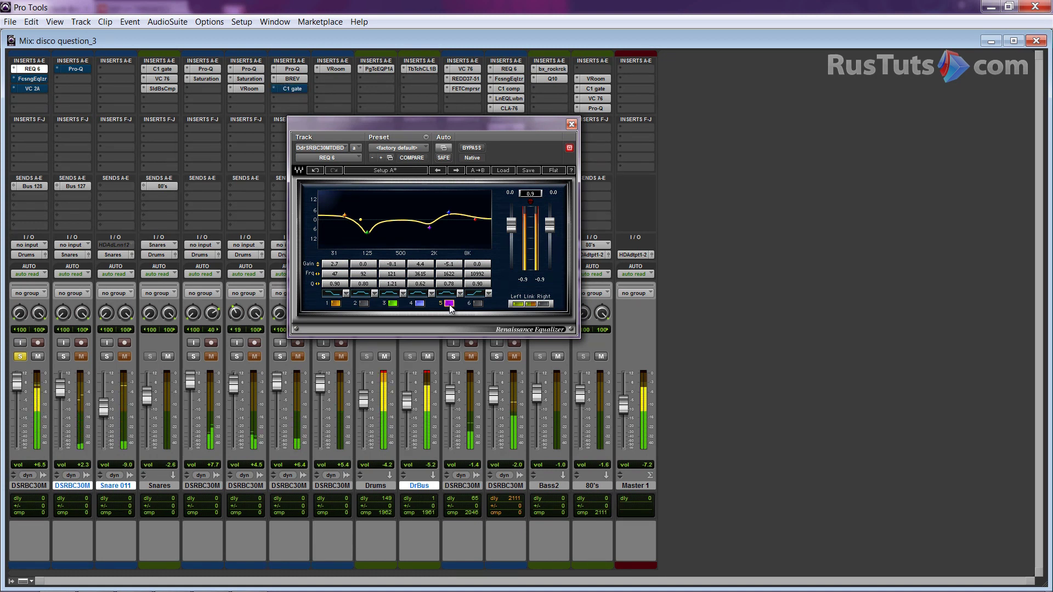
click(449, 305)
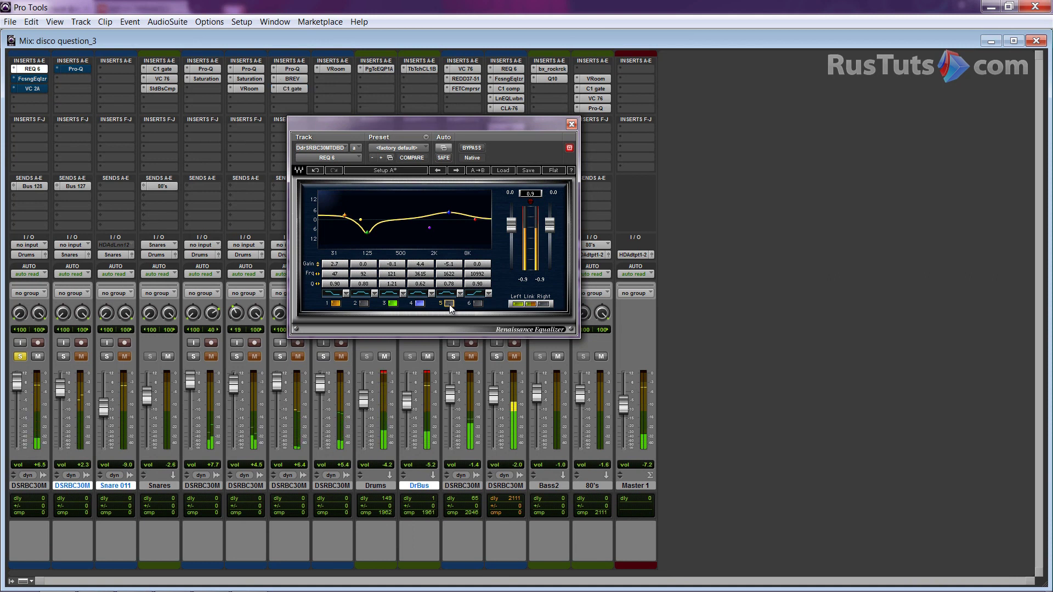
click(450, 304)
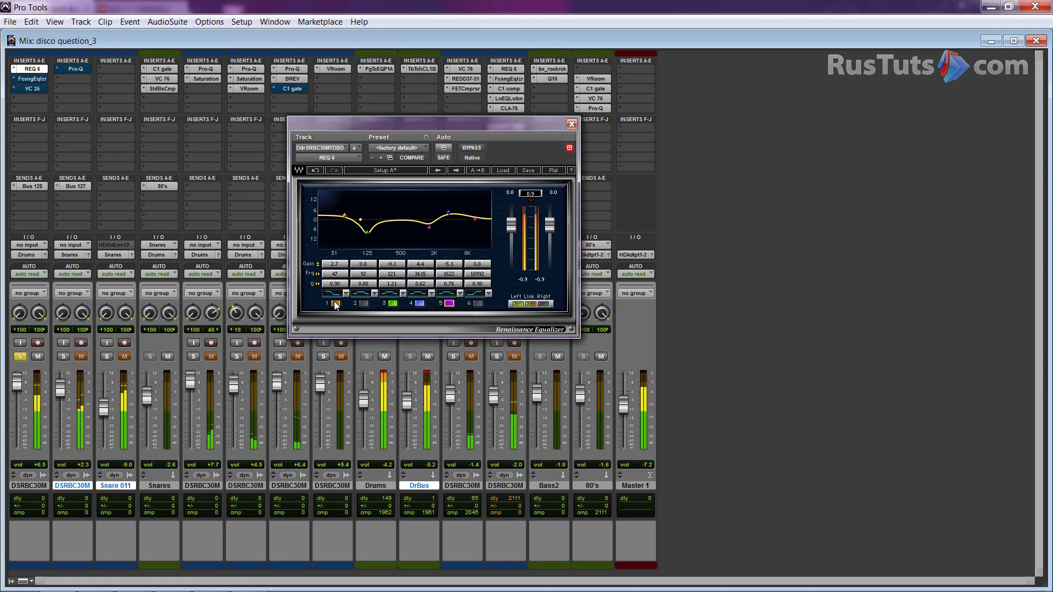
Step: Compare the soloed kick with REQ 6 band 1, the 47 Hz boost, and band 4, the 3615 Hz boost, each switched off and on
click(335, 303)
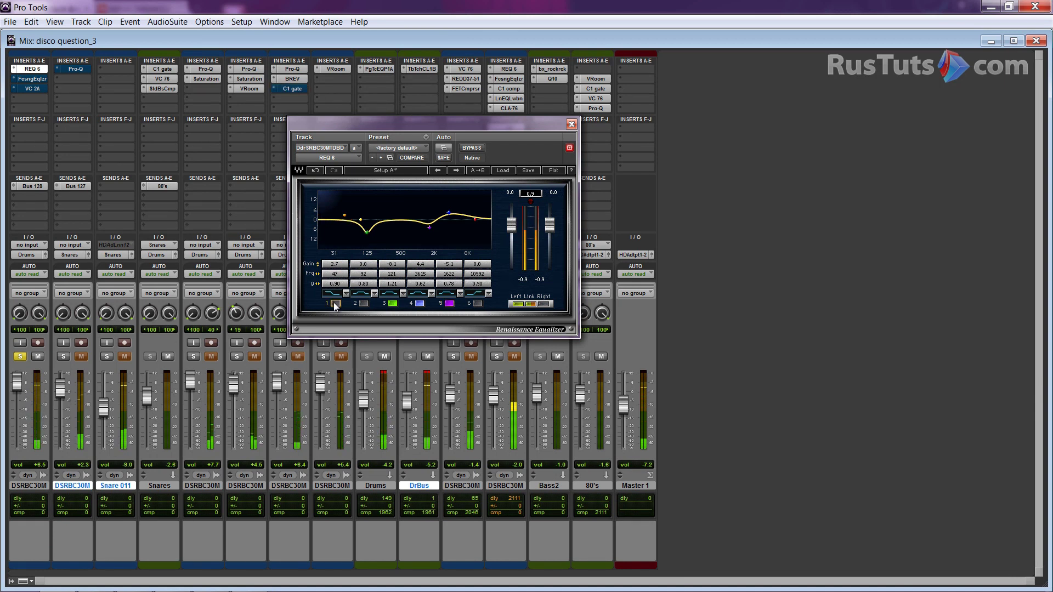
click(336, 303)
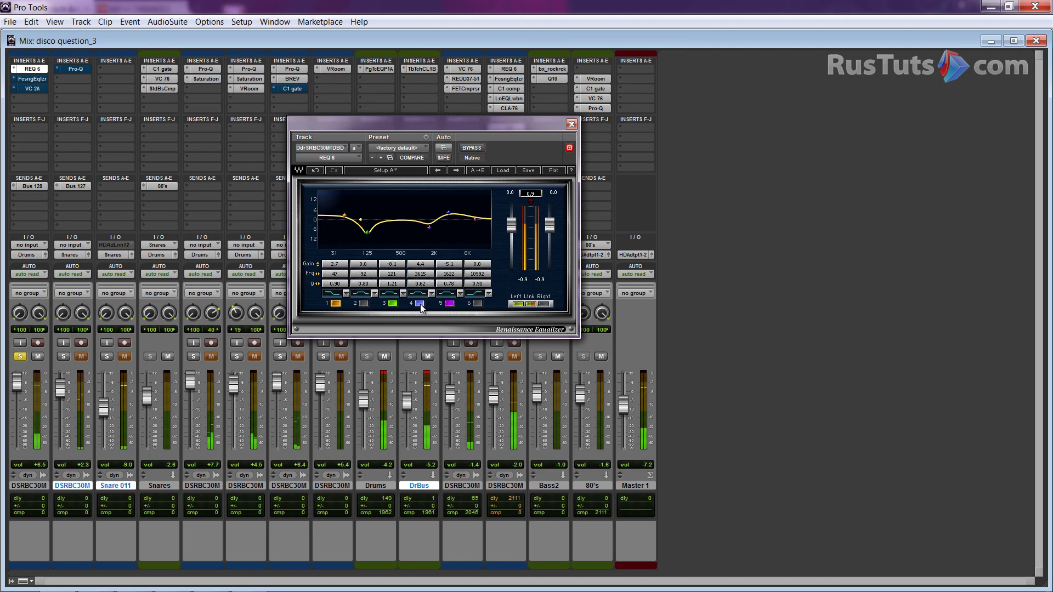
click(420, 305)
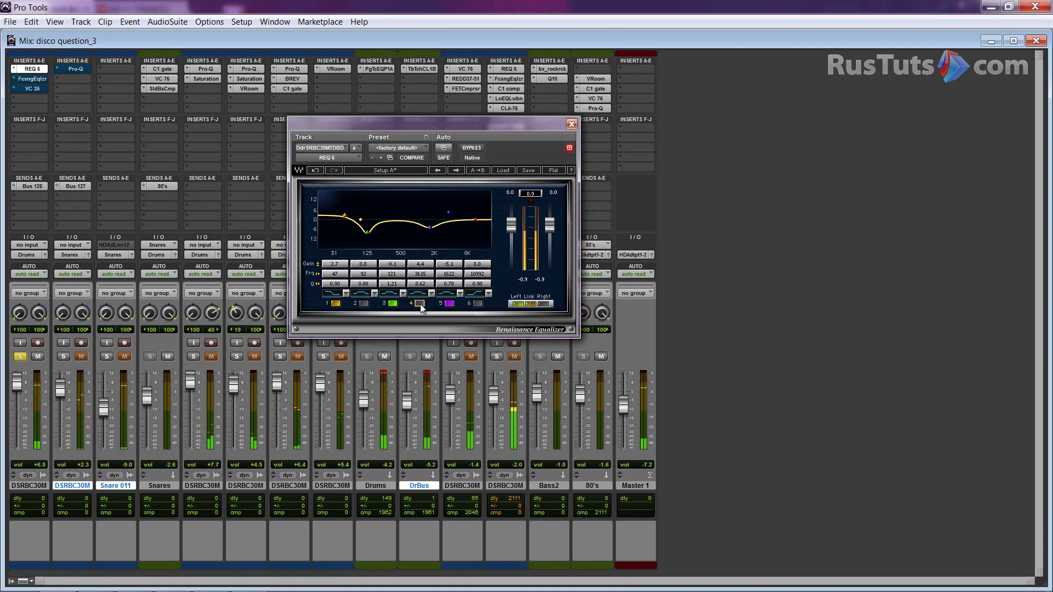
click(420, 304)
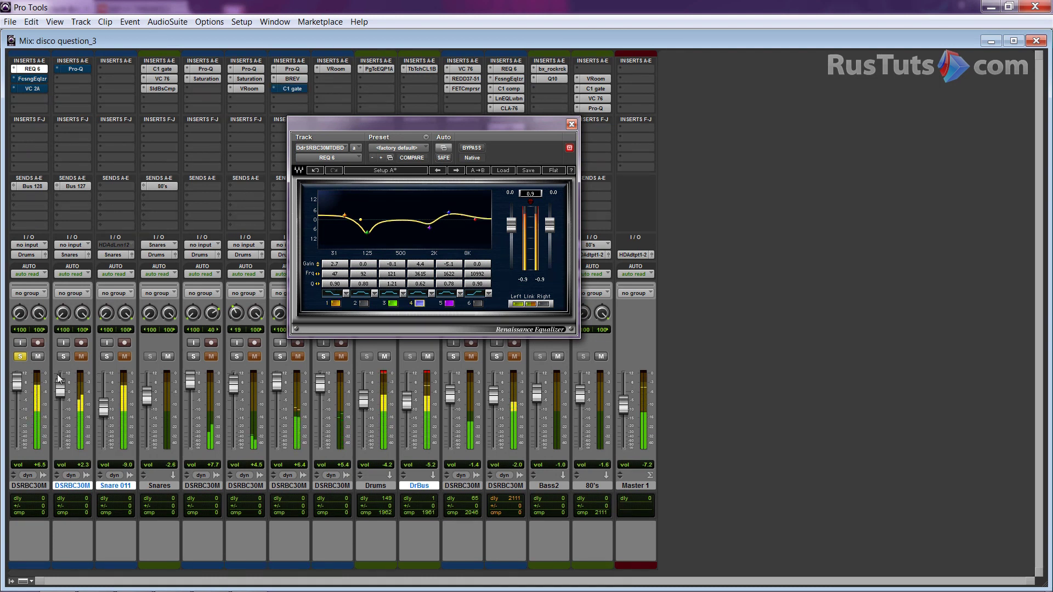
Step: Unsolo the kick and compare REQ 6 bands 4 and 1 switched off and on within the full mix
click(19, 356)
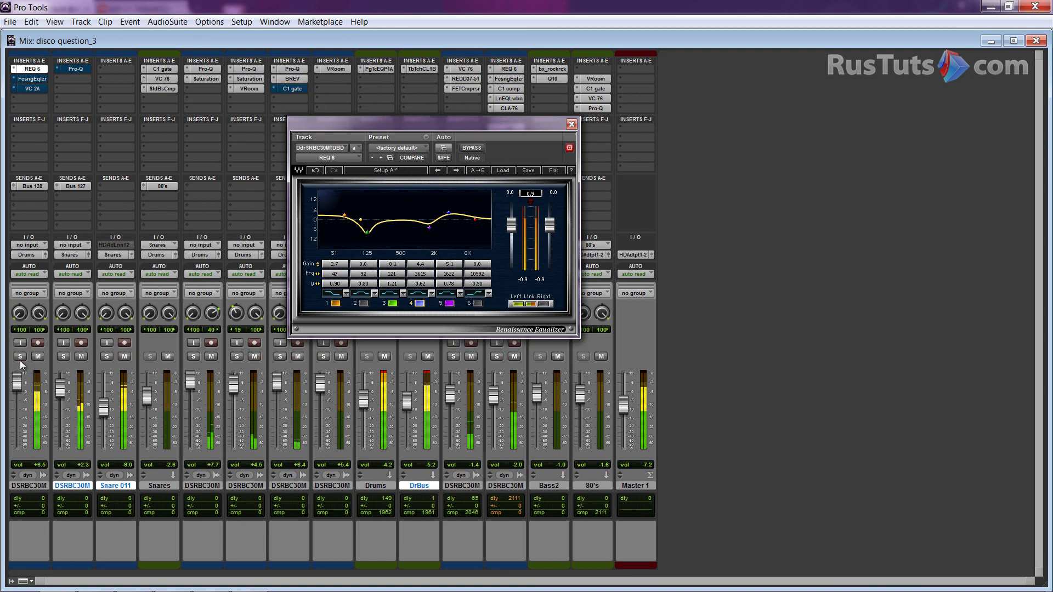
click(422, 305)
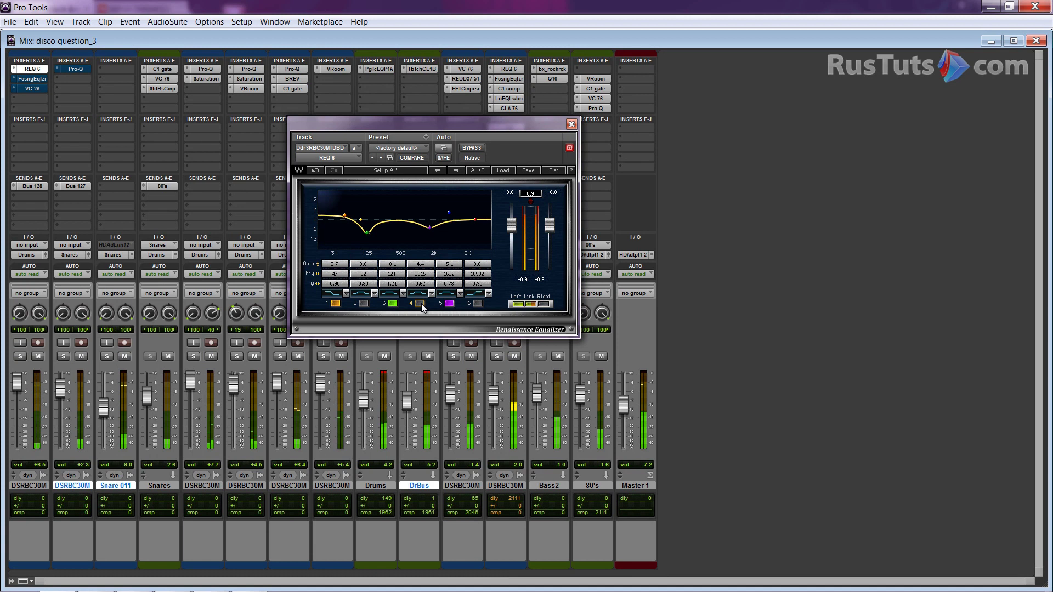
click(421, 304)
click(335, 303)
click(419, 305)
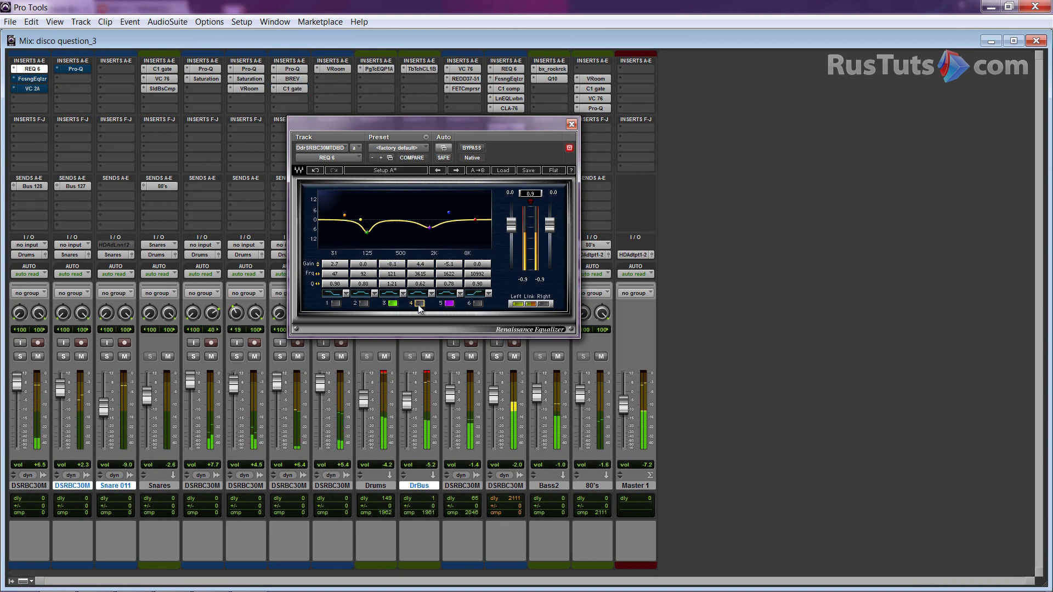
click(420, 305)
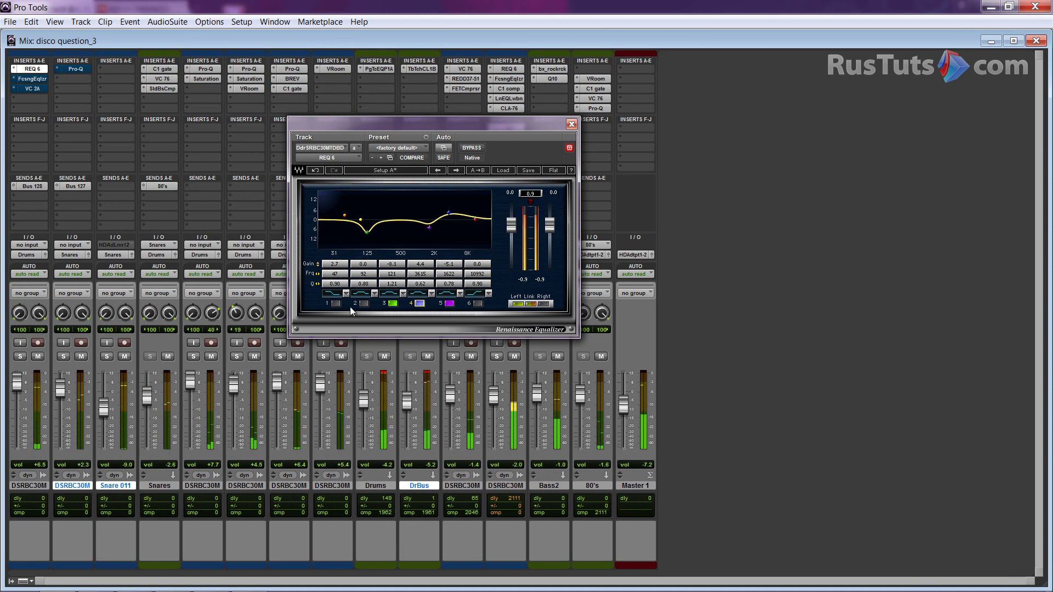
click(336, 305)
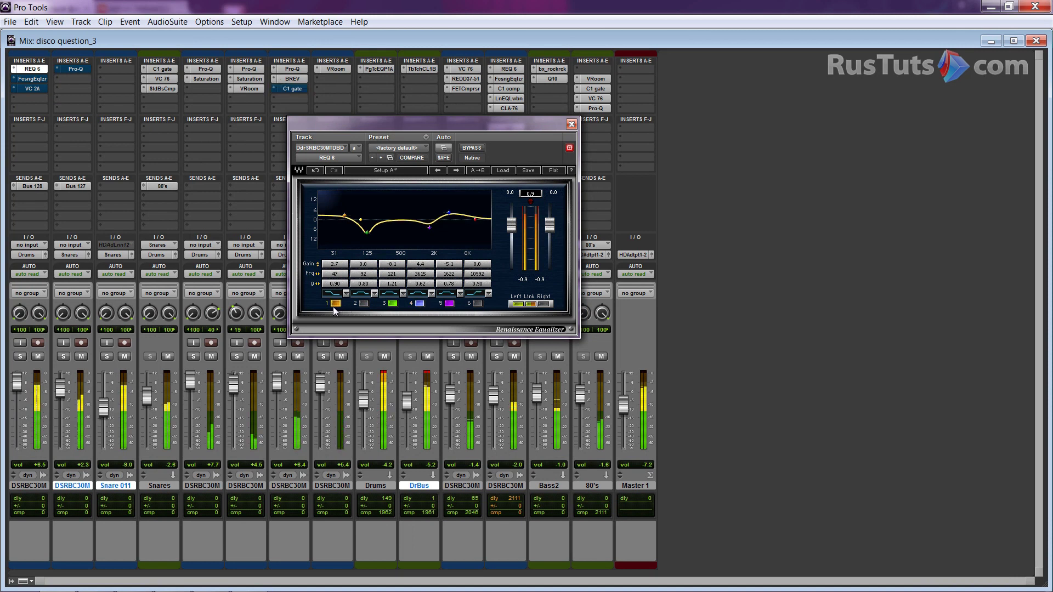
Step: Compare the full mix with the kick's REQ 6 cuts at 121 Hz and 1622 Hz switched off and on
click(393, 305)
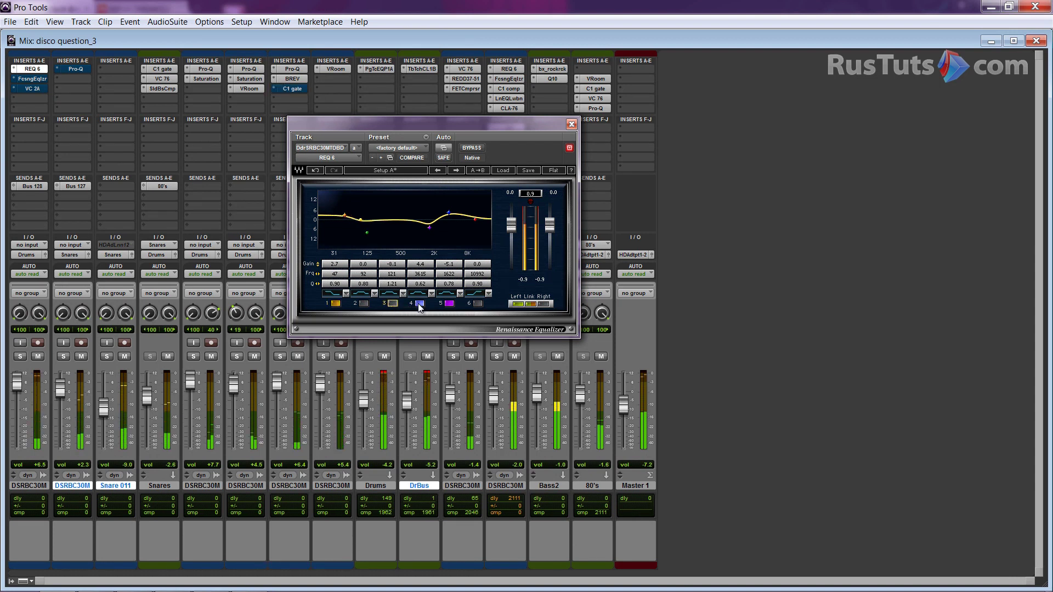
click(449, 305)
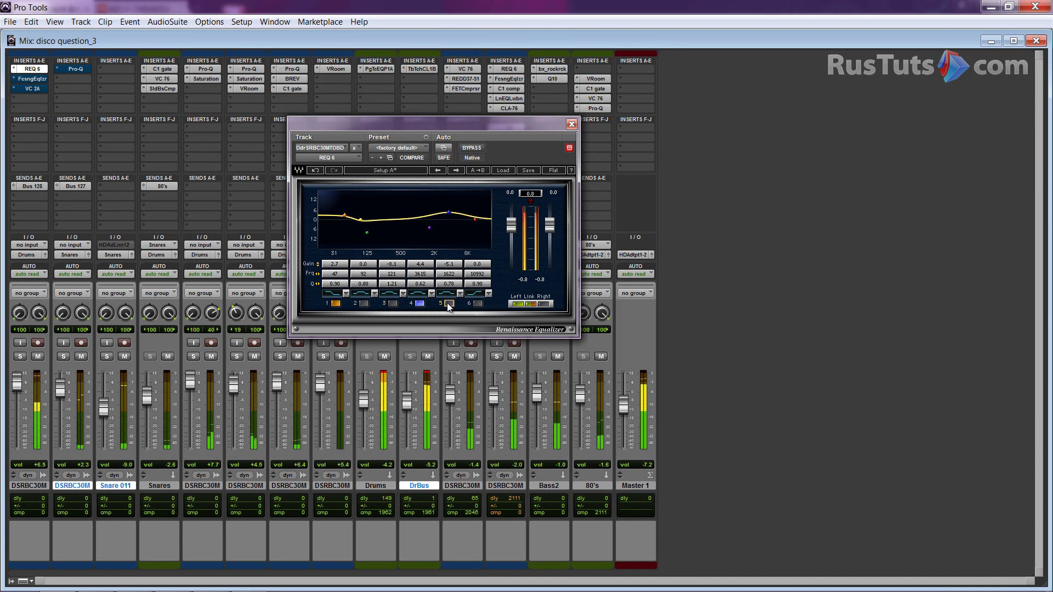
click(448, 304)
click(364, 304)
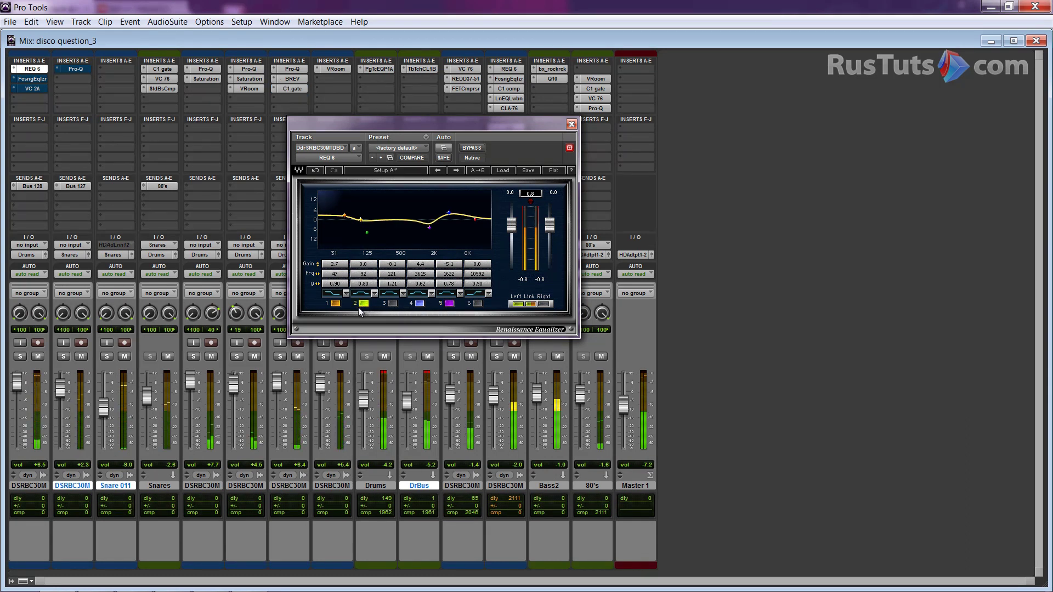
click(393, 304)
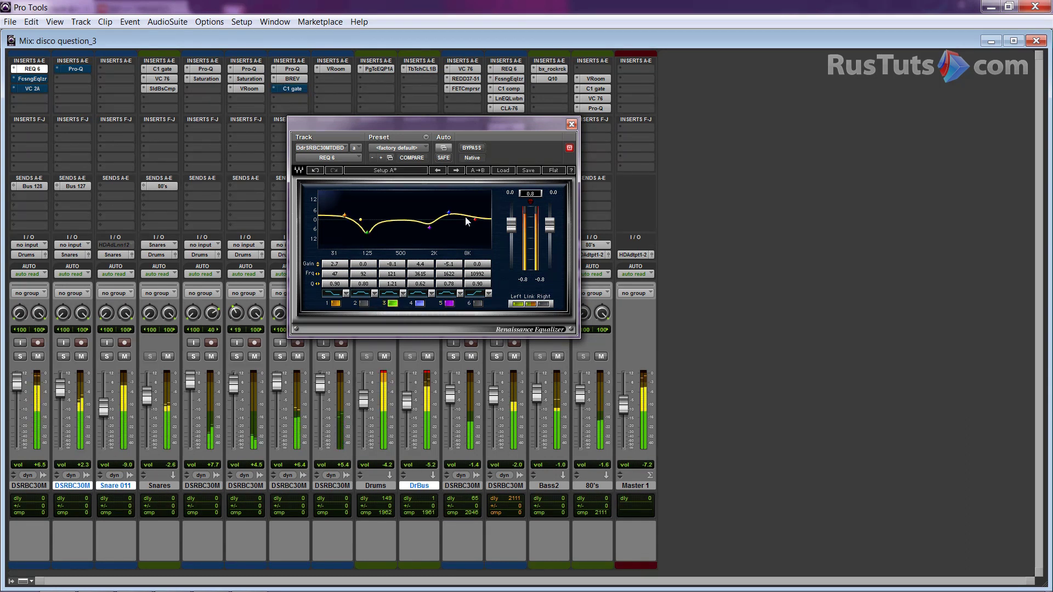
Step: Compare the full mix with the kick's whole REQ 6 equalizer bypassed and active
click(473, 150)
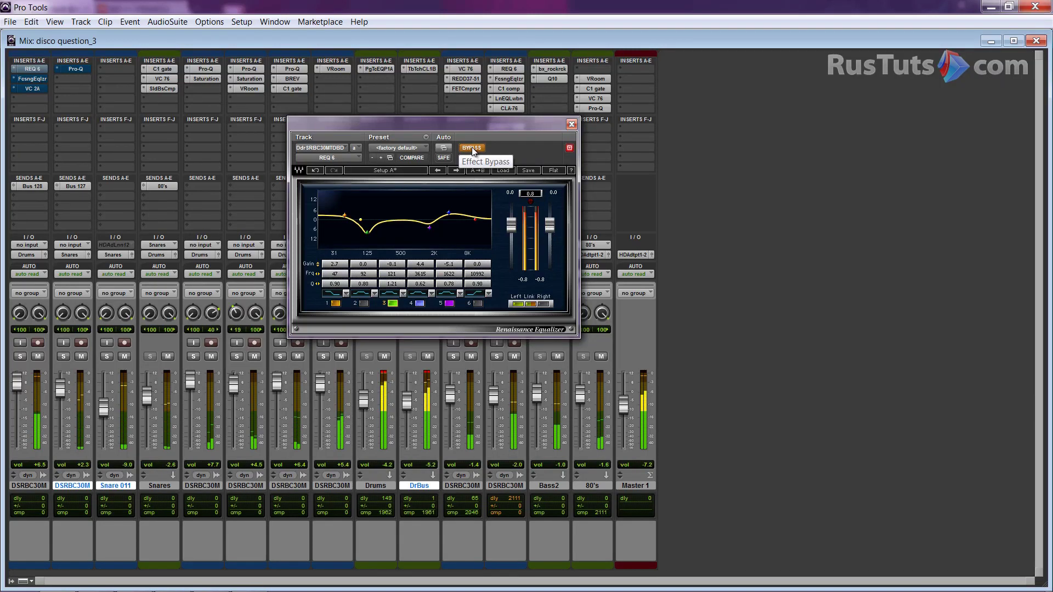
click(472, 148)
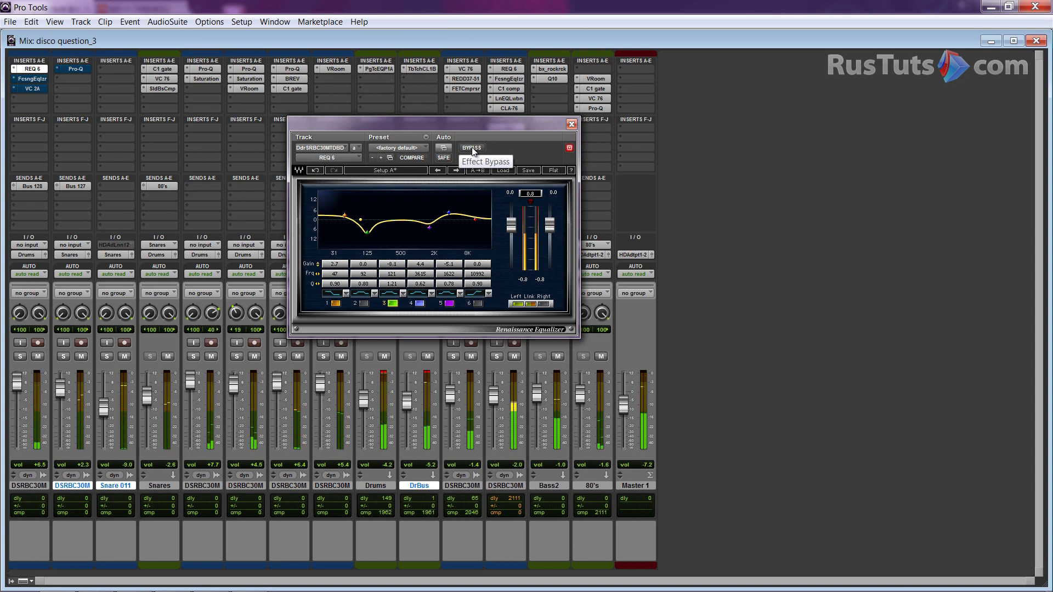
click(471, 148)
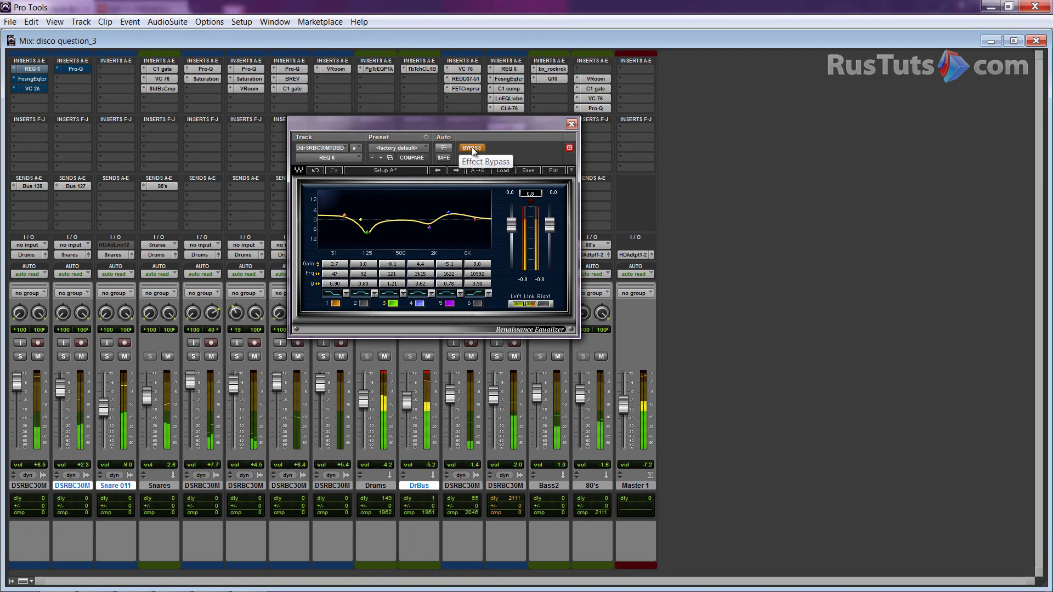
click(472, 149)
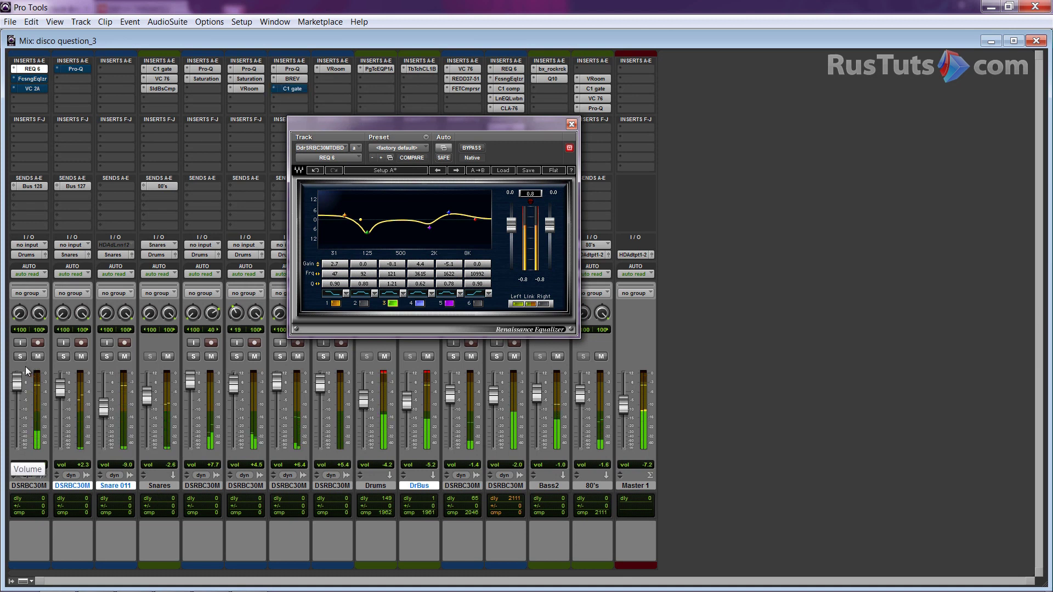
click(472, 150)
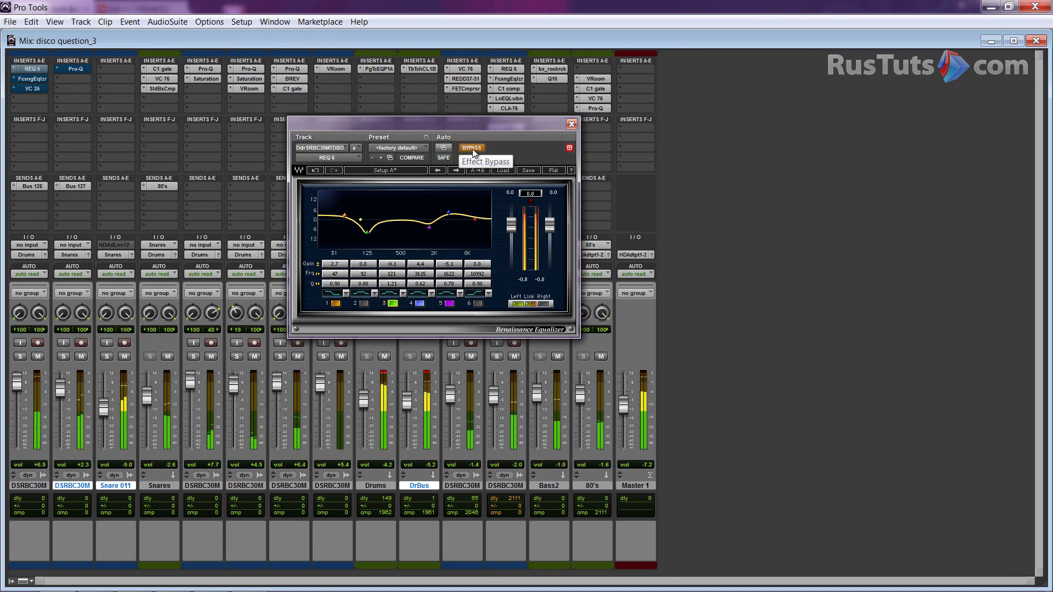
click(472, 149)
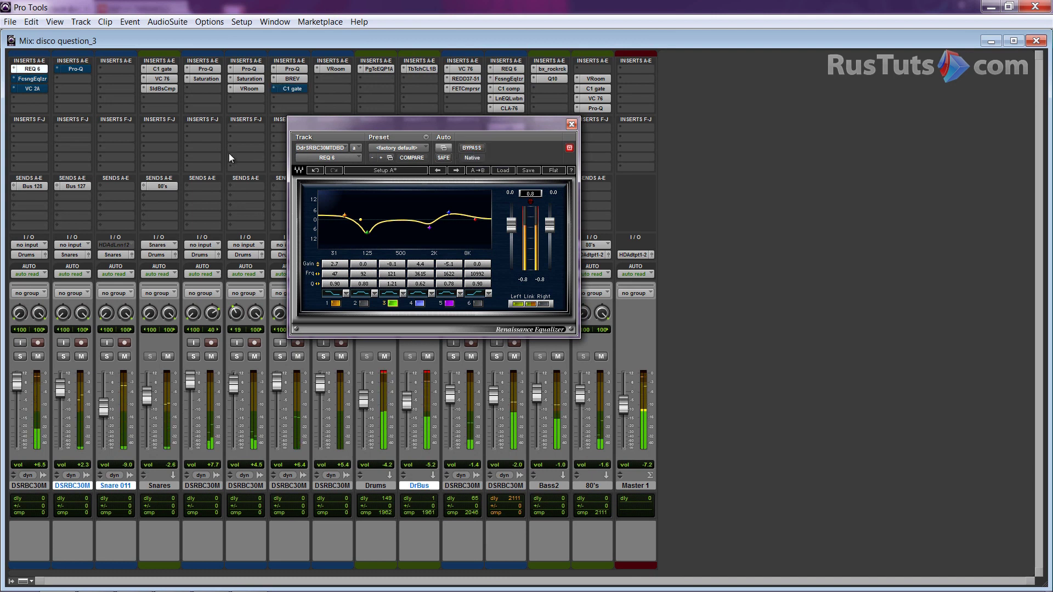
Step: Activate the Softube Focusing Equalizer on the kick and compare it bypassed and active in the full mix
ctrl+click(33, 70)
click(35, 78)
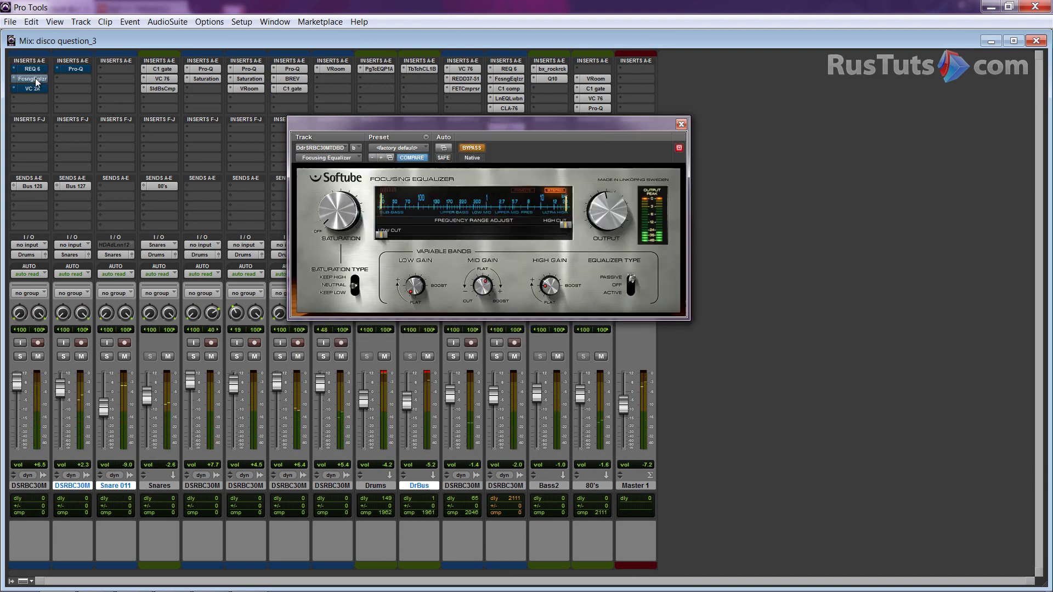
ctrl+click(35, 78)
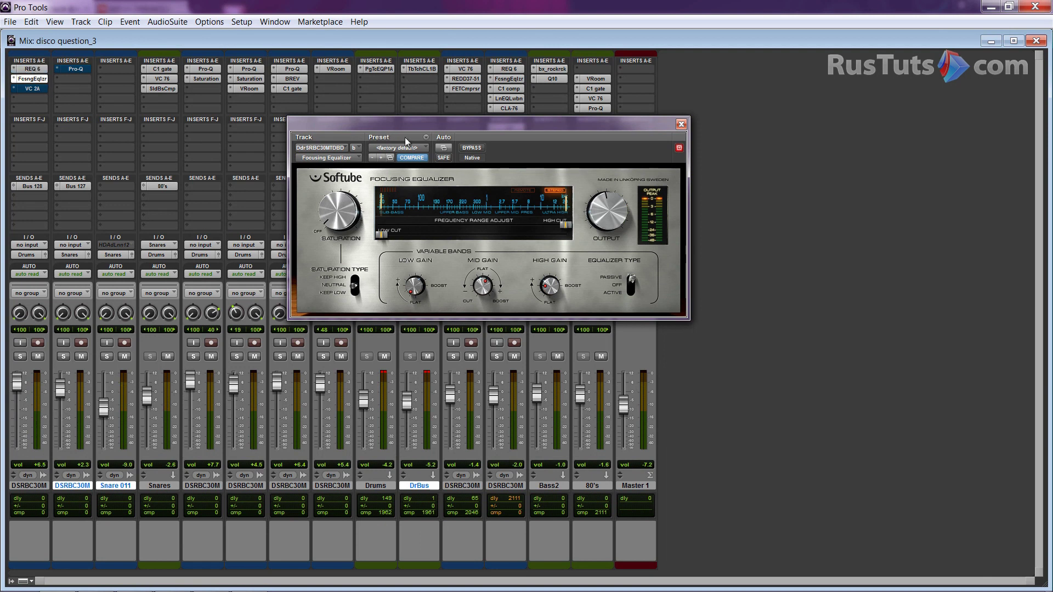
click(470, 151)
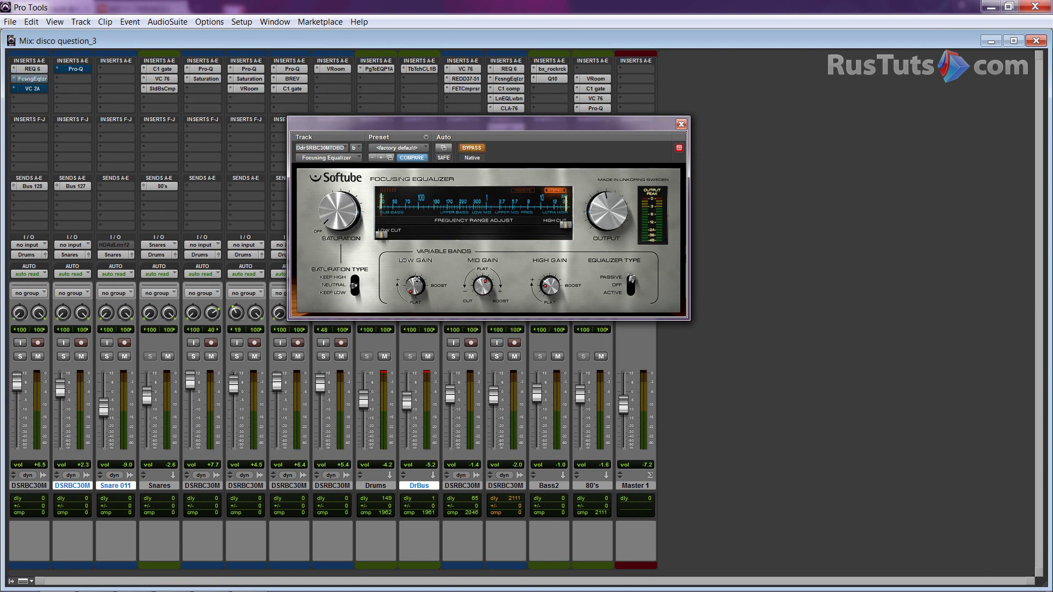
click(473, 149)
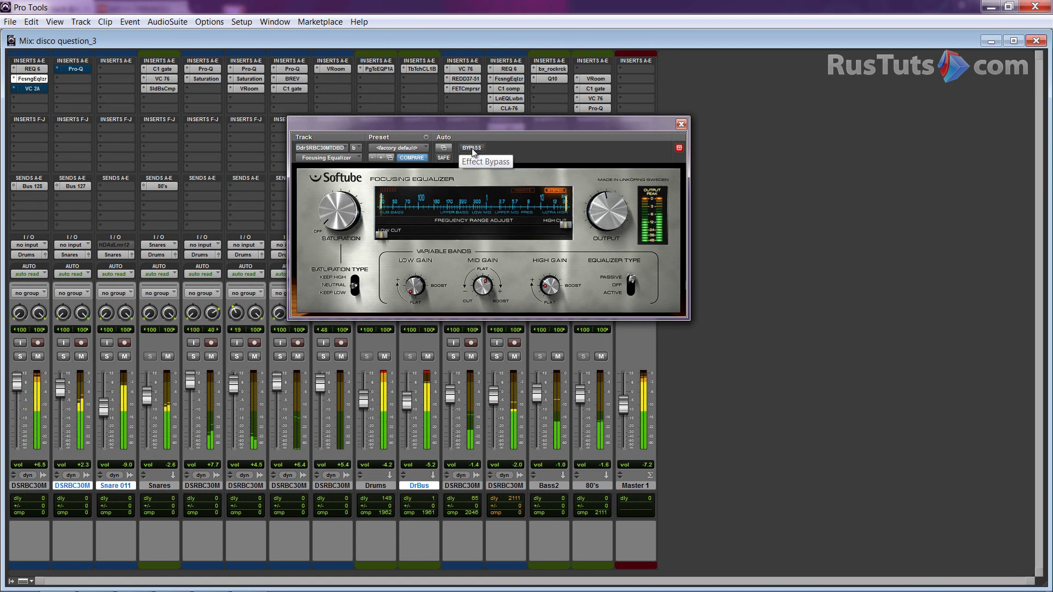
click(472, 149)
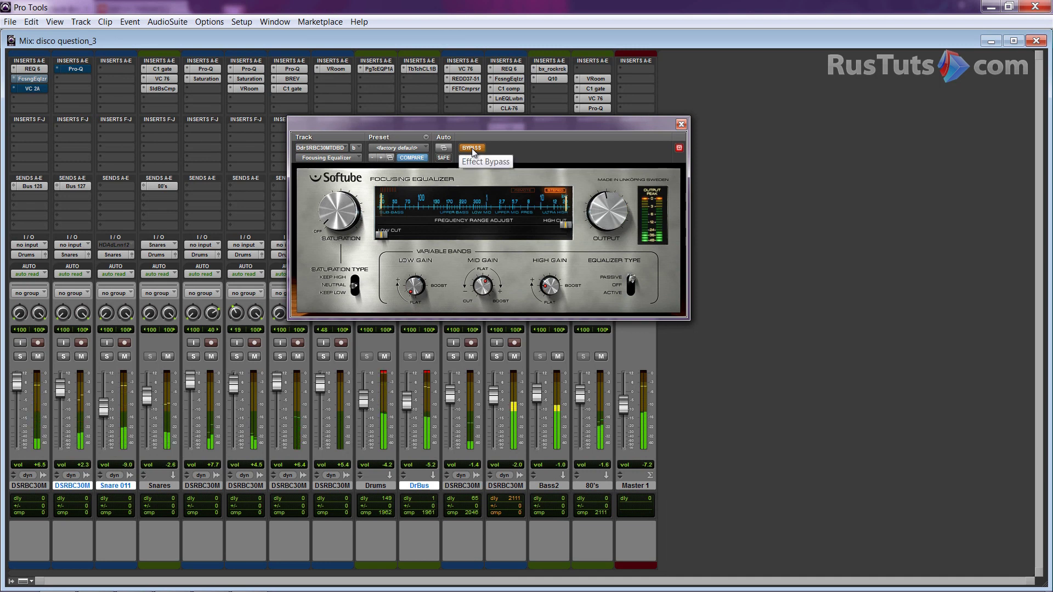
click(472, 148)
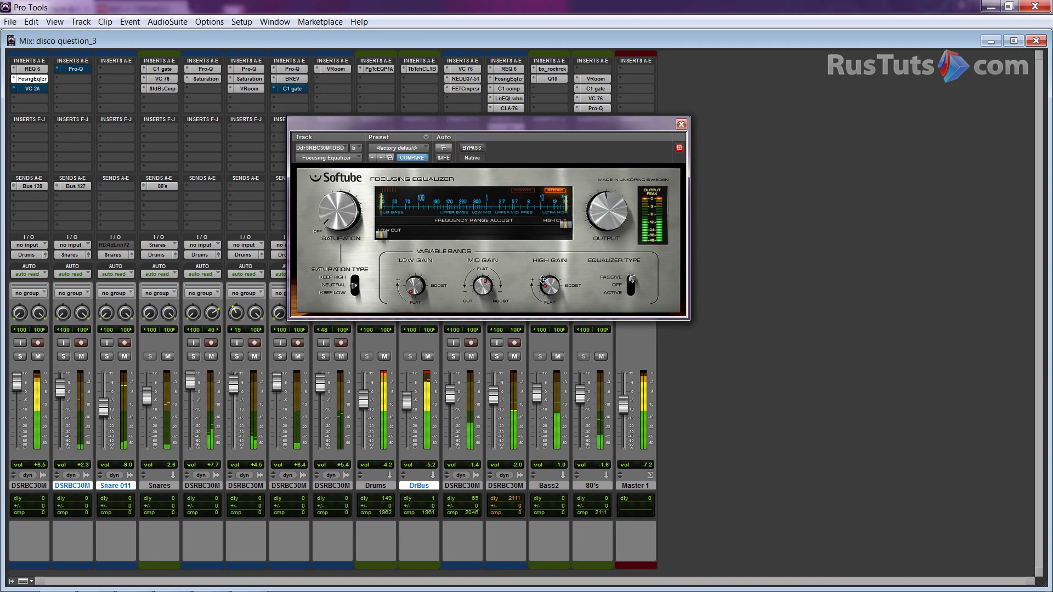
Step: Compare the Focusing Equalizer bypassed and active on the soloed kick, and again with the full mix playing
click(20, 357)
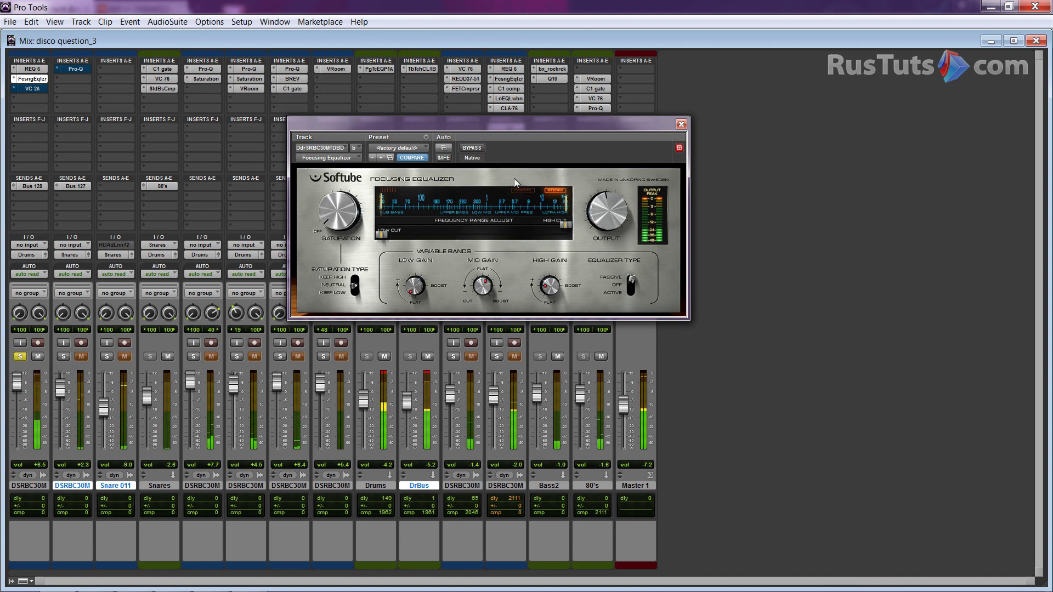
click(472, 148)
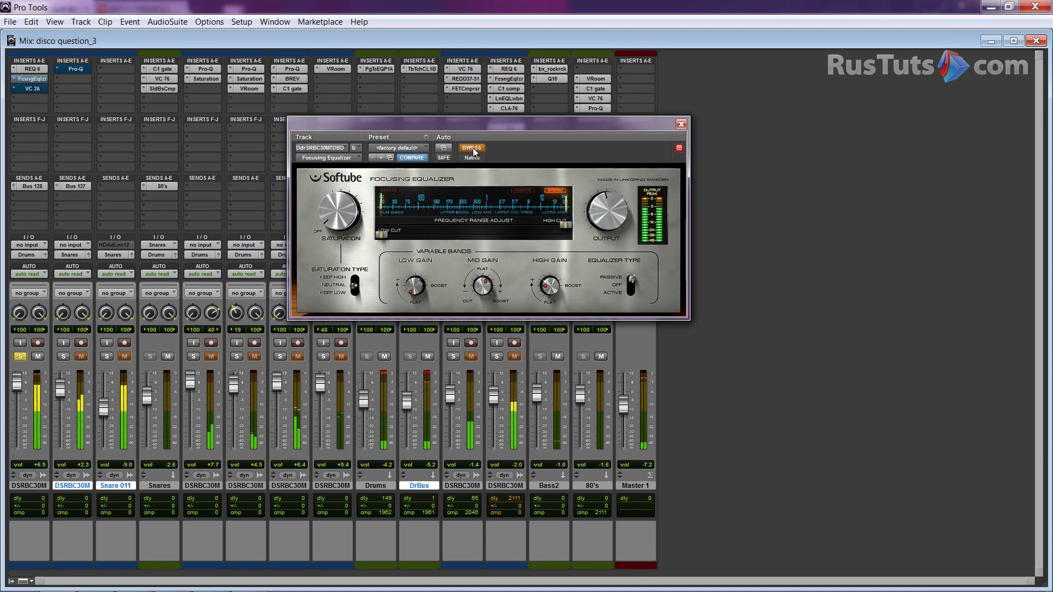
click(472, 148)
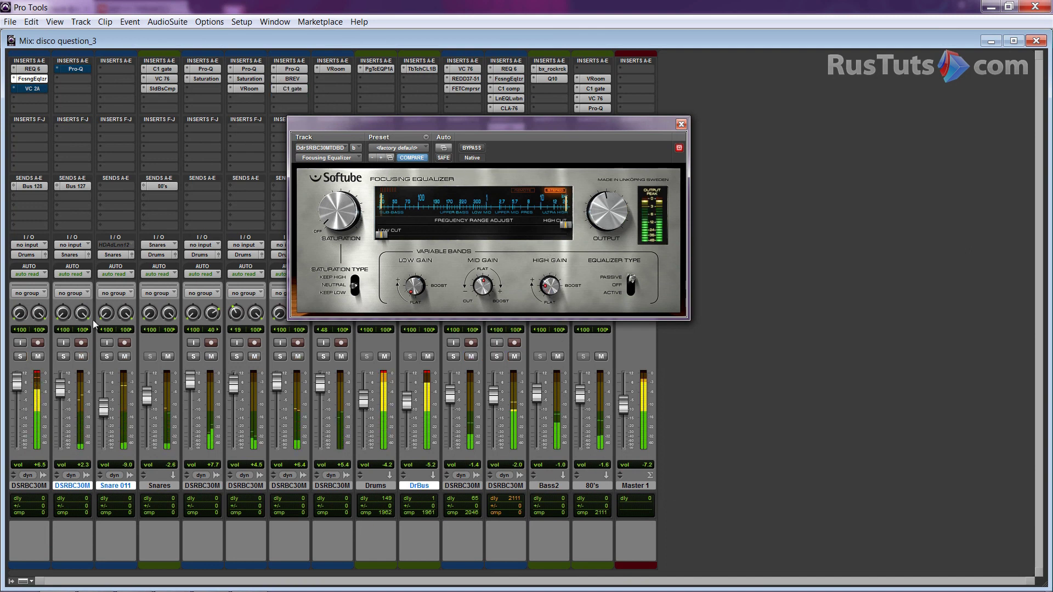
click(472, 148)
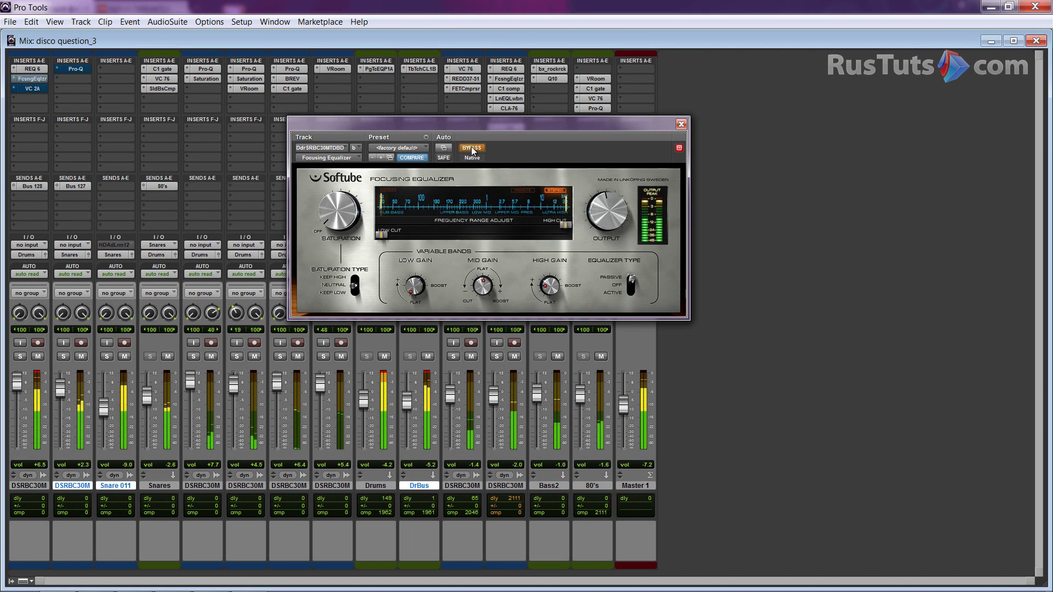
click(472, 148)
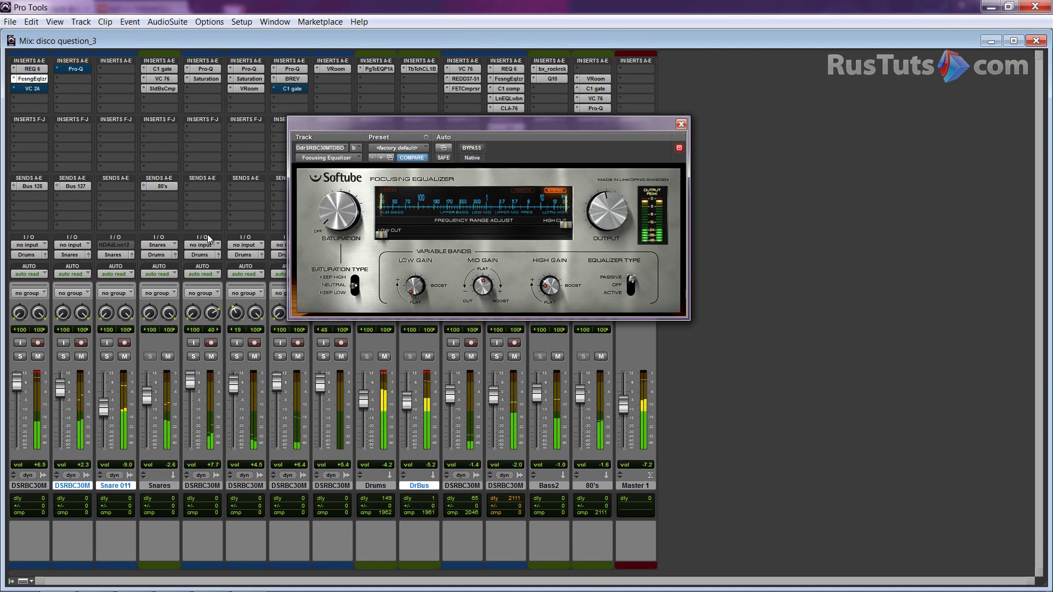
Step: Solo the kick, activate its Softube VC 2A compressor and compare the sound with the compressor bypassed and active
key(shift+s)
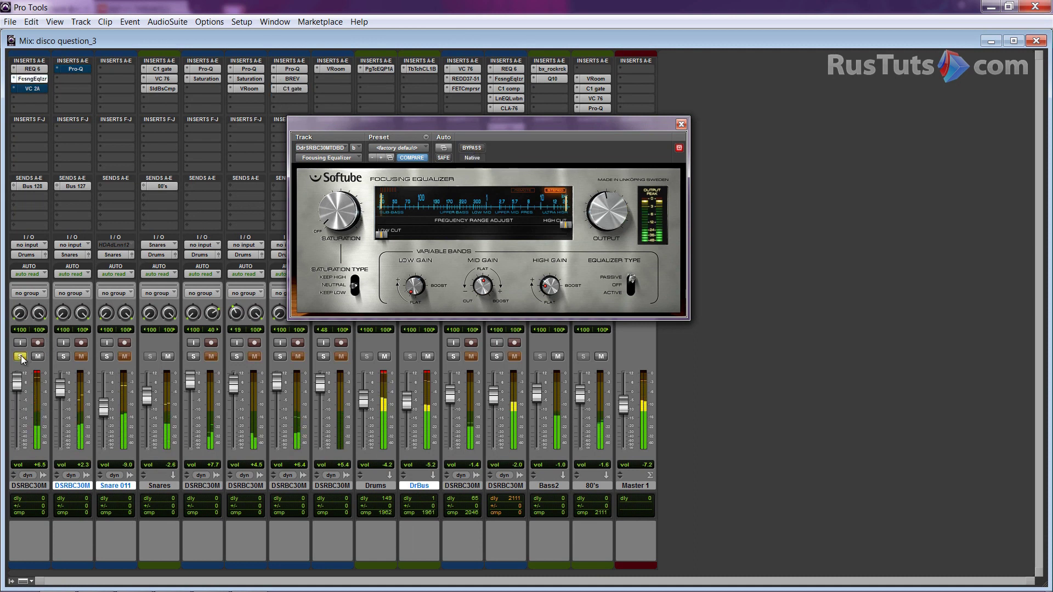
click(35, 90)
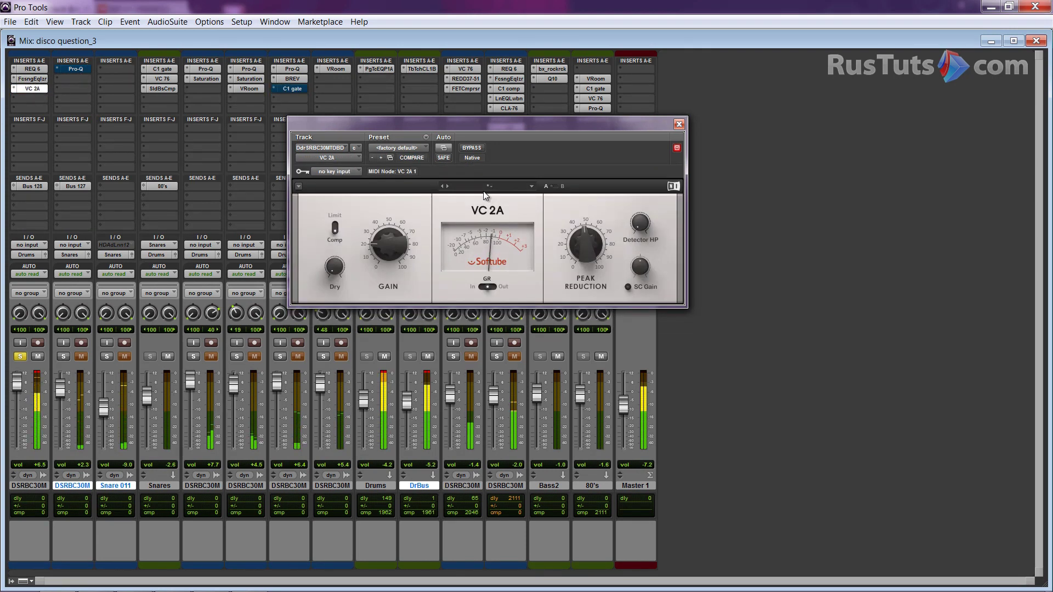
click(471, 150)
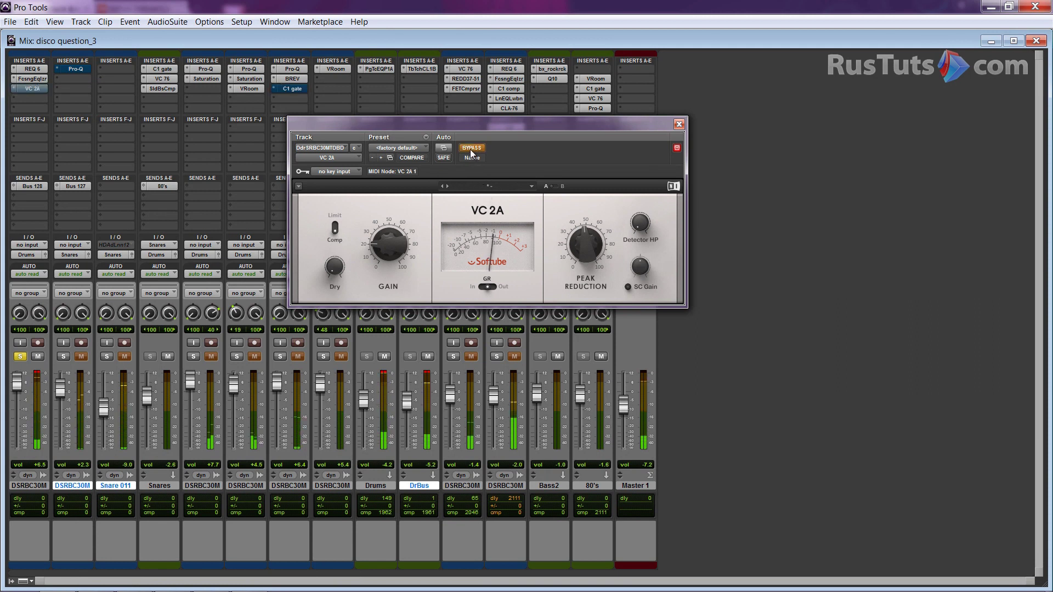
click(471, 149)
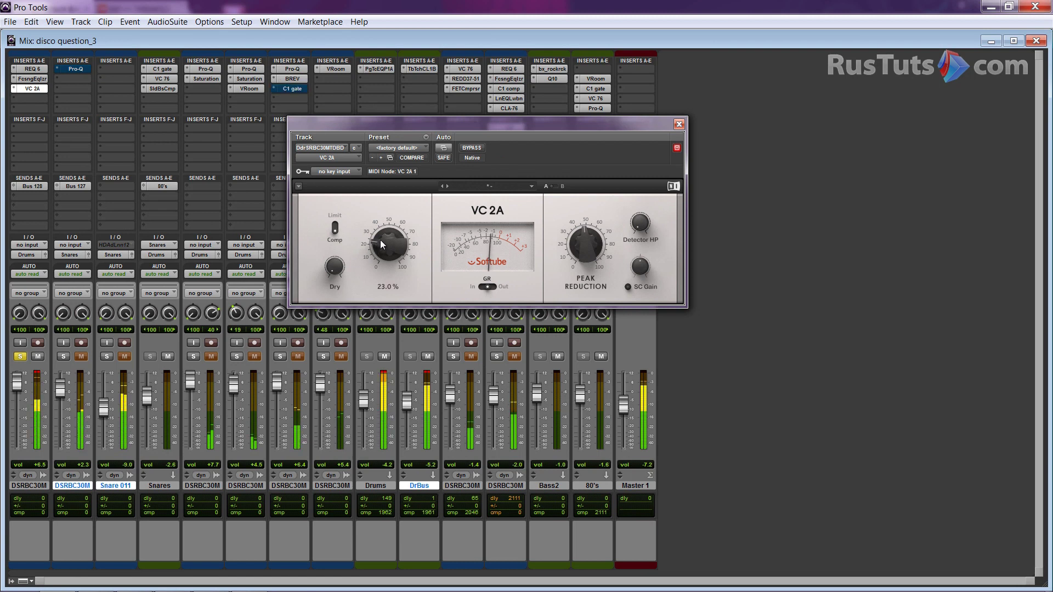
click(475, 150)
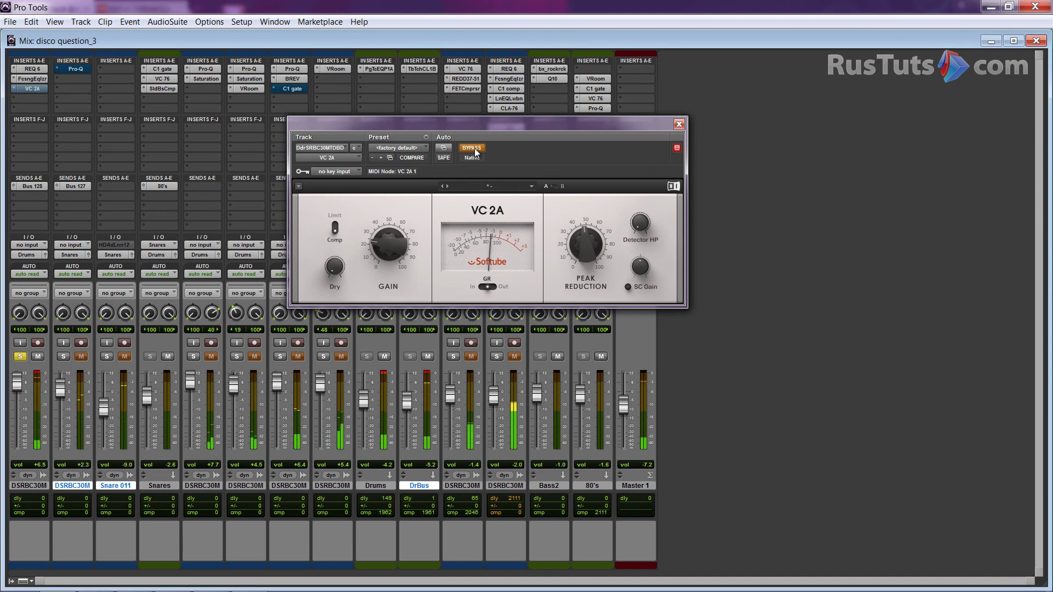
click(473, 150)
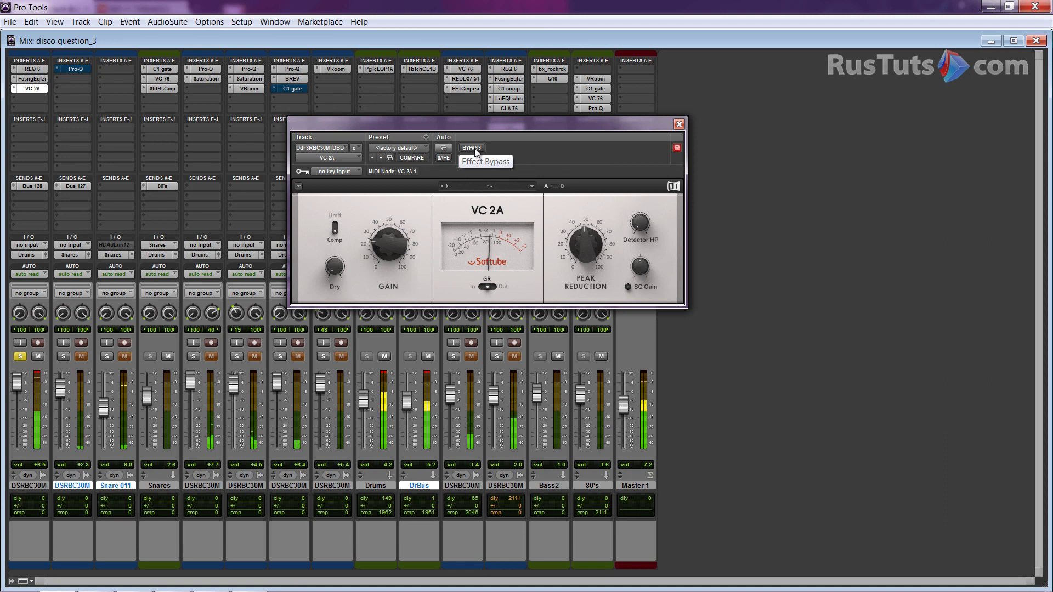
click(473, 149)
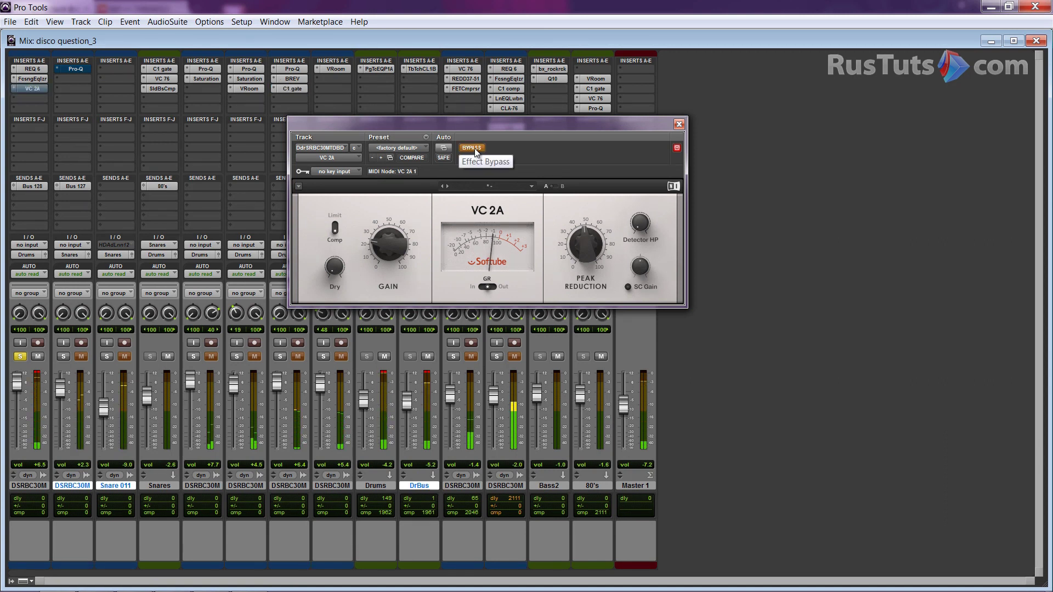
click(473, 148)
Step: Lower the VC 2A's peak reduction on the soloed kick to 0% and bring it back up to 47%
mouse_move(585, 253)
drag(585, 251, 578, 404)
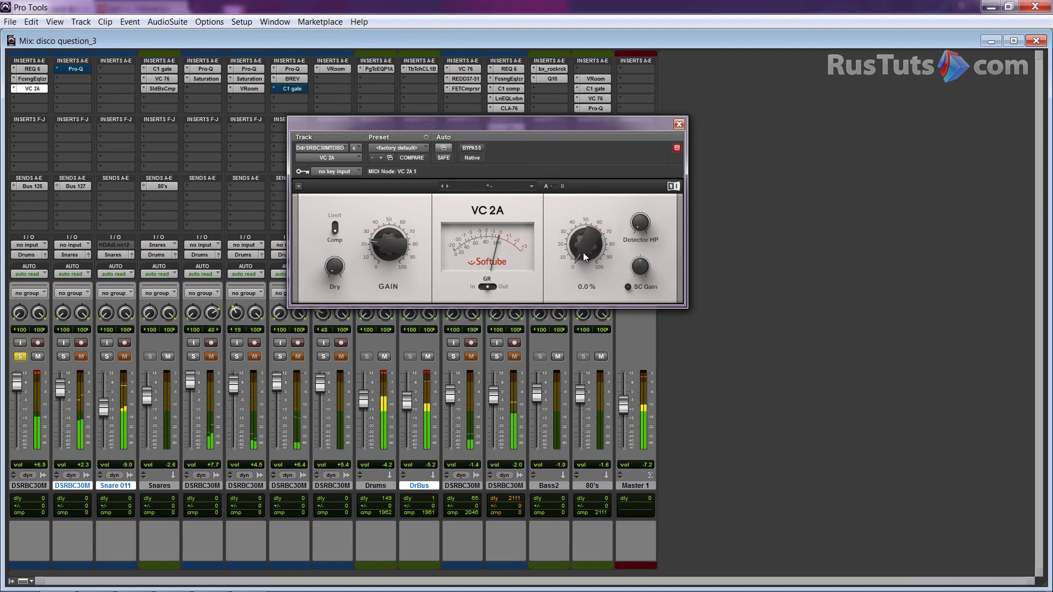
drag(585, 256, 620, 131)
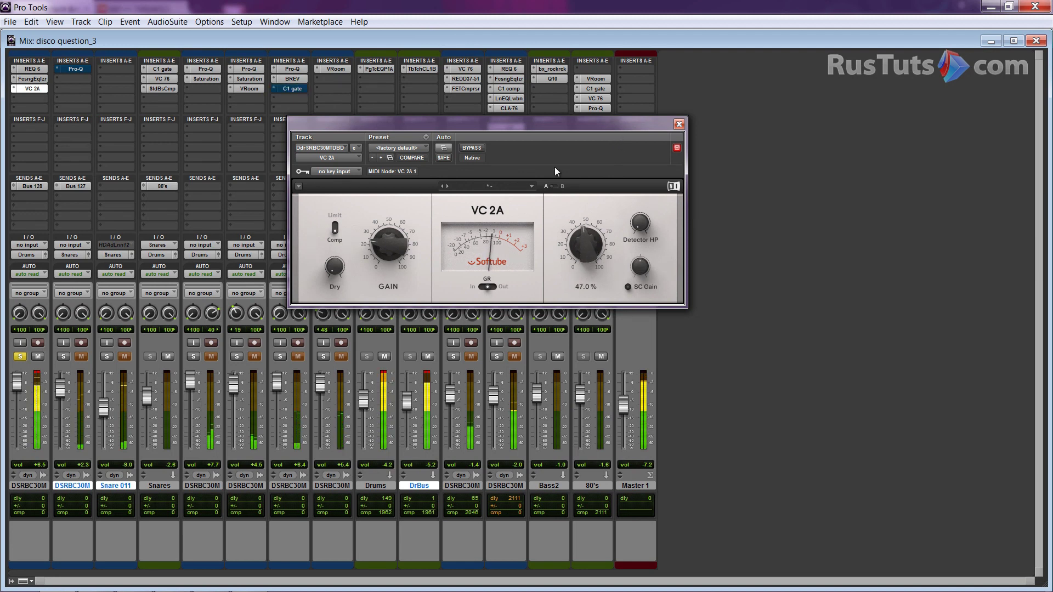
Step: Compare the kick's VC 2A bypassed and active in the full mix, and close the compressor with the kick soloed again
click(20, 356)
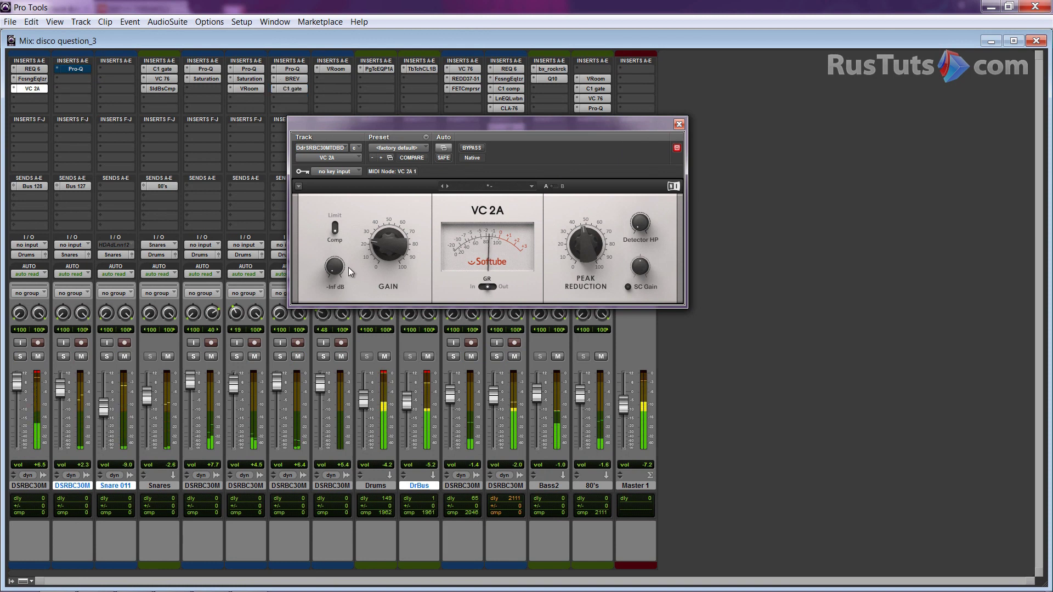
click(472, 149)
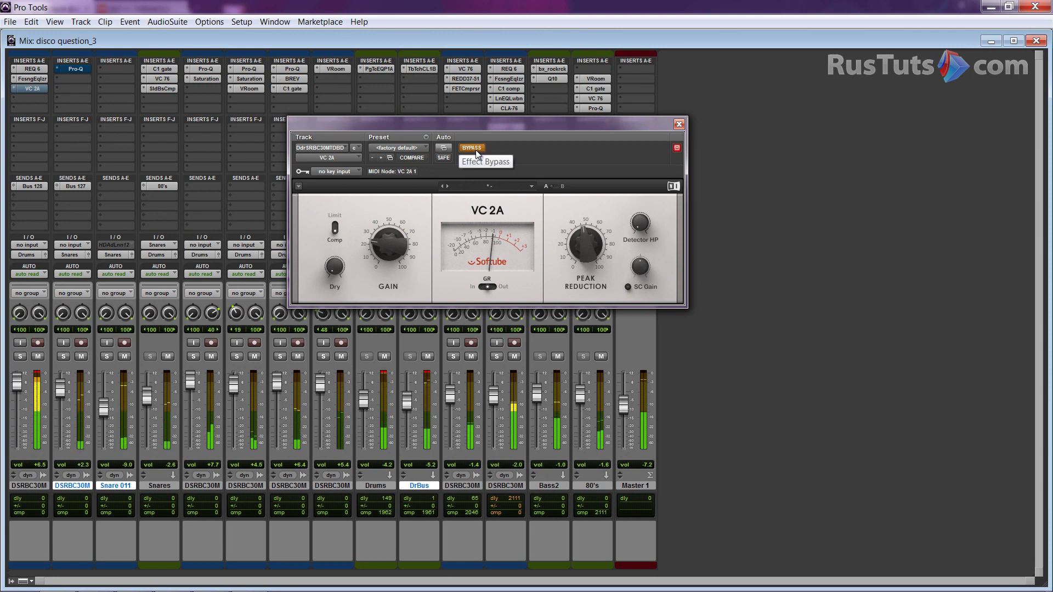
click(472, 148)
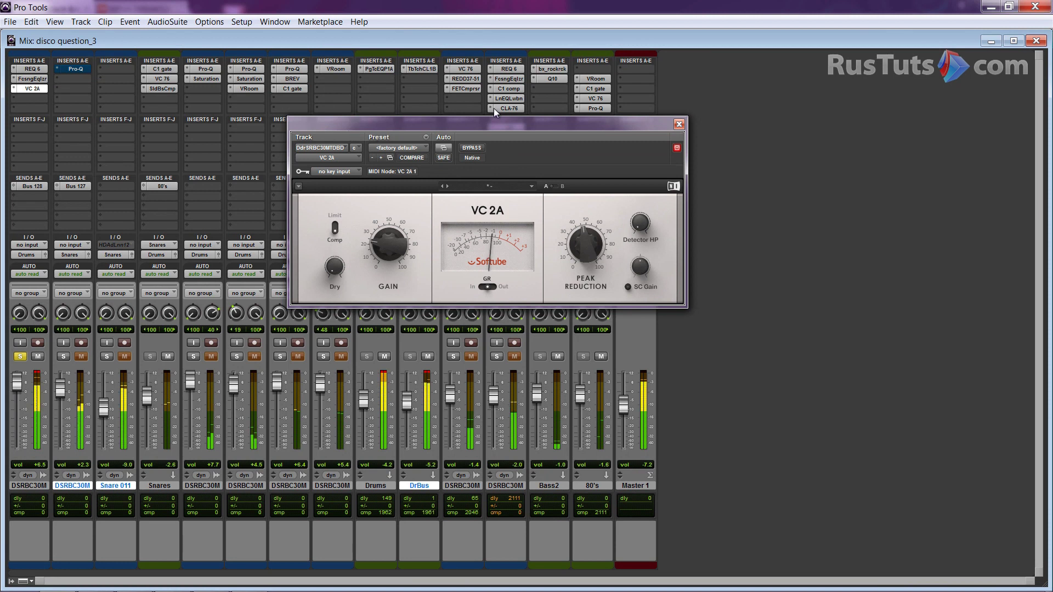
click(679, 124)
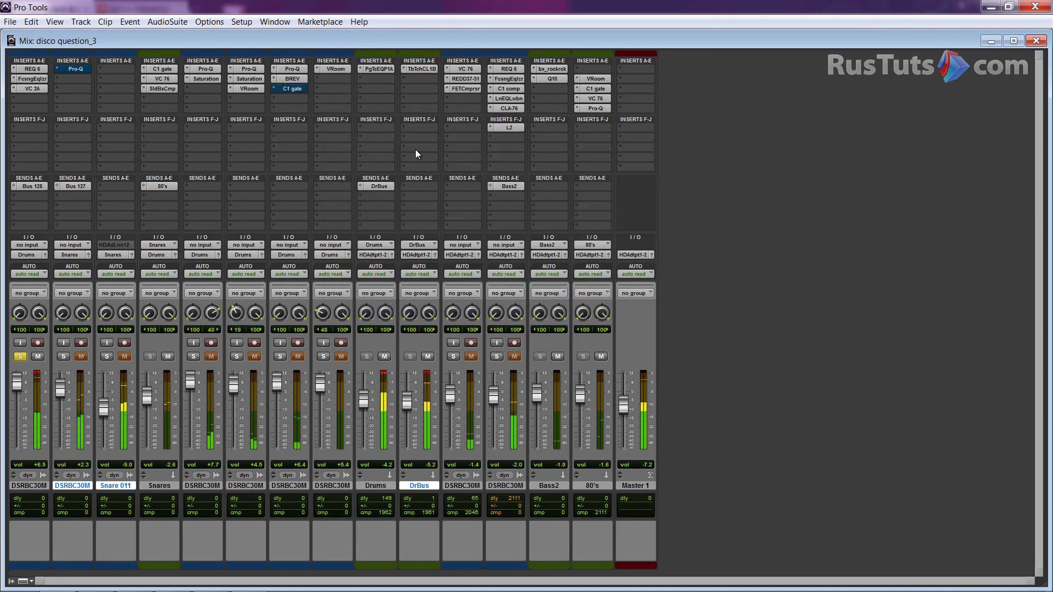
Step: Open the PuigTec EQP1A on the Drums bus and compare it bypassed and active on the soloed kick
click(380, 69)
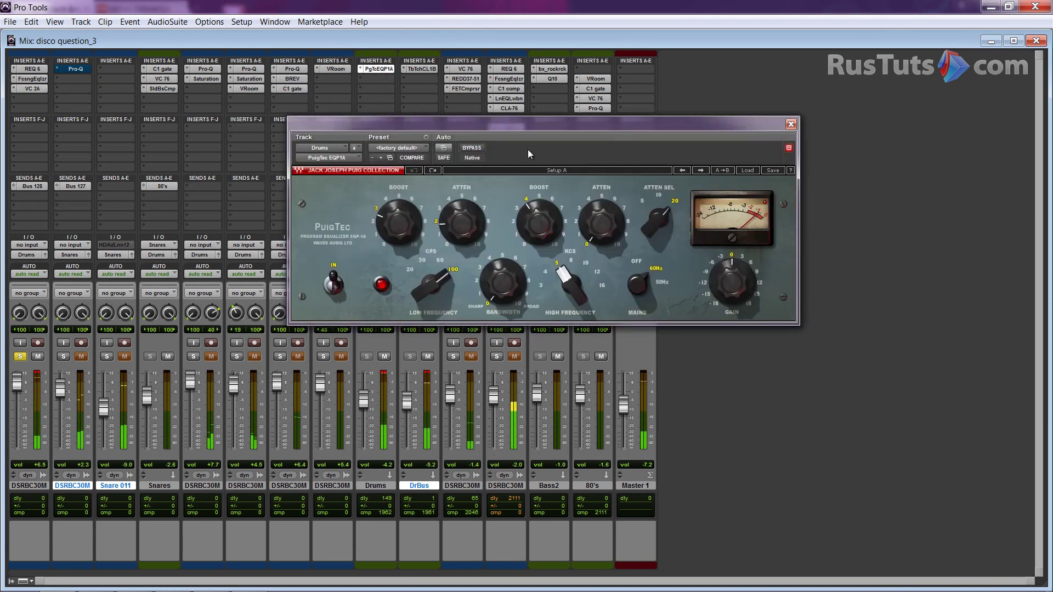
click(471, 149)
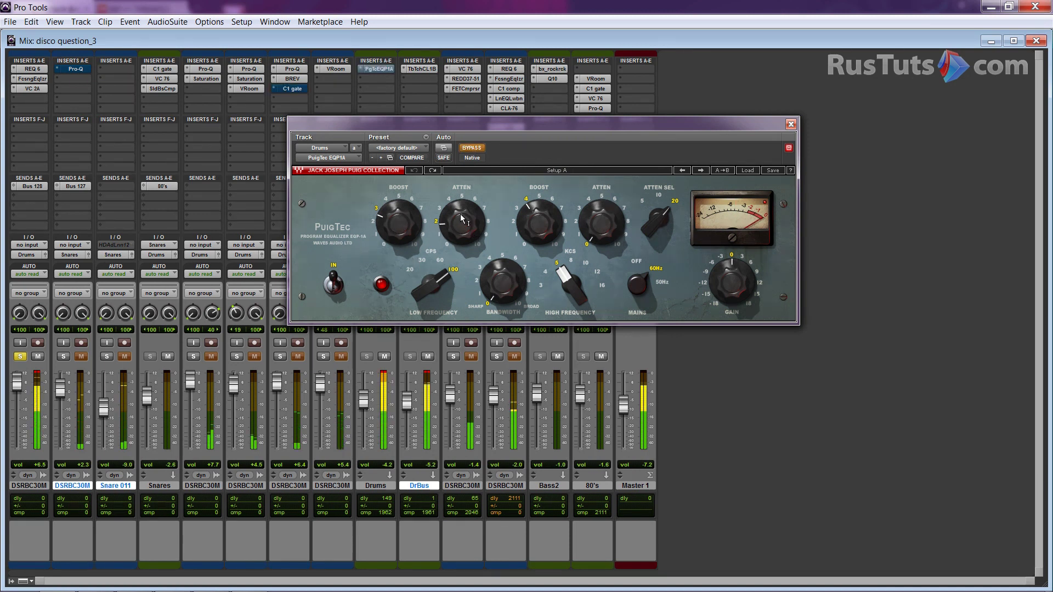
click(471, 148)
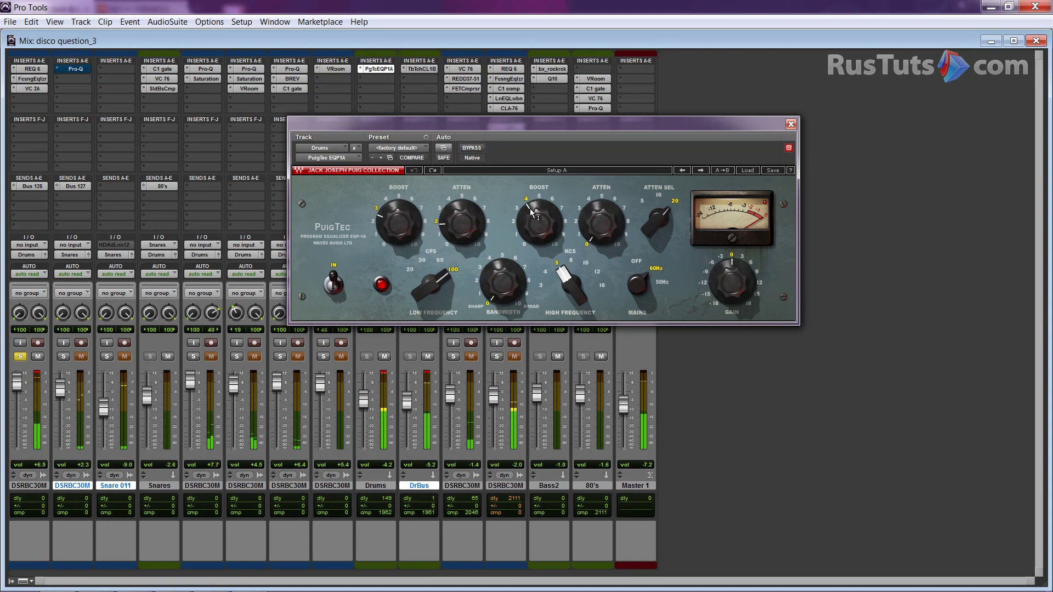
Step: Solo the two snare tracks and the four drum tracks after the Snares bus together with the kick, keeping the PuigTec window clear
drag(378, 123, 487, 136)
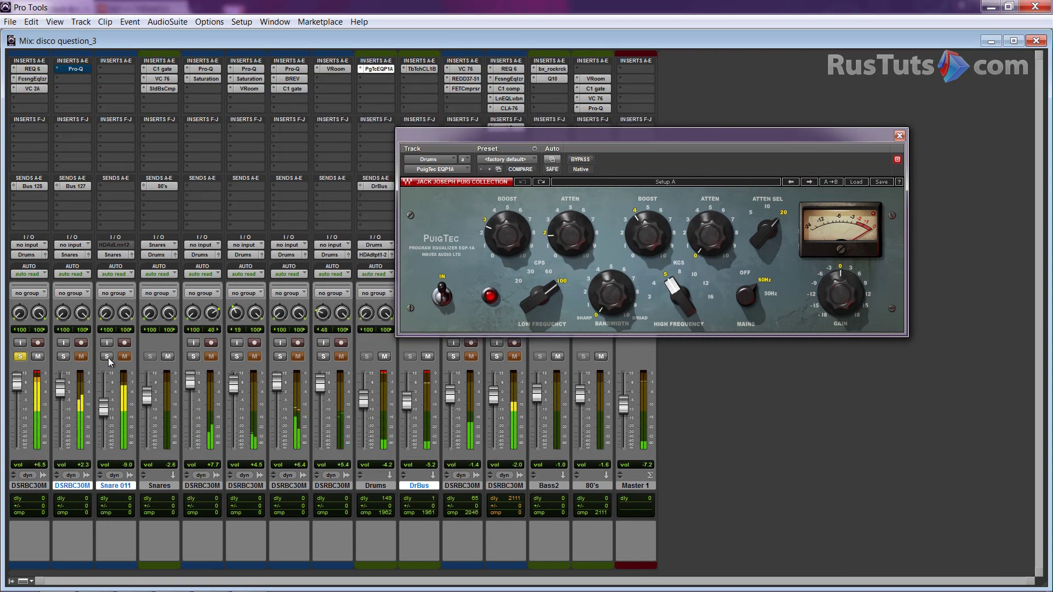
click(64, 357)
click(107, 357)
click(193, 356)
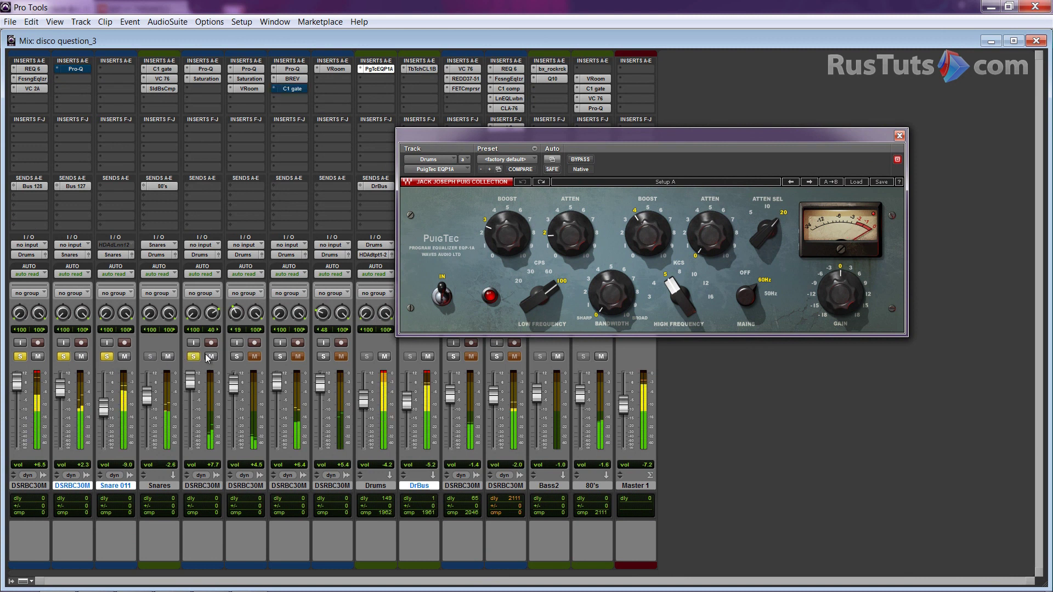
click(237, 356)
click(281, 357)
click(323, 356)
drag(583, 169, 500, 152)
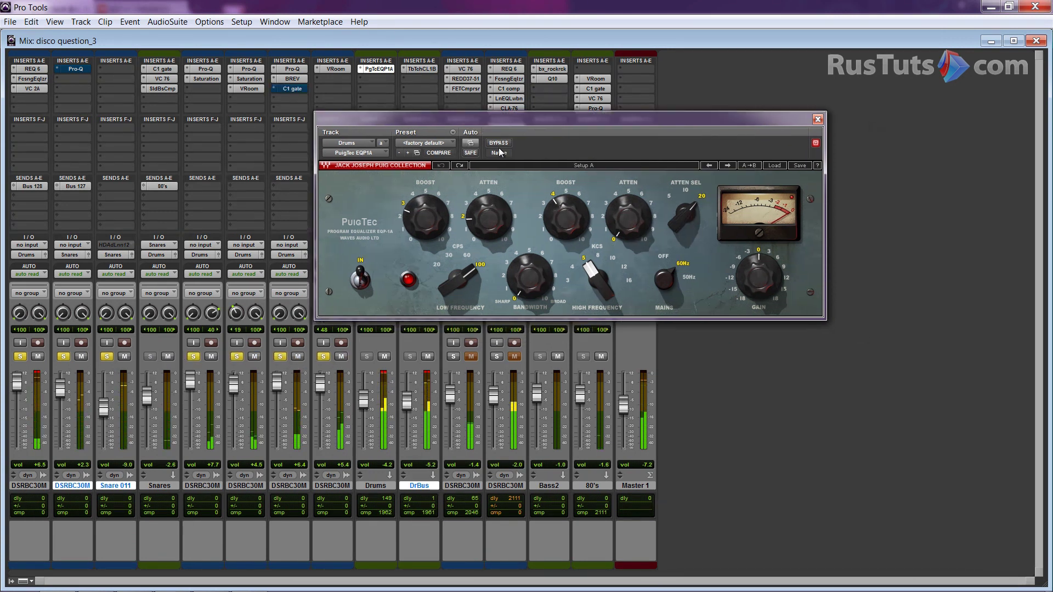
Step: Compare the Drums bus PuigTec EQP1A bypassed and active with all the drum tracks soloed
click(500, 144)
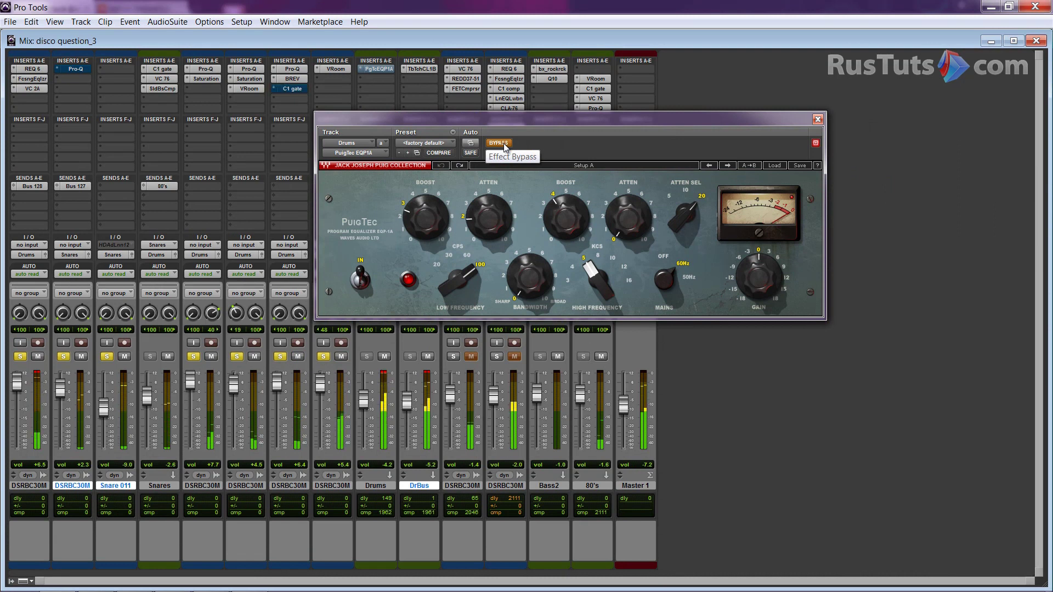
click(500, 143)
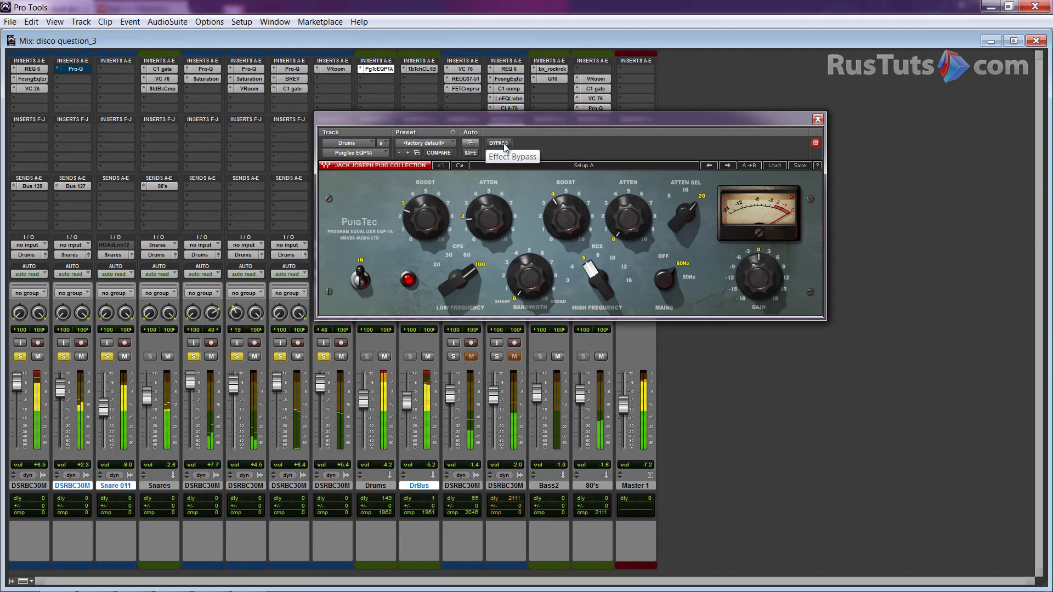
click(503, 144)
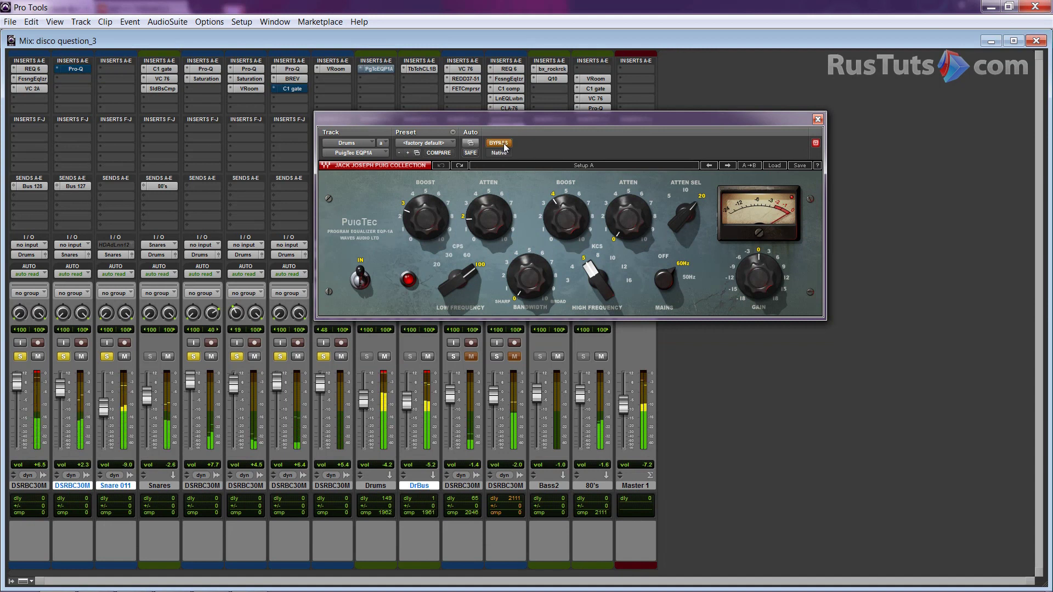
click(504, 144)
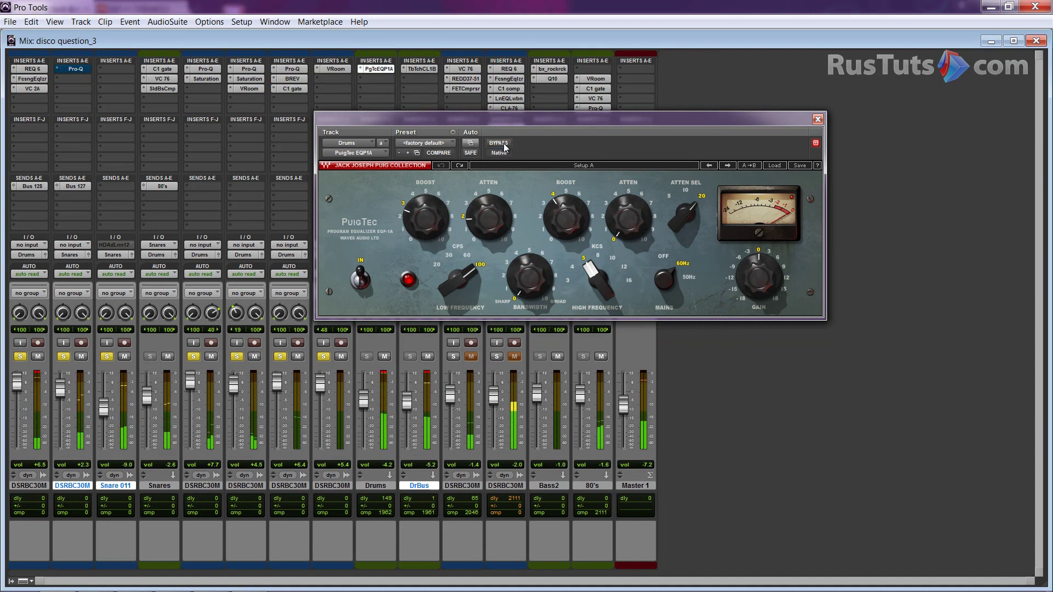
click(503, 144)
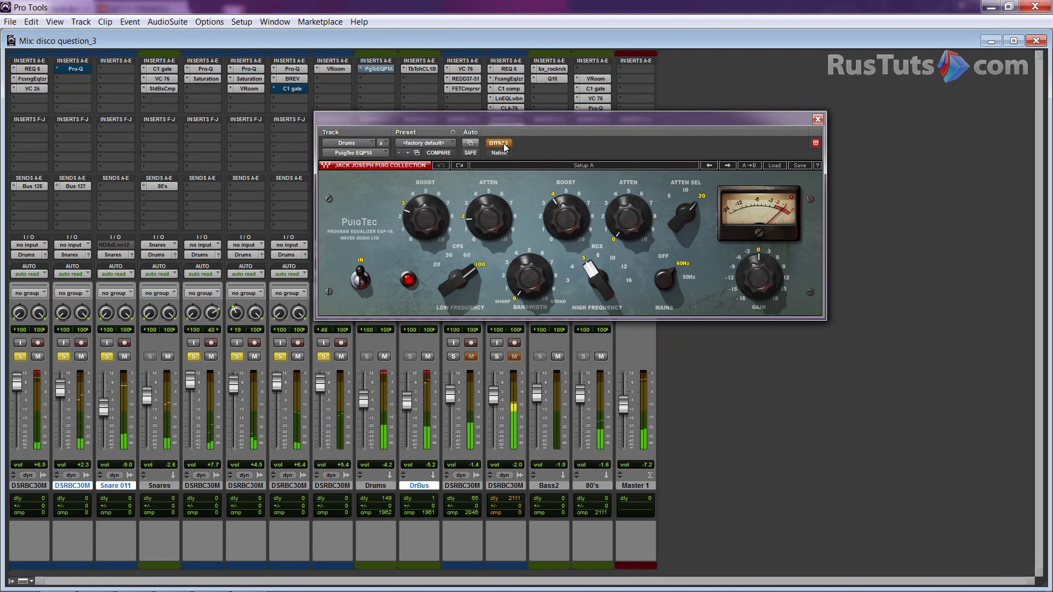
click(504, 144)
Step: Level-match the PuigTec by trying a gain of -3.2 dB and settling on -2.3 dB, comparing bypassed and active at each setting
drag(752, 277, 742, 307)
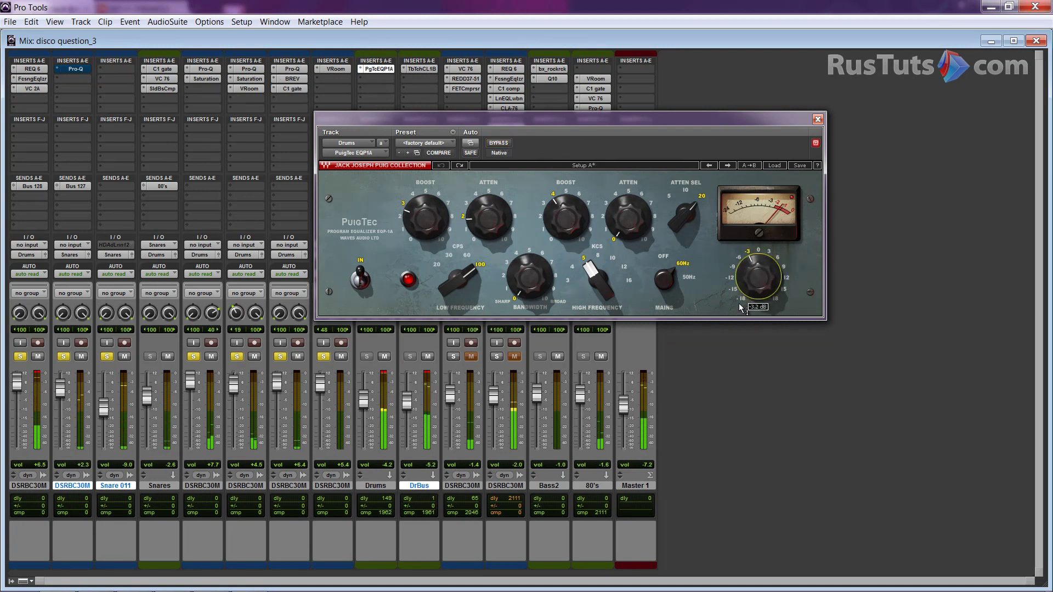
click(506, 145)
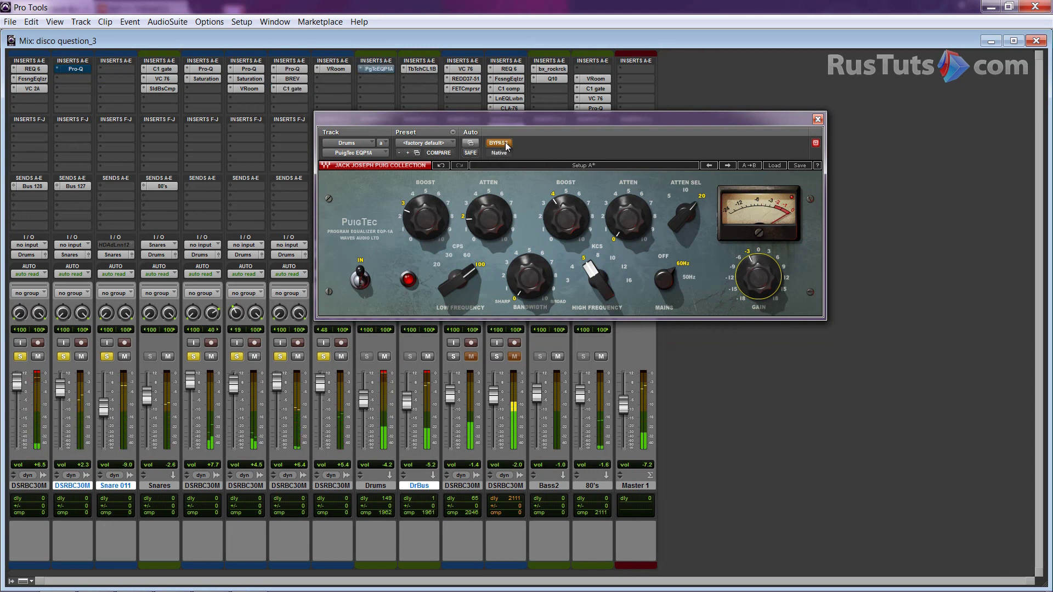
click(506, 145)
drag(756, 277, 754, 270)
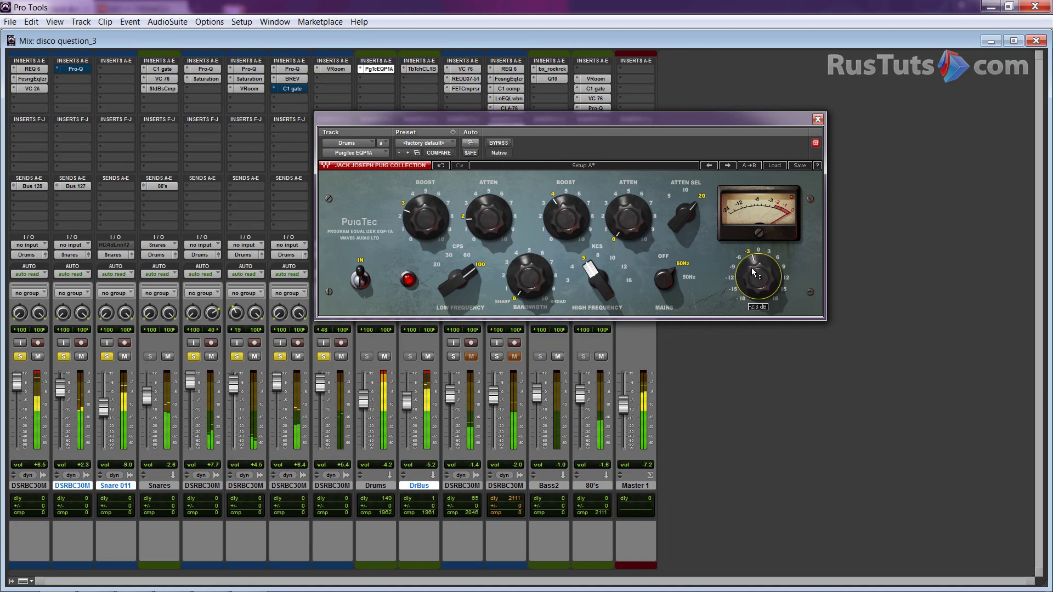
click(501, 144)
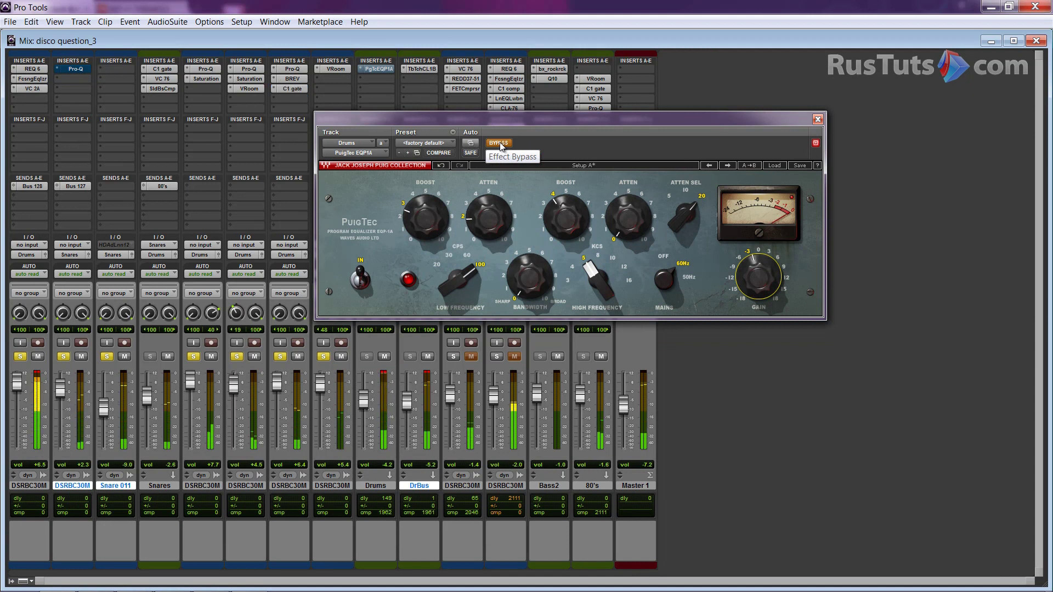
click(501, 145)
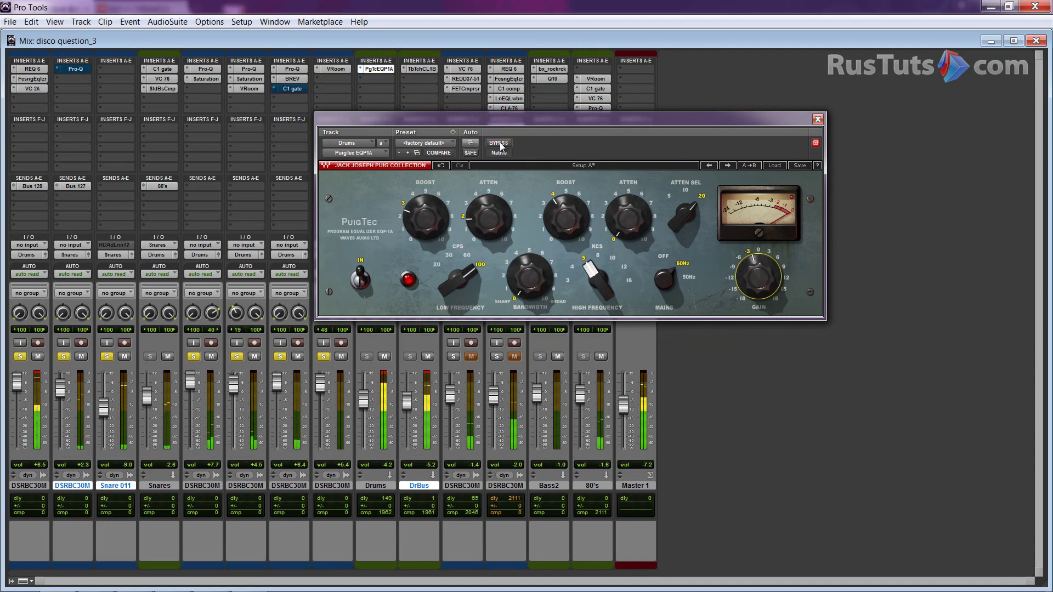